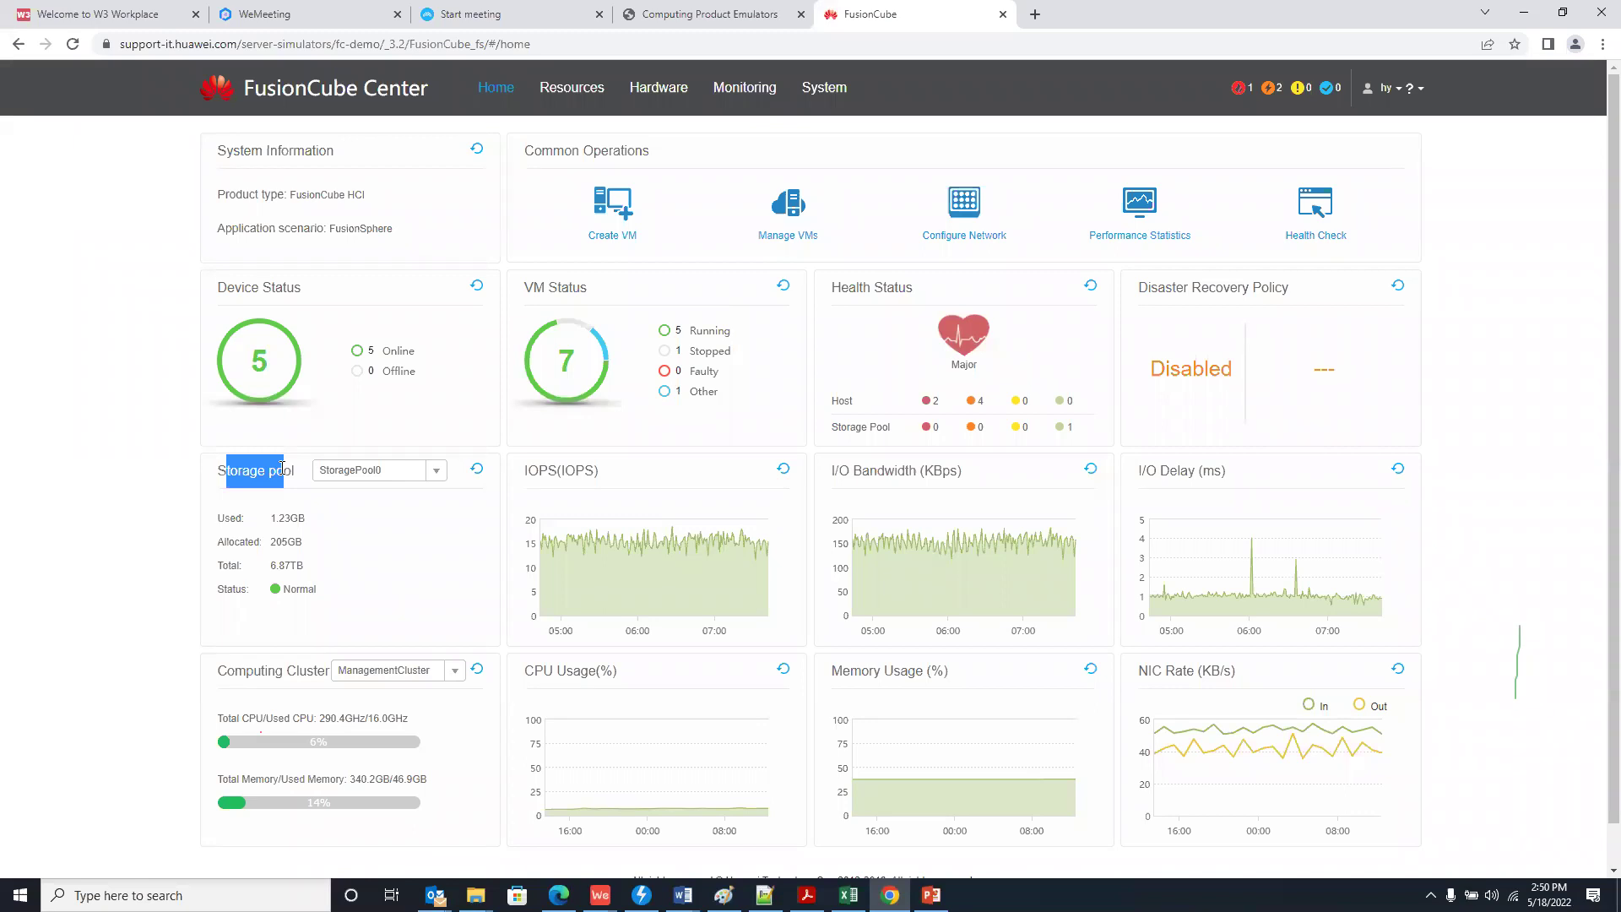
- Check the storage pool choices on the home dashboard and select StoragePool0
drag(272, 568, 306, 584)
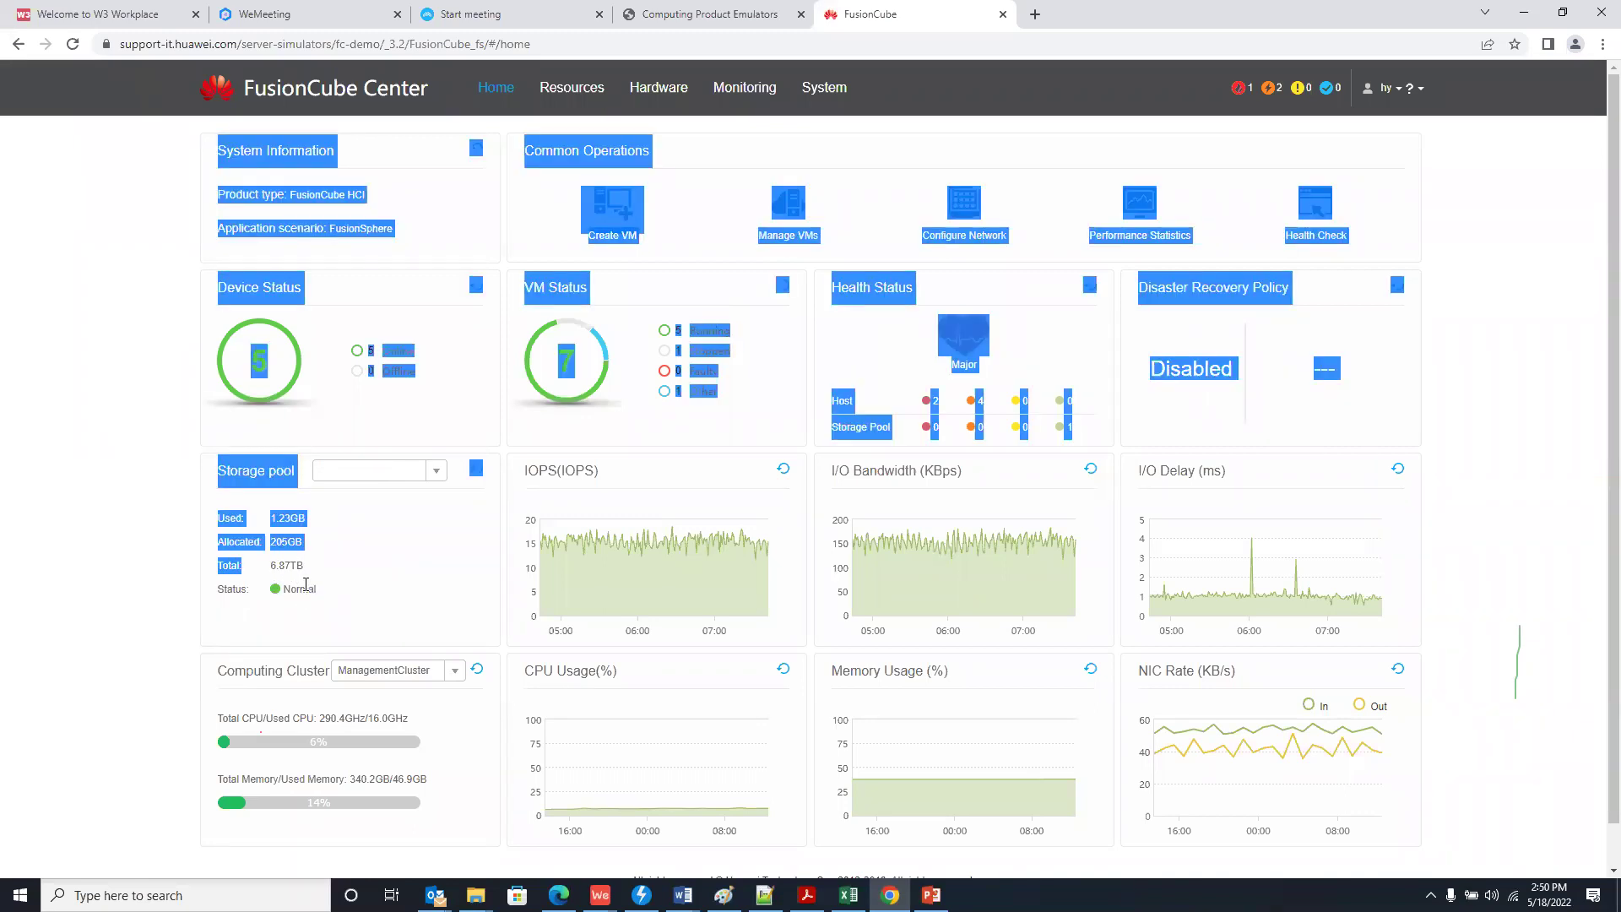
click(438, 473)
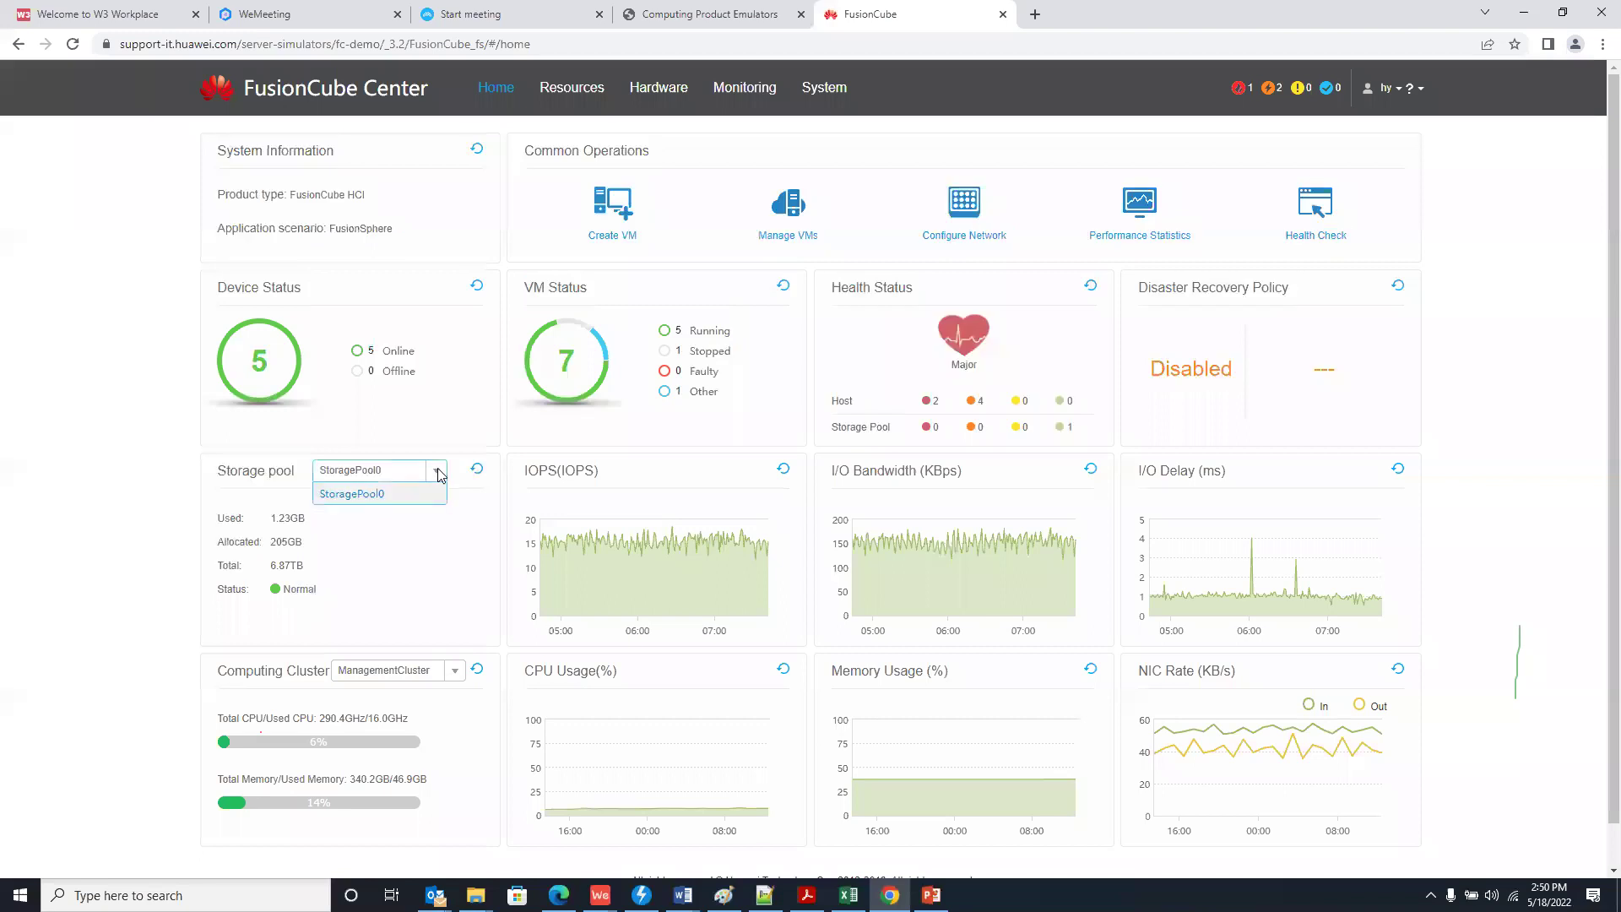
click(389, 541)
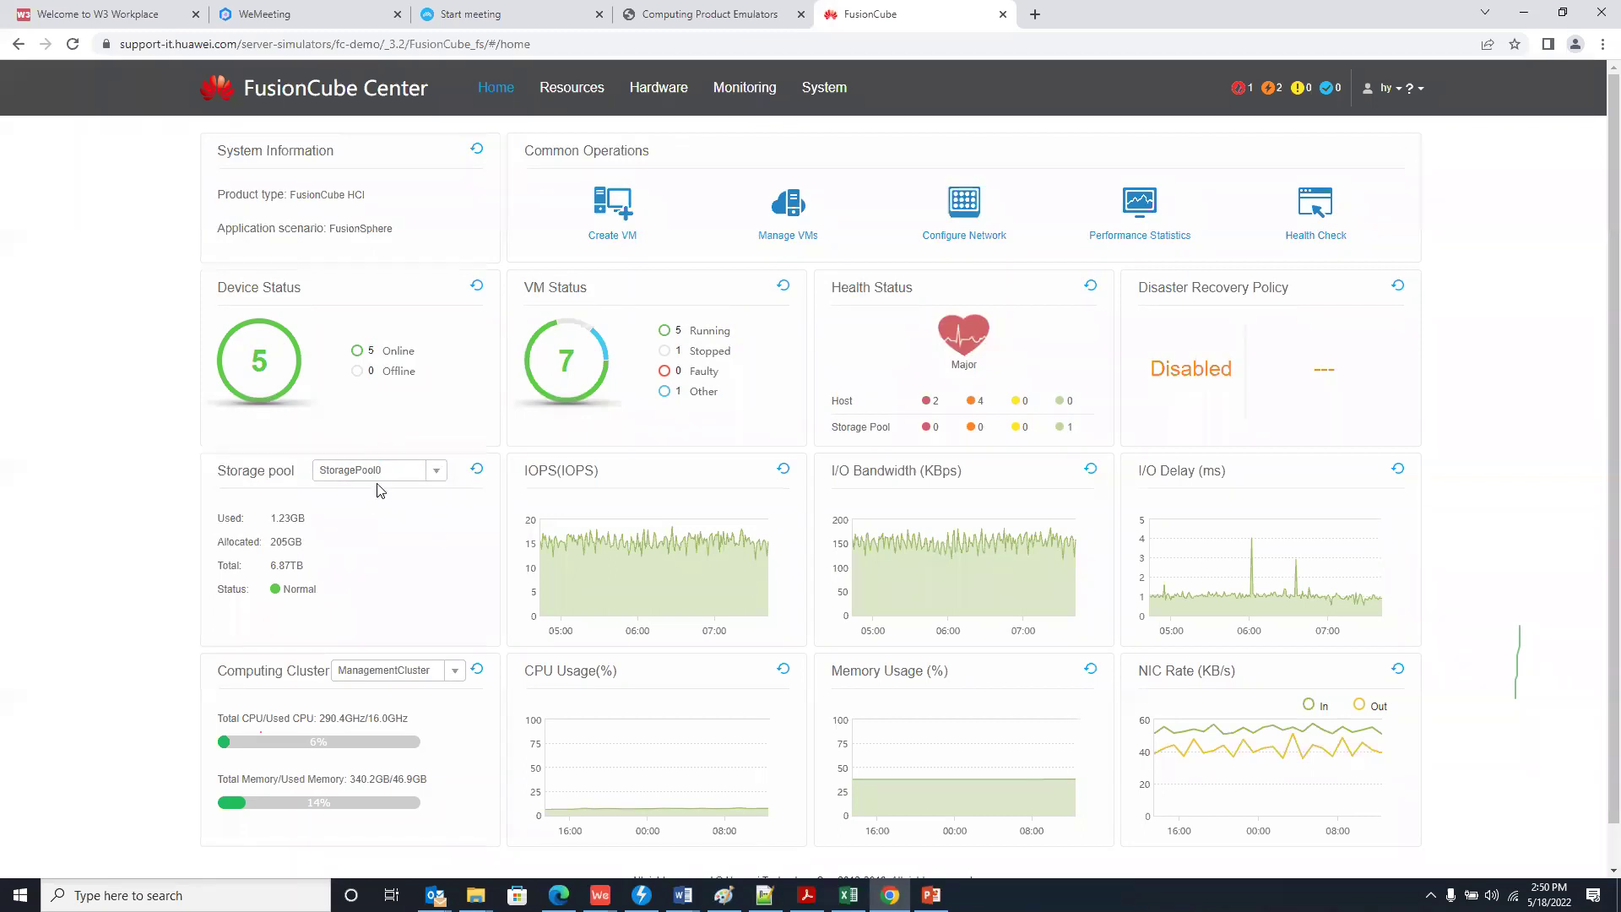
click(440, 474)
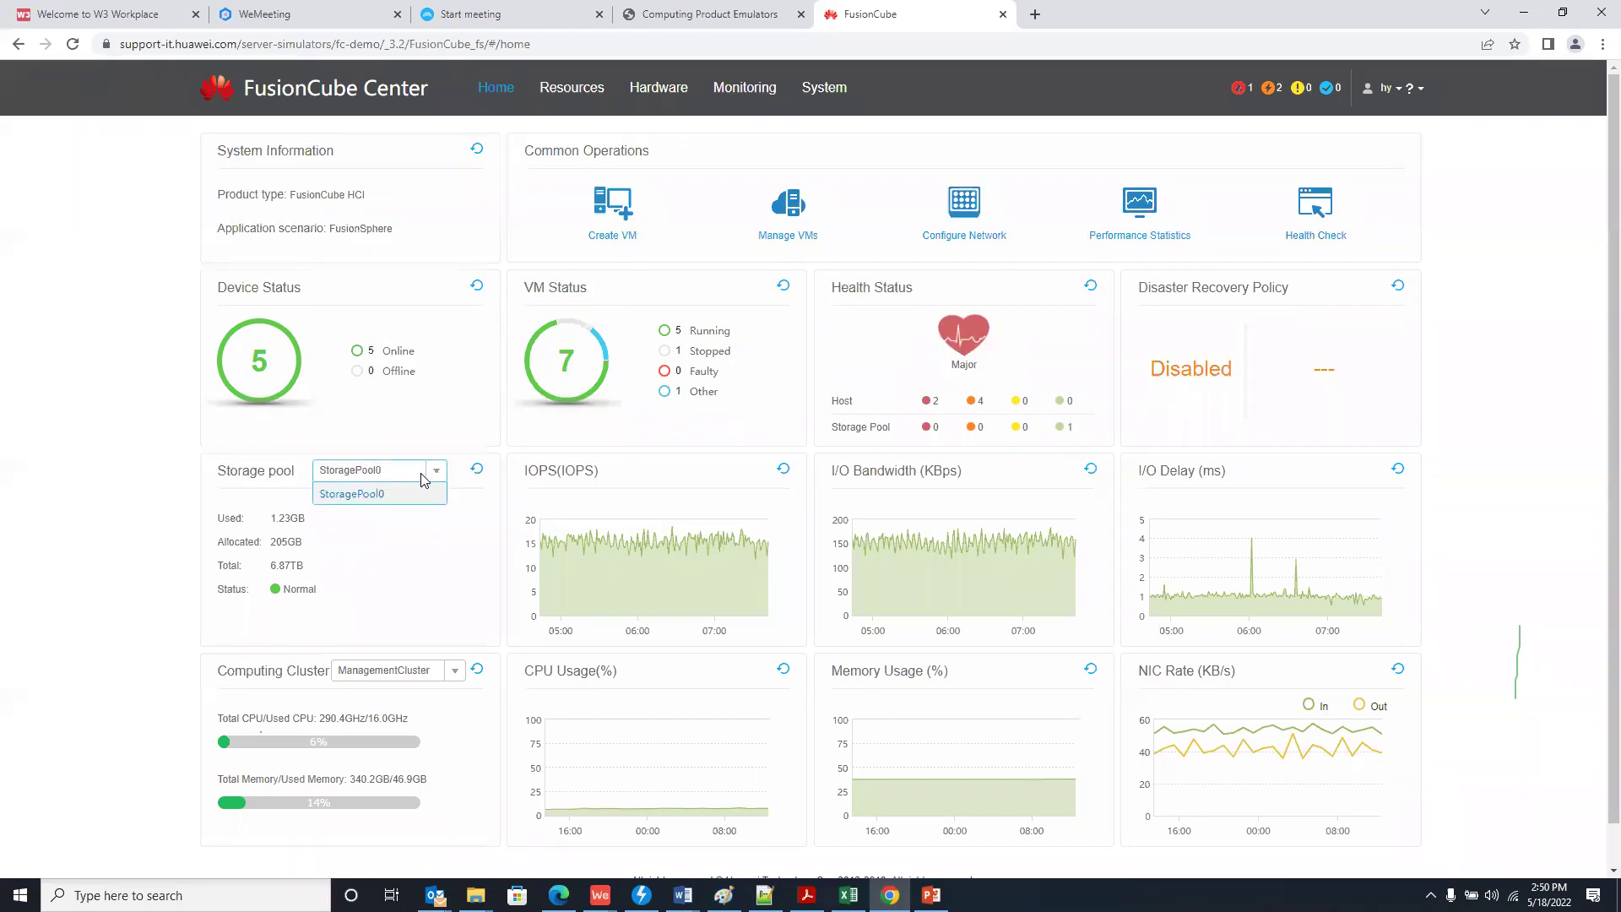
click(366, 503)
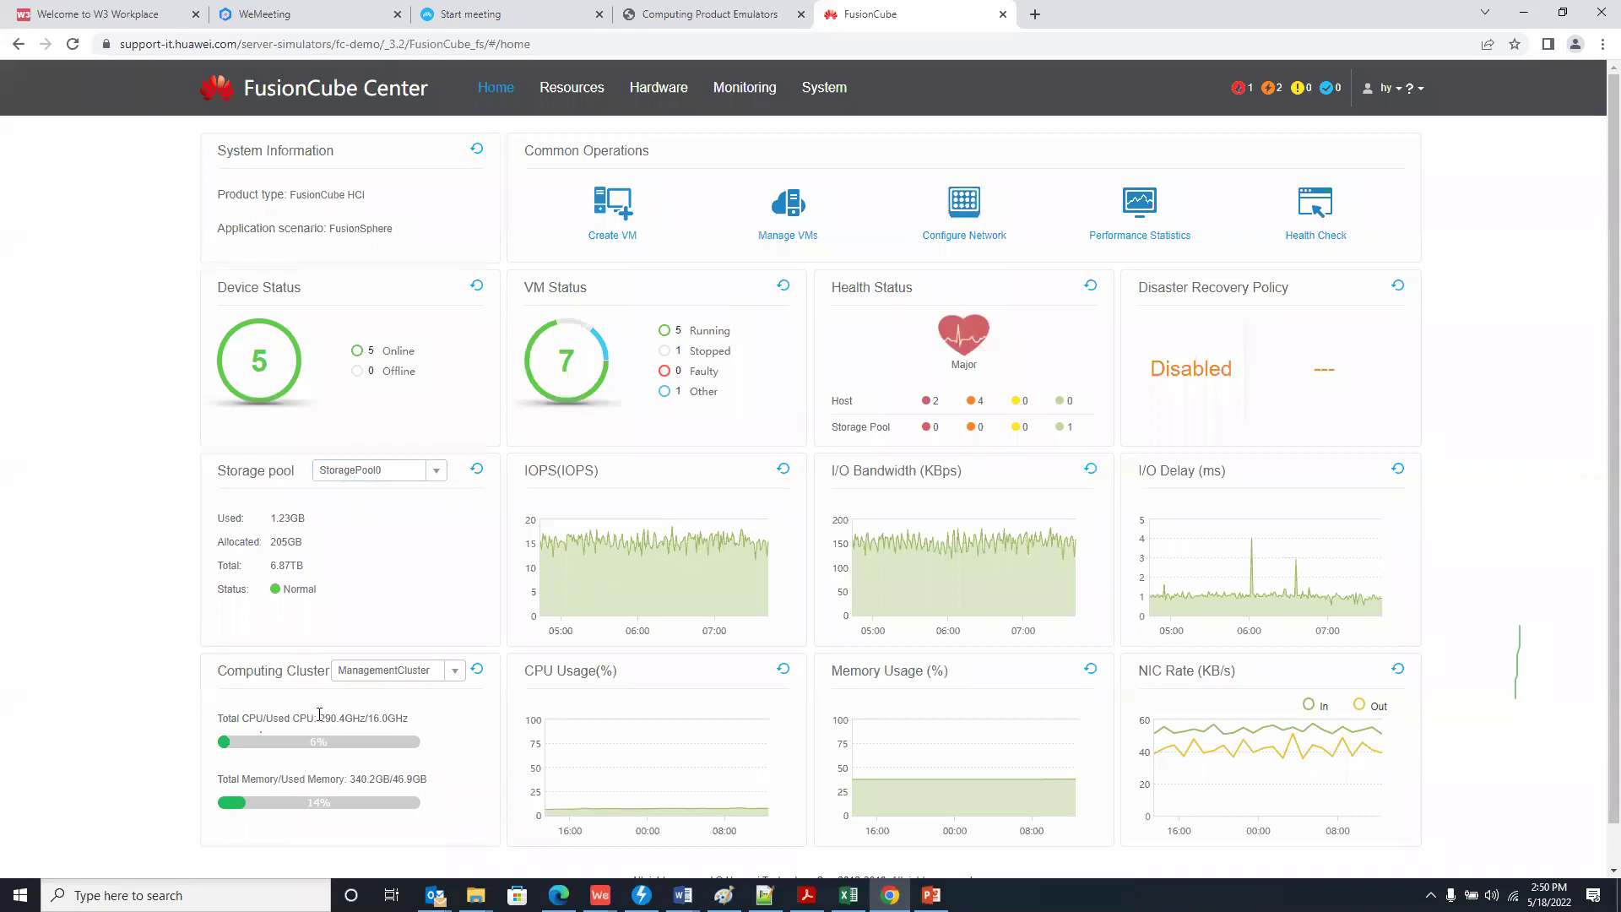
- Select ManagementCluster as the computing cluster and examine its total and used CPU and memory figures
click(454, 672)
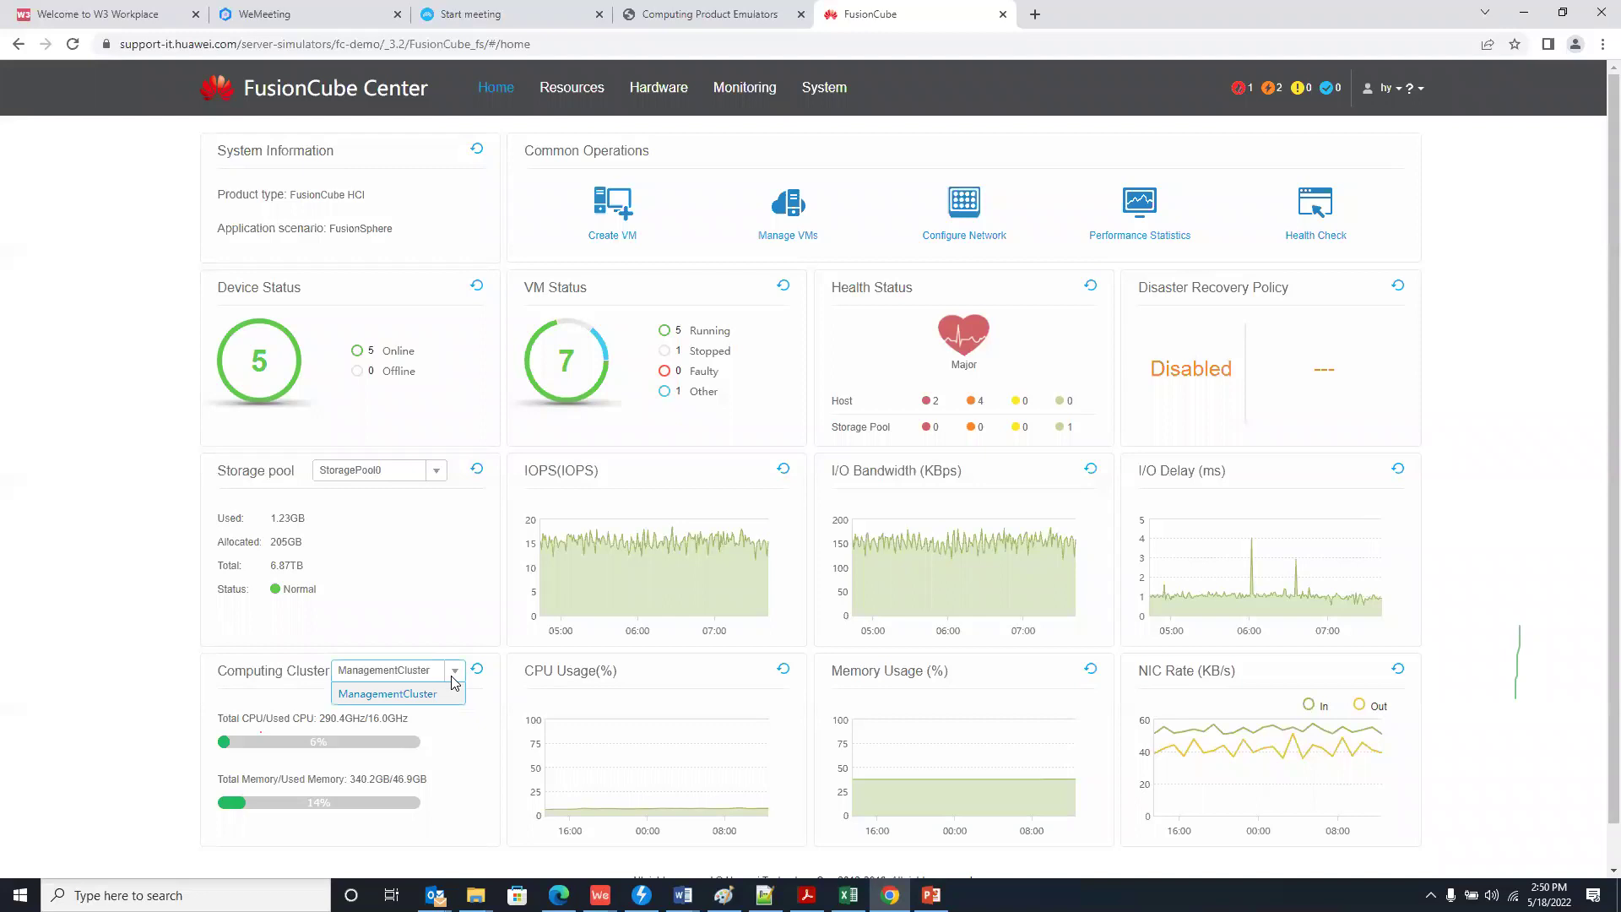
click(355, 666)
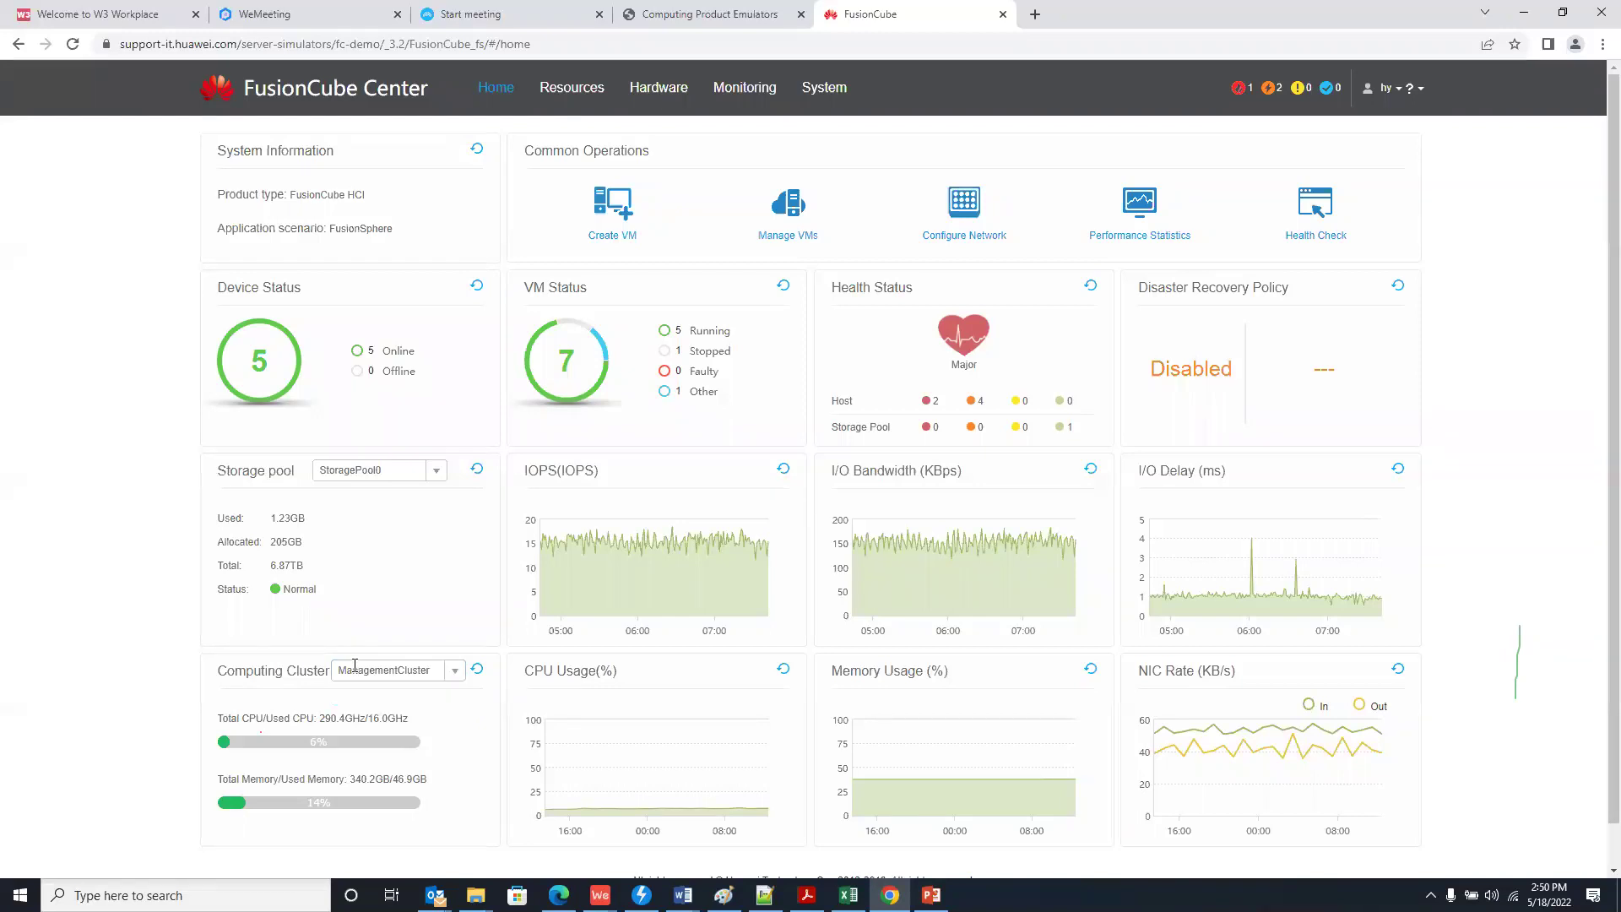
click(344, 673)
click(409, 694)
double_click(263, 721)
click(297, 718)
double_click(292, 721)
click(279, 728)
drag(243, 779, 255, 780)
click(246, 777)
- Examine the I/O Delay chart and the Health Status card on the home dashboard
drag(1138, 471, 1222, 472)
click(1227, 478)
click(1139, 475)
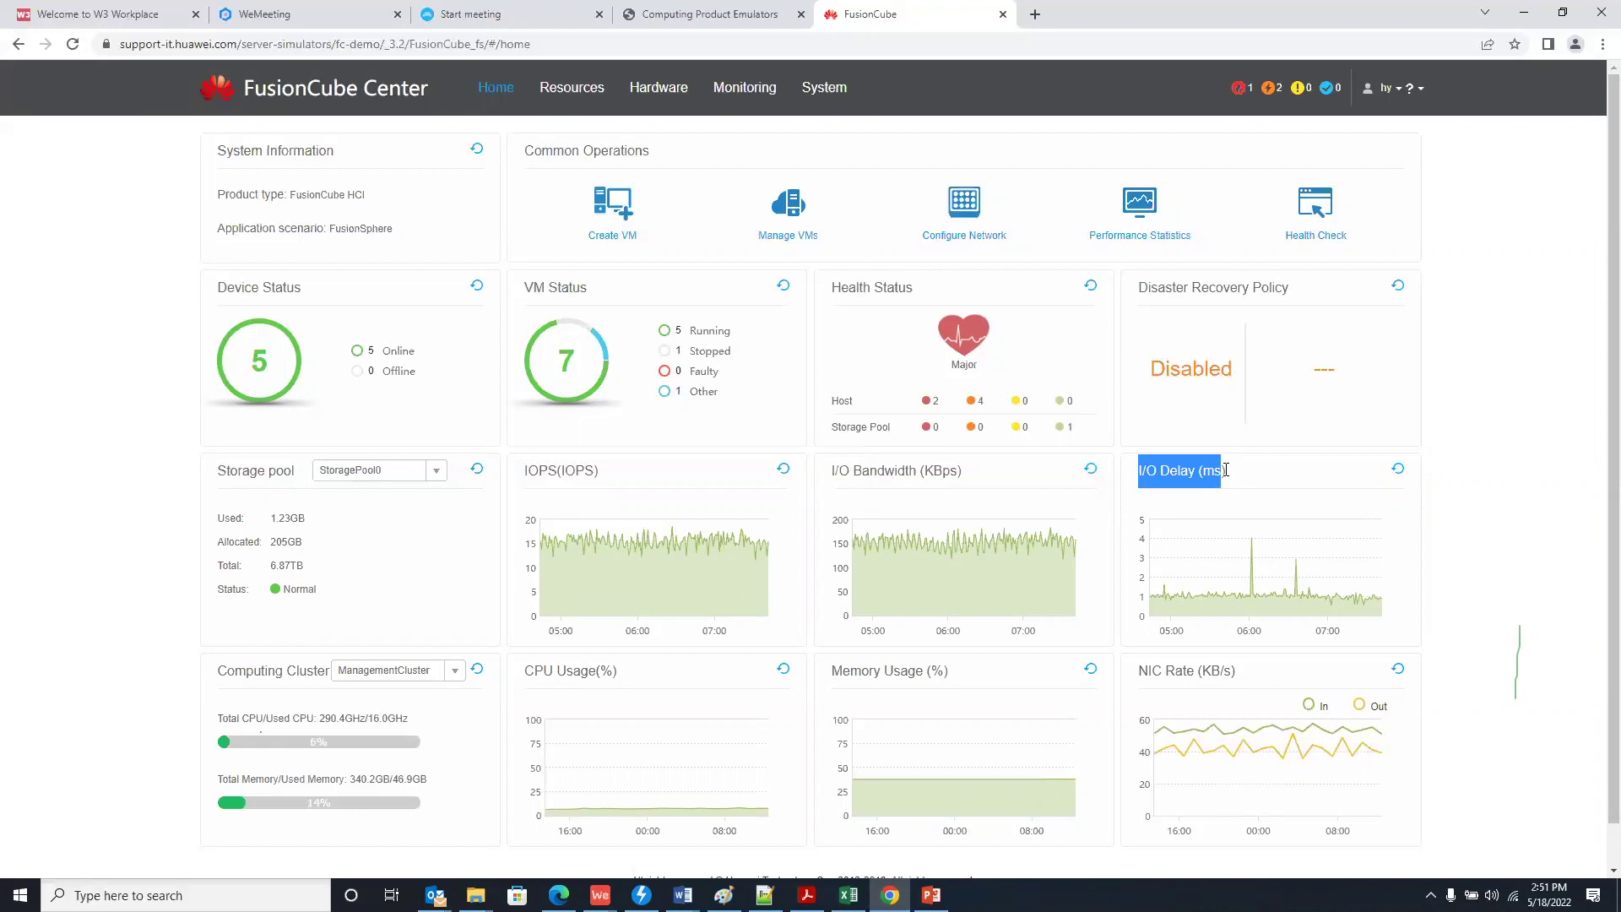
double_click(1212, 472)
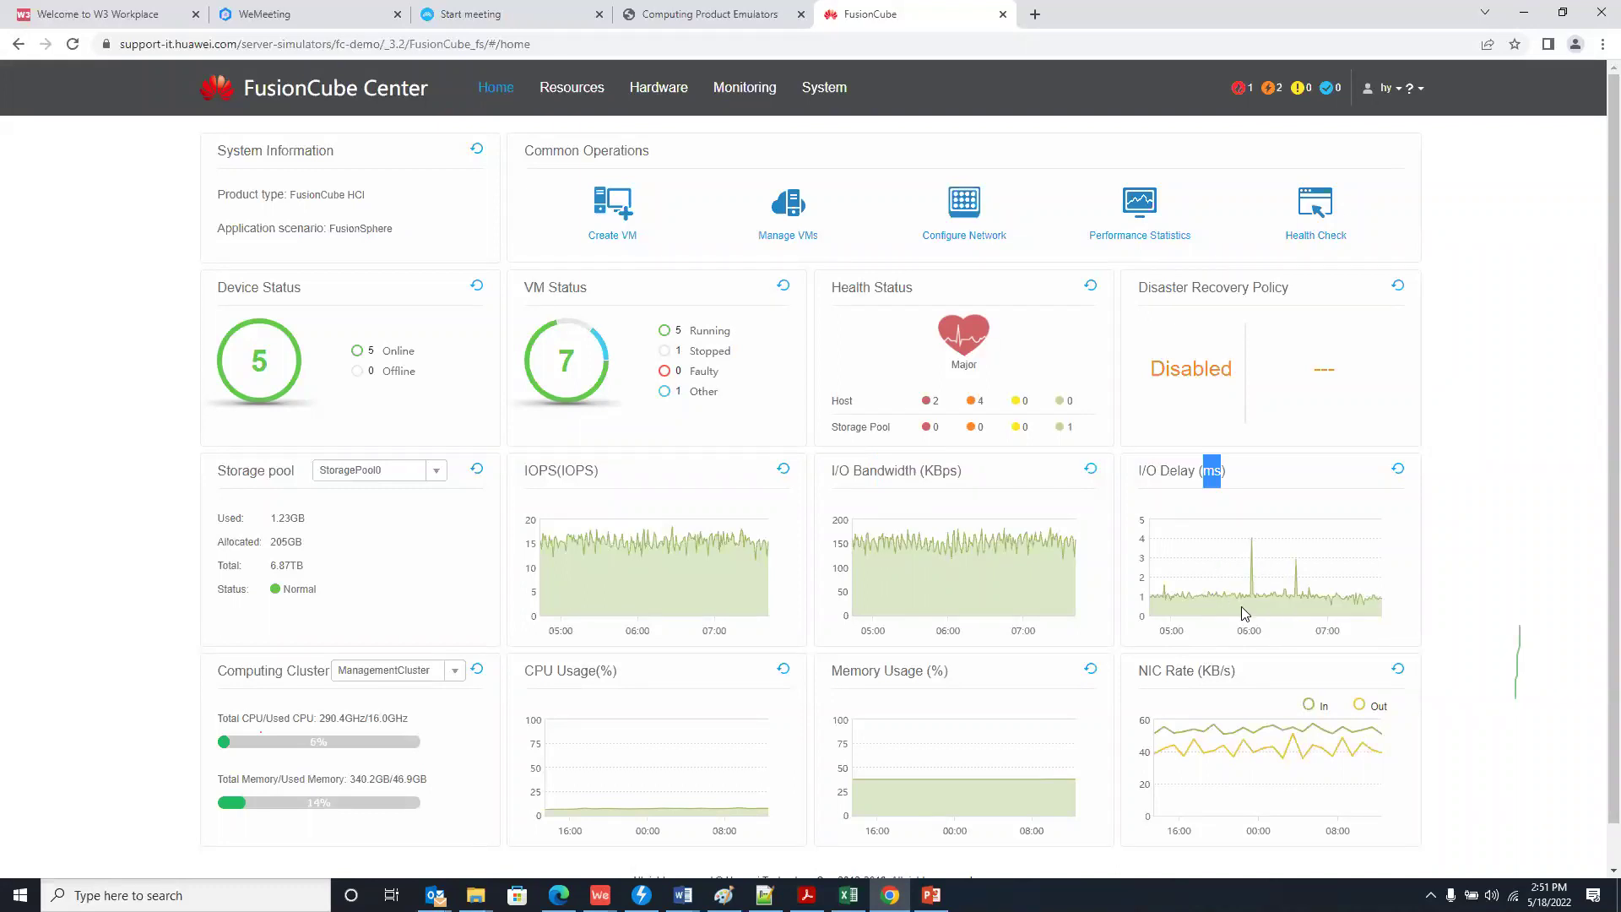
click(1203, 516)
drag(865, 289, 897, 290)
click(934, 402)
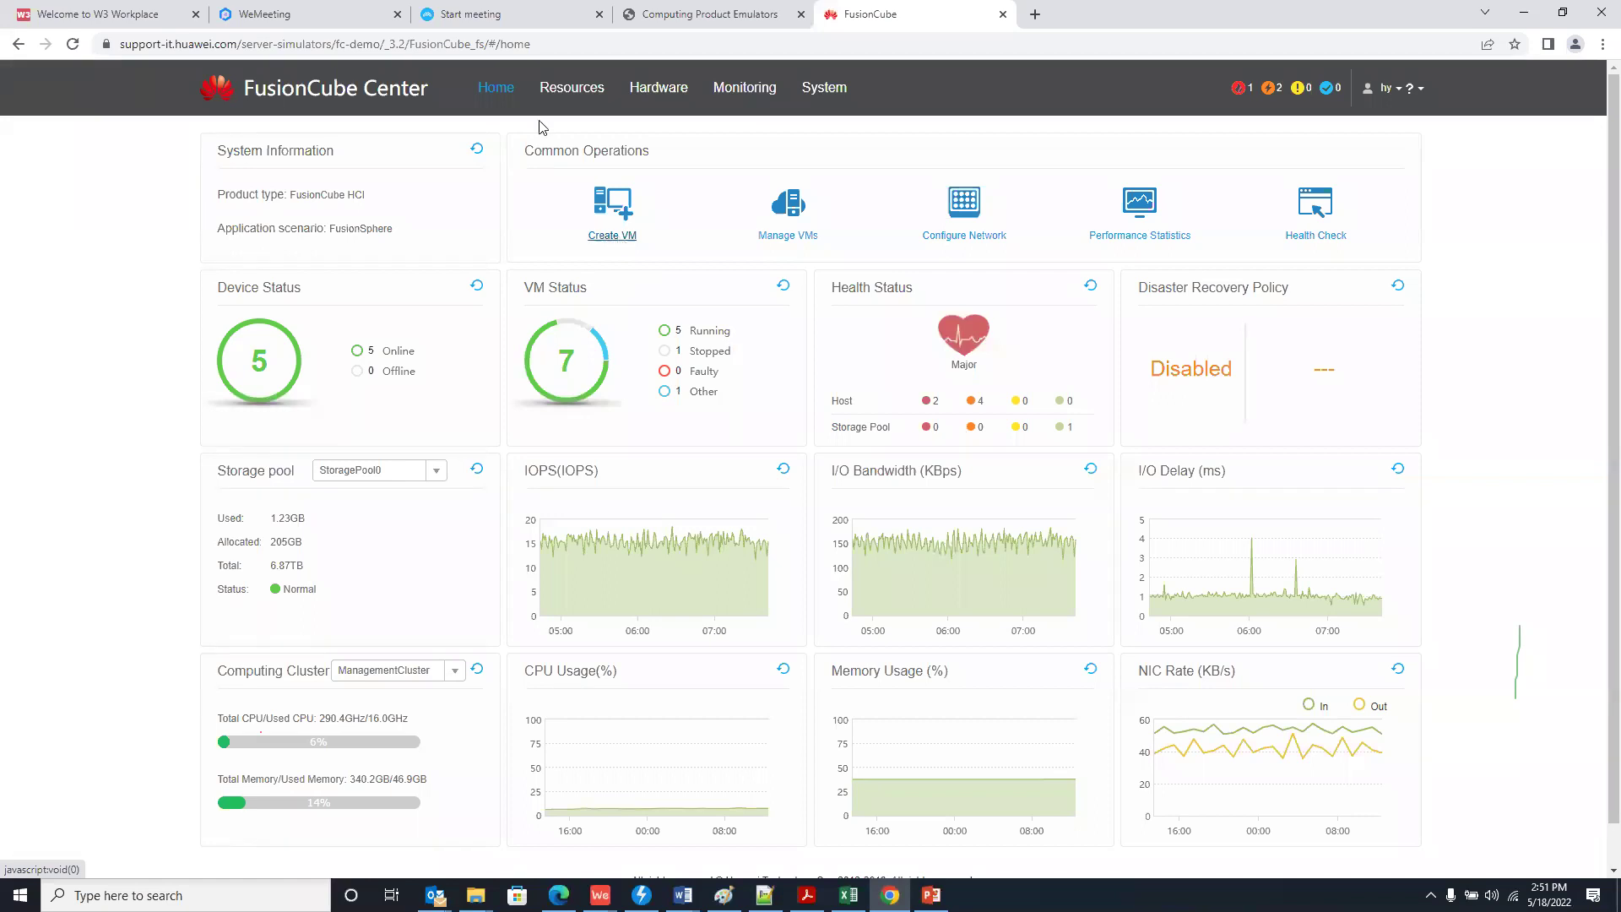
- Open the list of virtual machines in the virtualization resources and read the page description
mouse_move(555, 99)
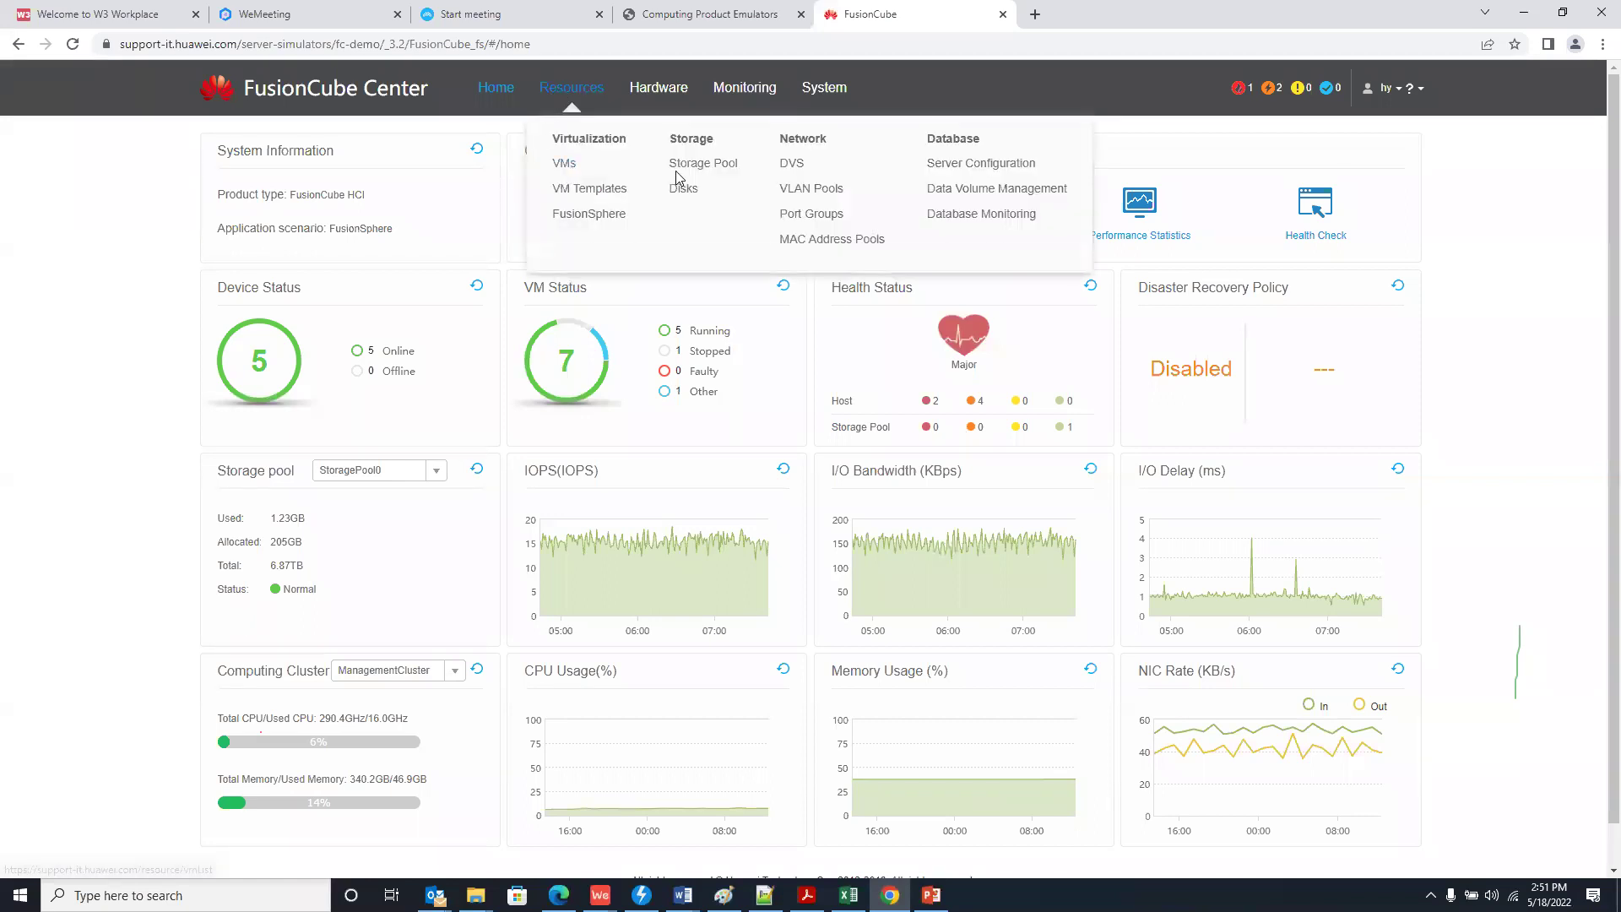
click(563, 168)
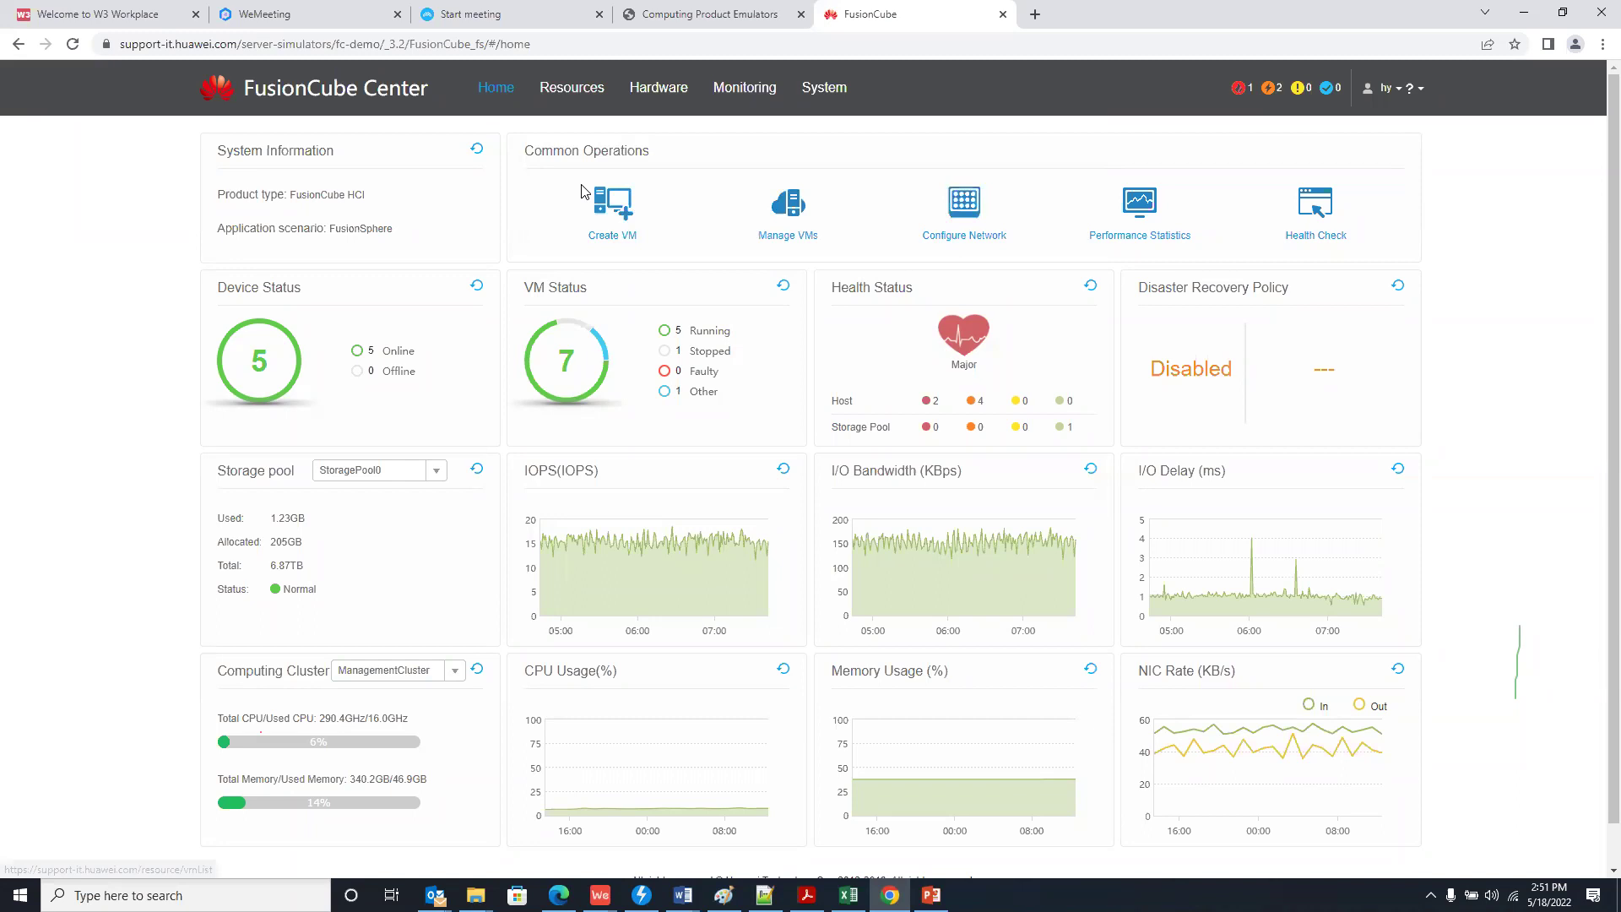
mouse_move(584, 98)
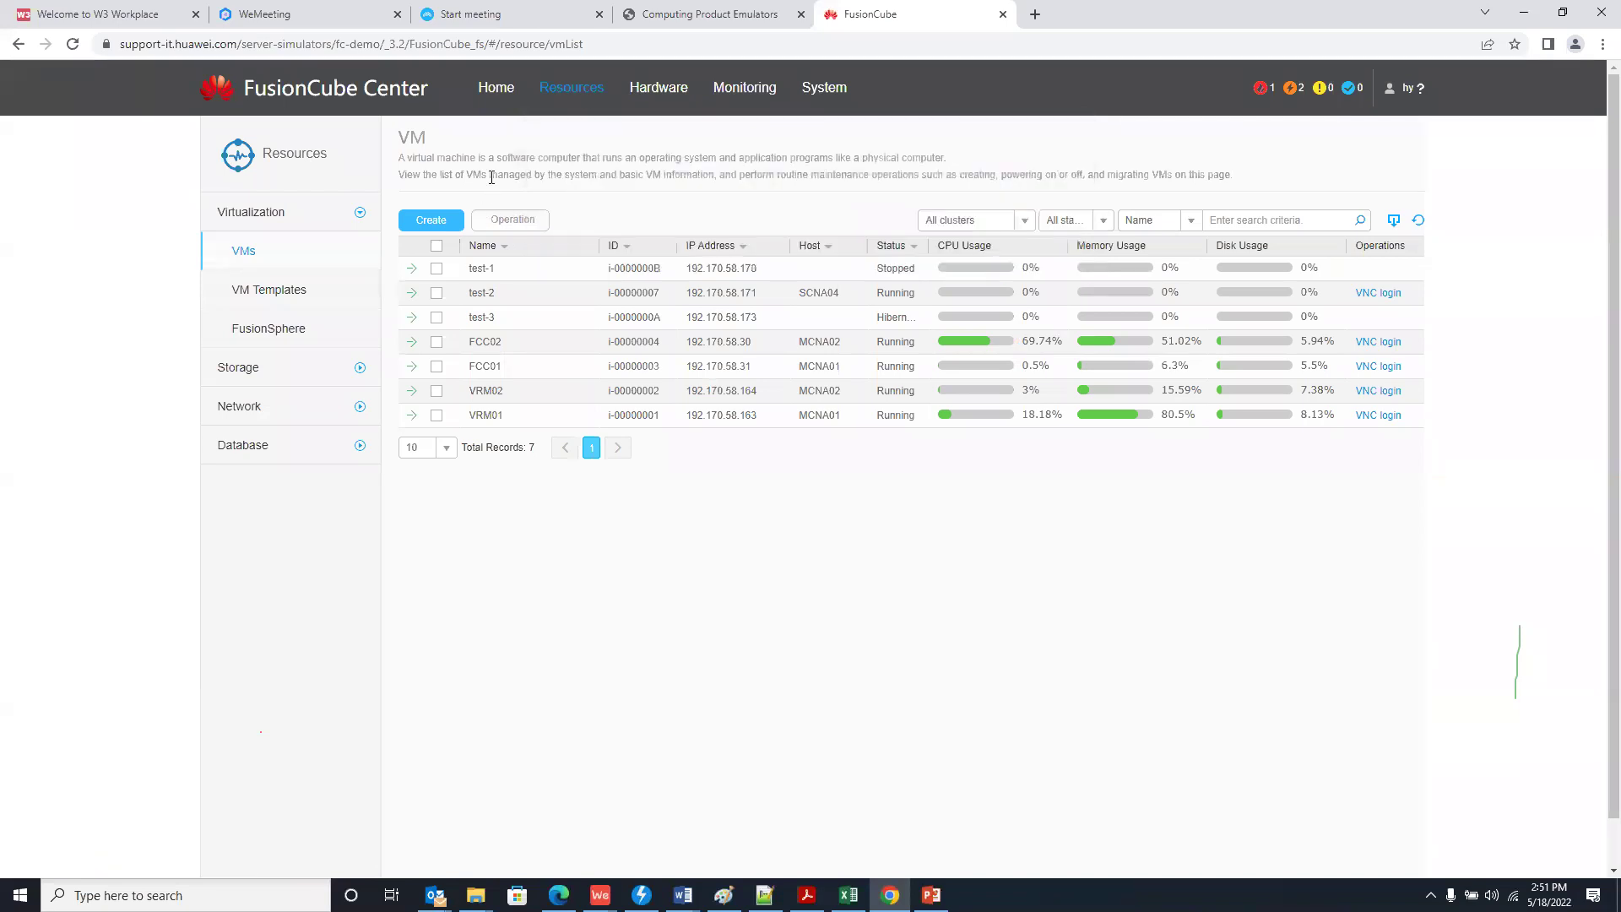
drag(509, 179, 1236, 183)
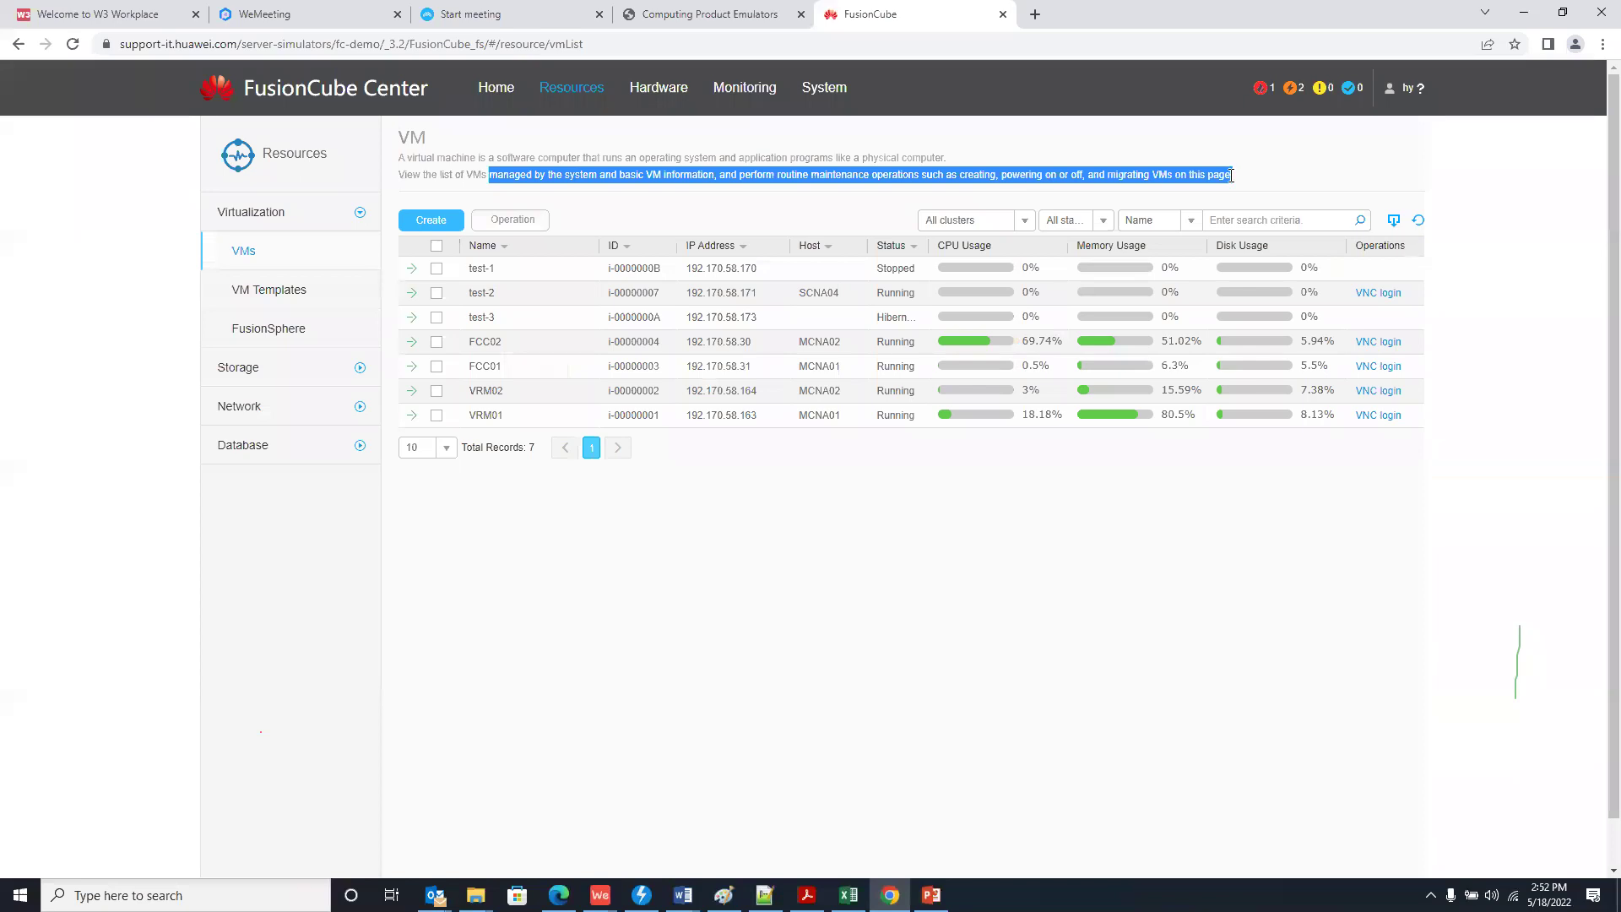
drag(1232, 176, 415, 162)
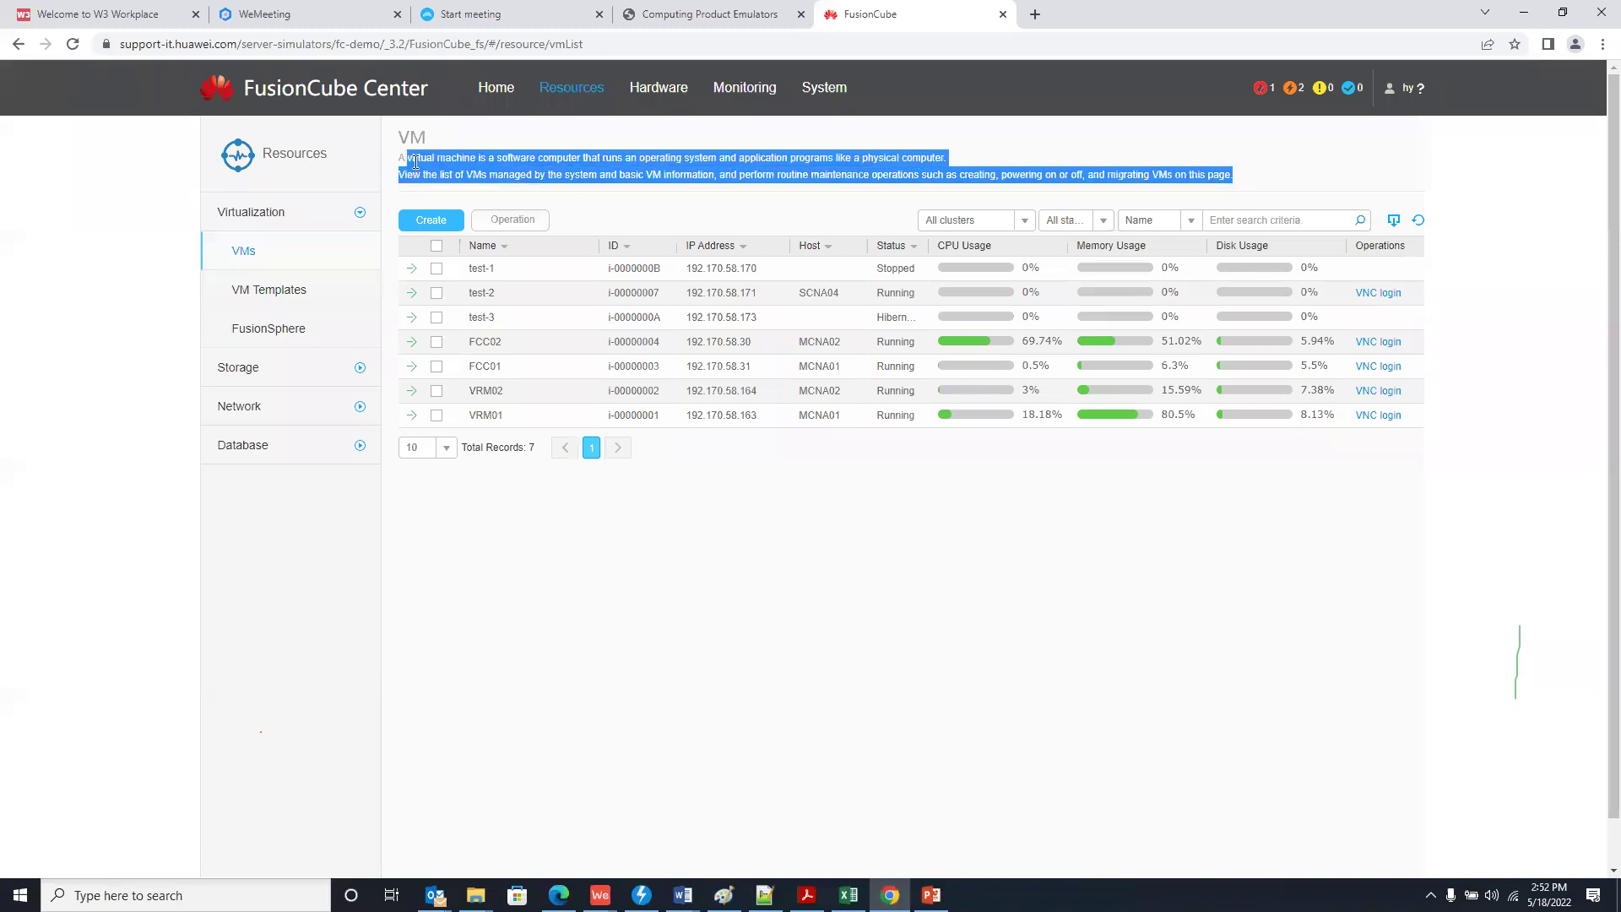
- Open the hardware server list and sort the servers by management IP address in ascending order
mouse_move(659, 90)
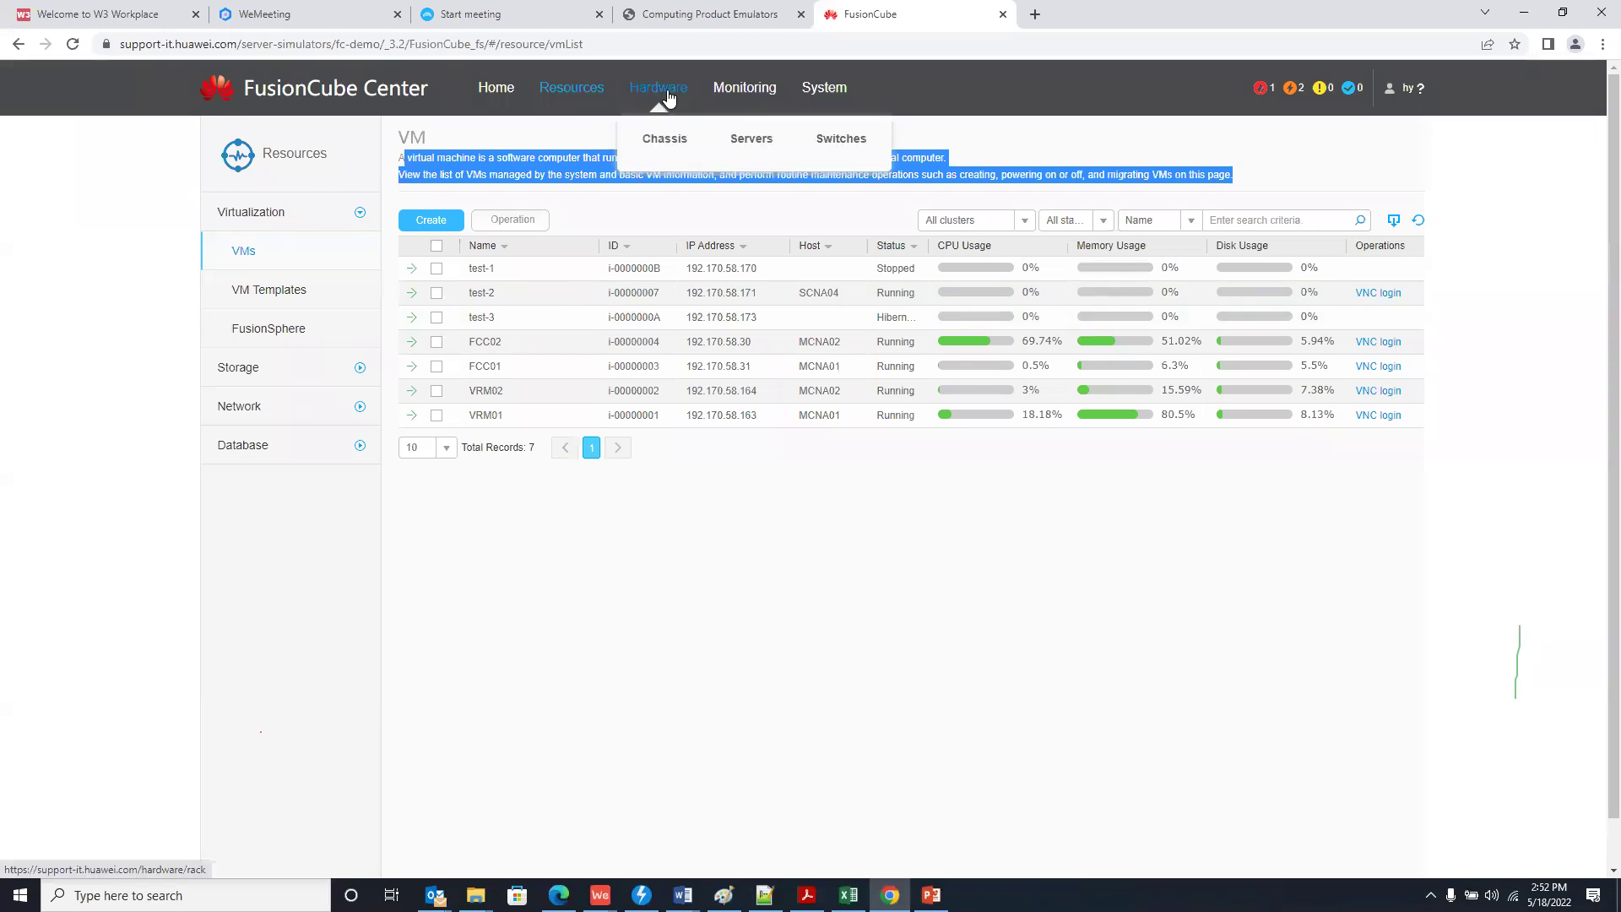
click(667, 98)
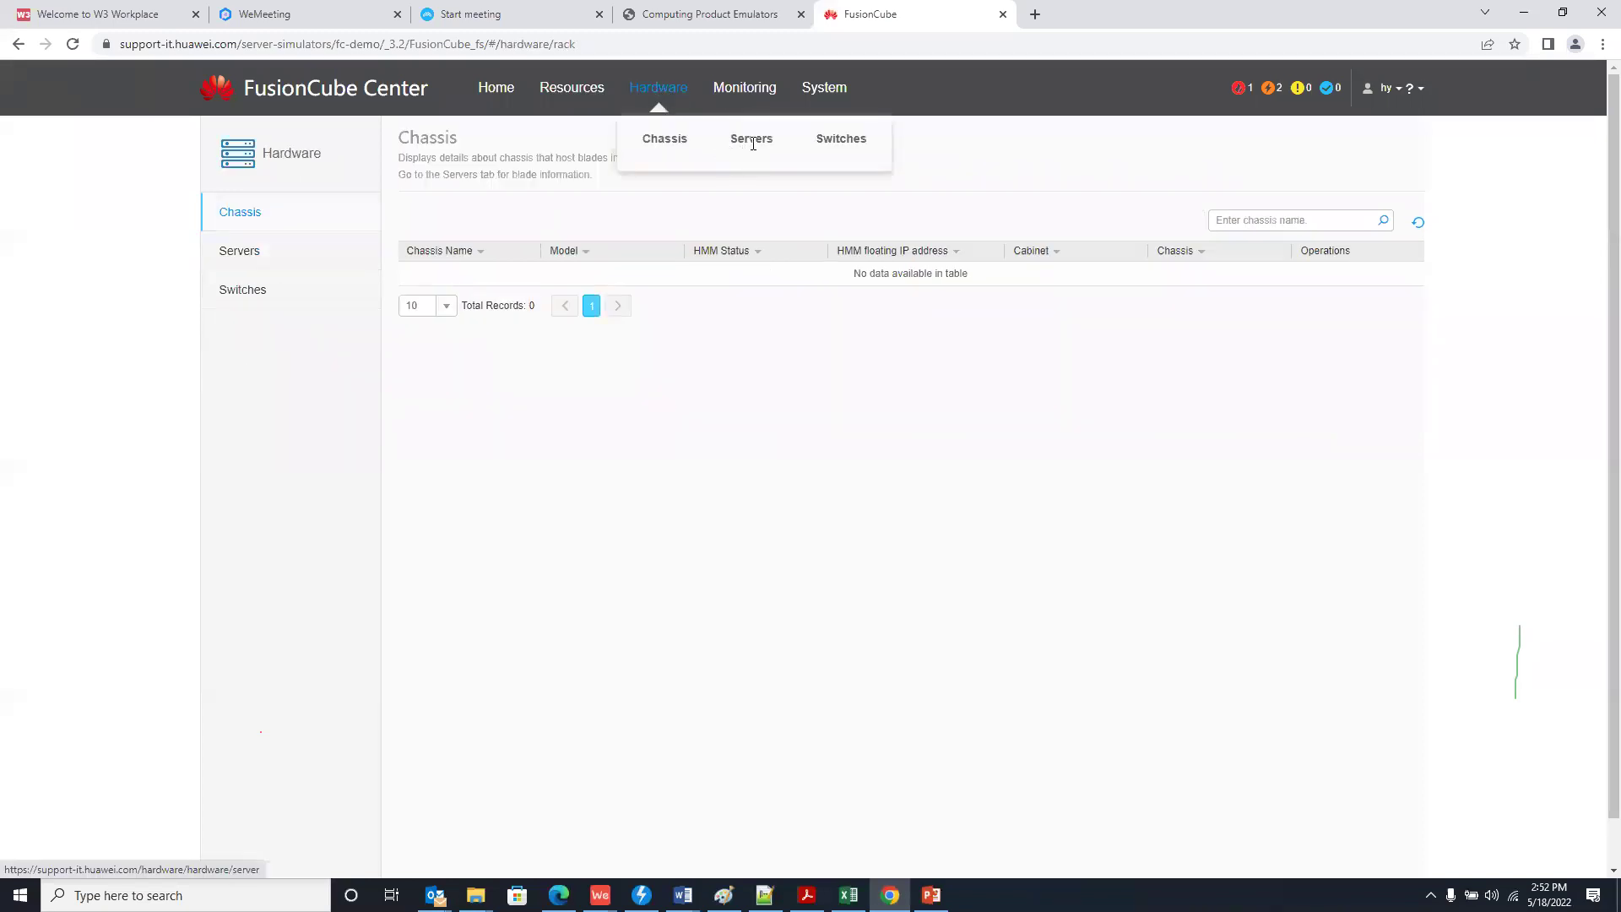
click(752, 140)
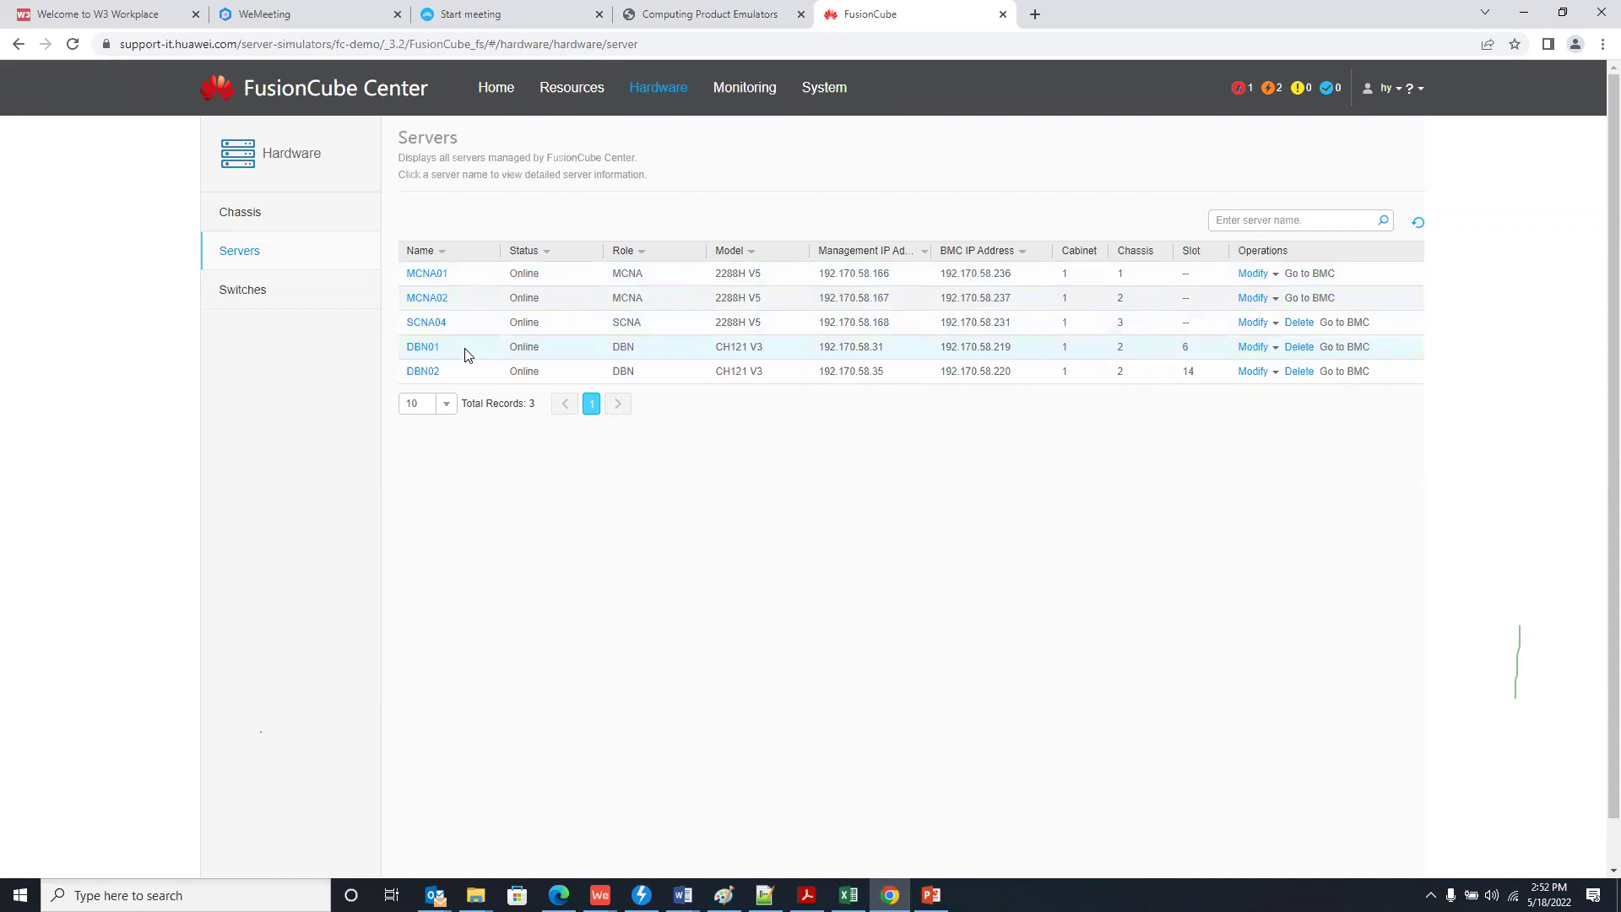
drag(858, 279, 844, 274)
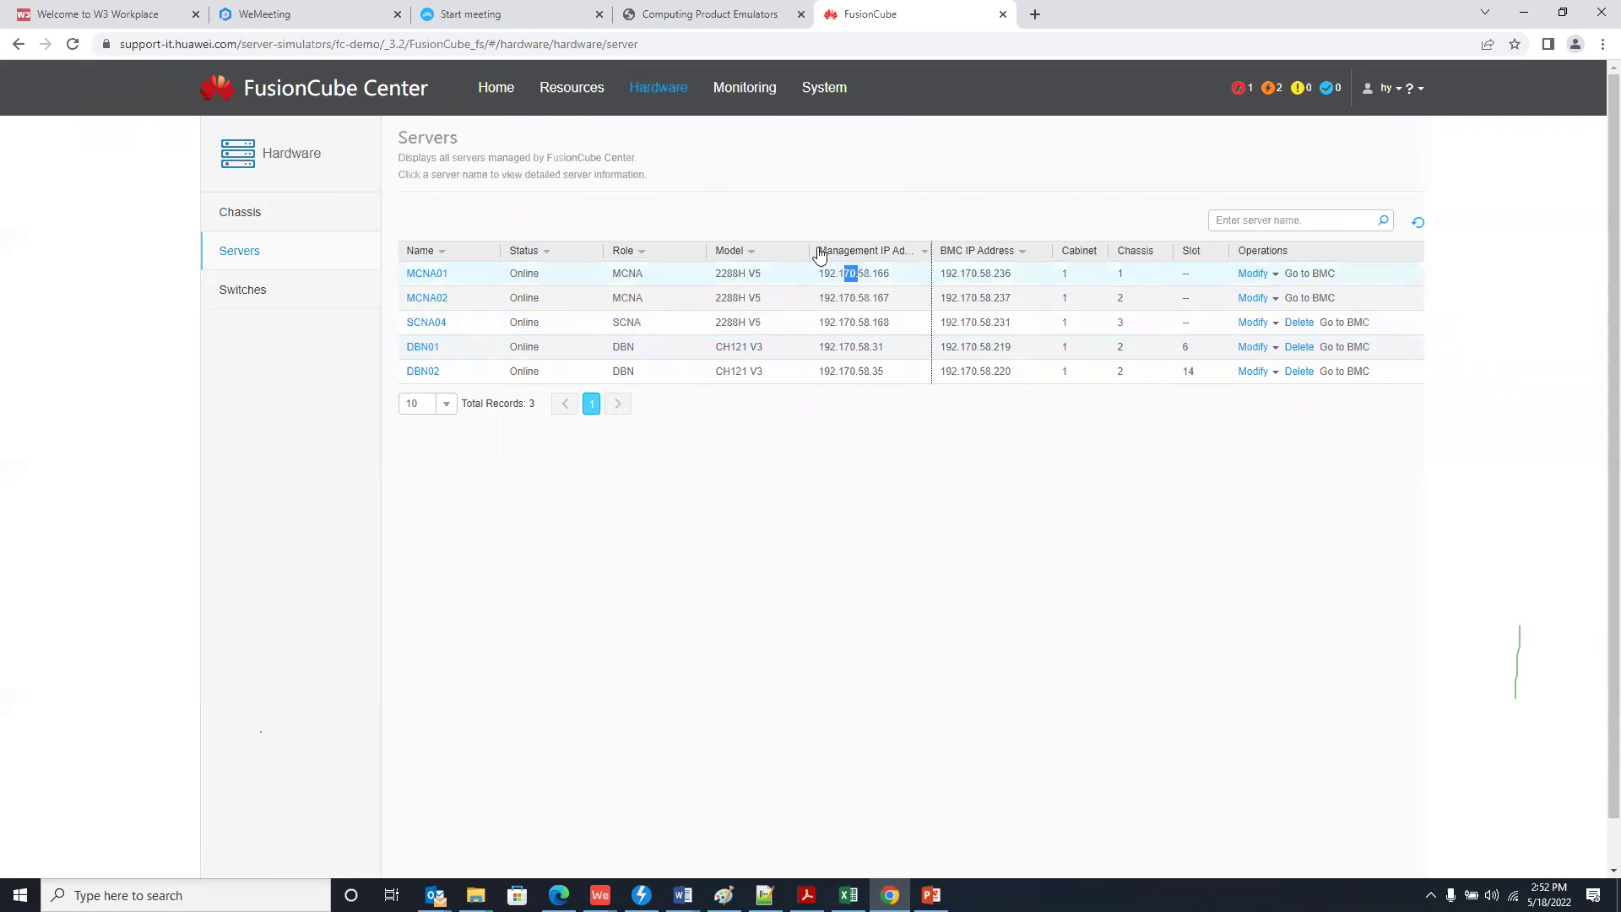
click(853, 253)
drag(823, 272, 881, 275)
click(919, 279)
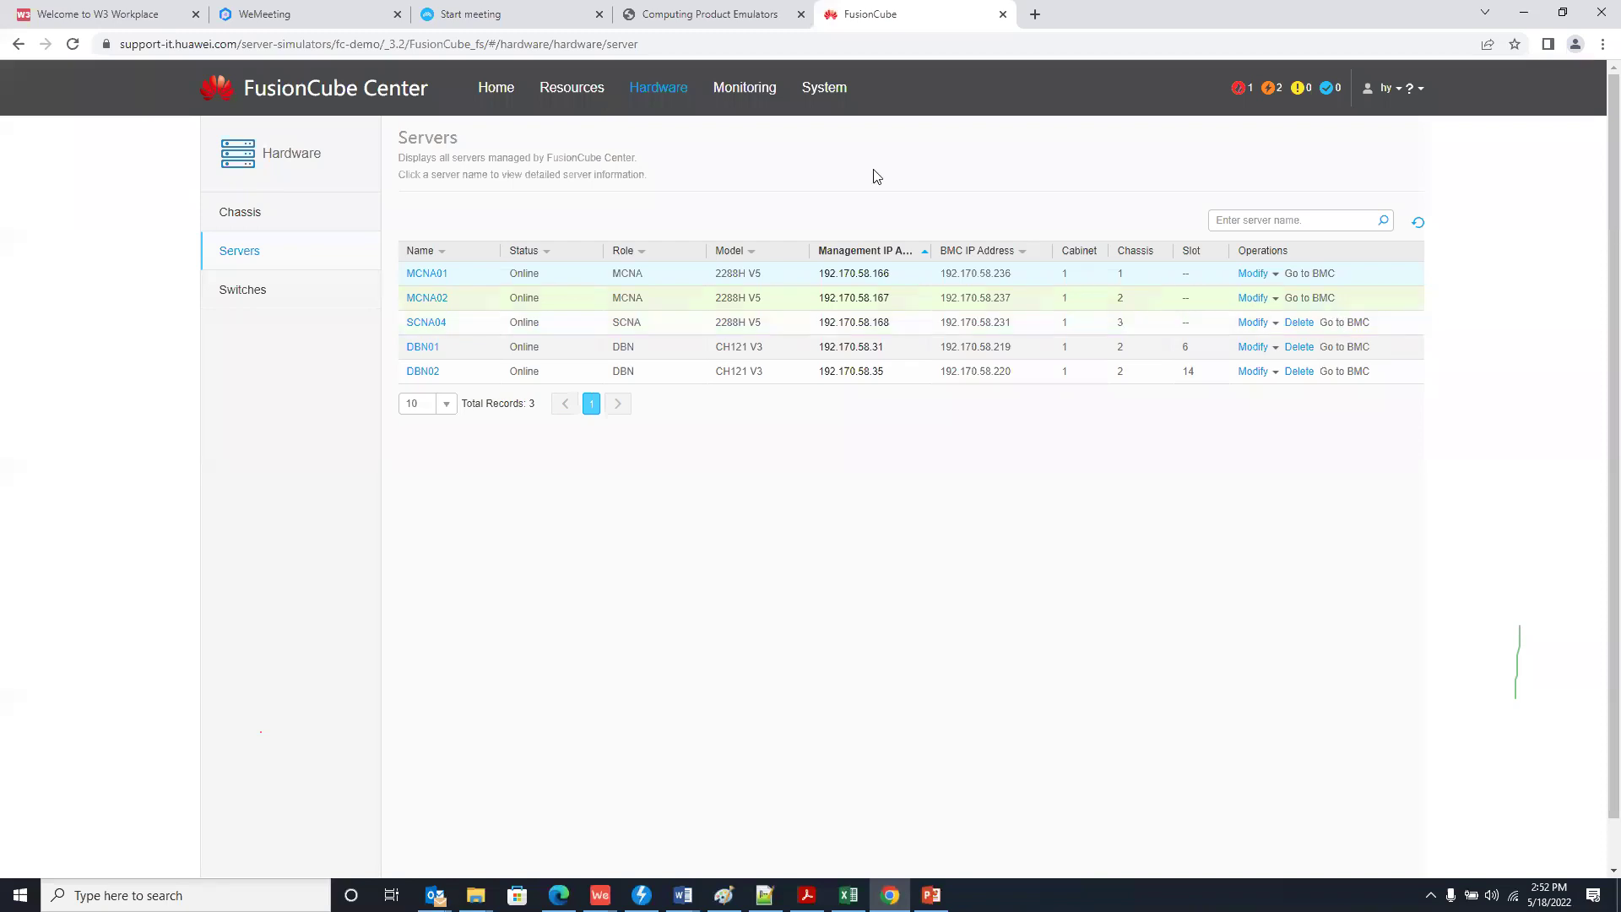
- Open the alarm list and examine the details of the critical license alarm and the major remote management alarm
click(752, 90)
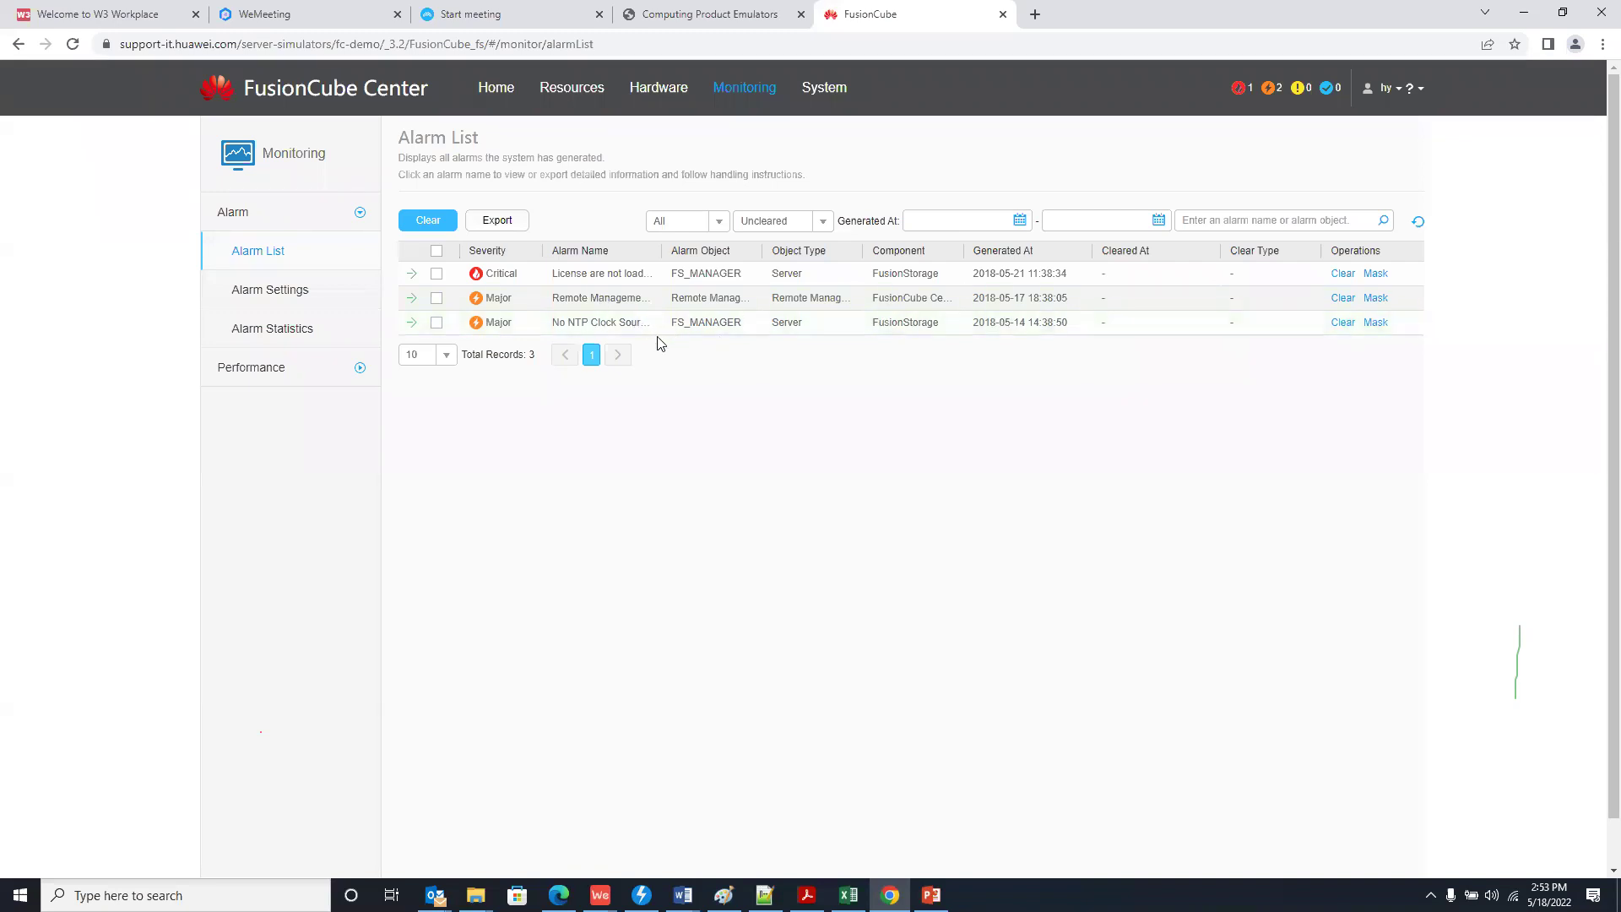
click(412, 276)
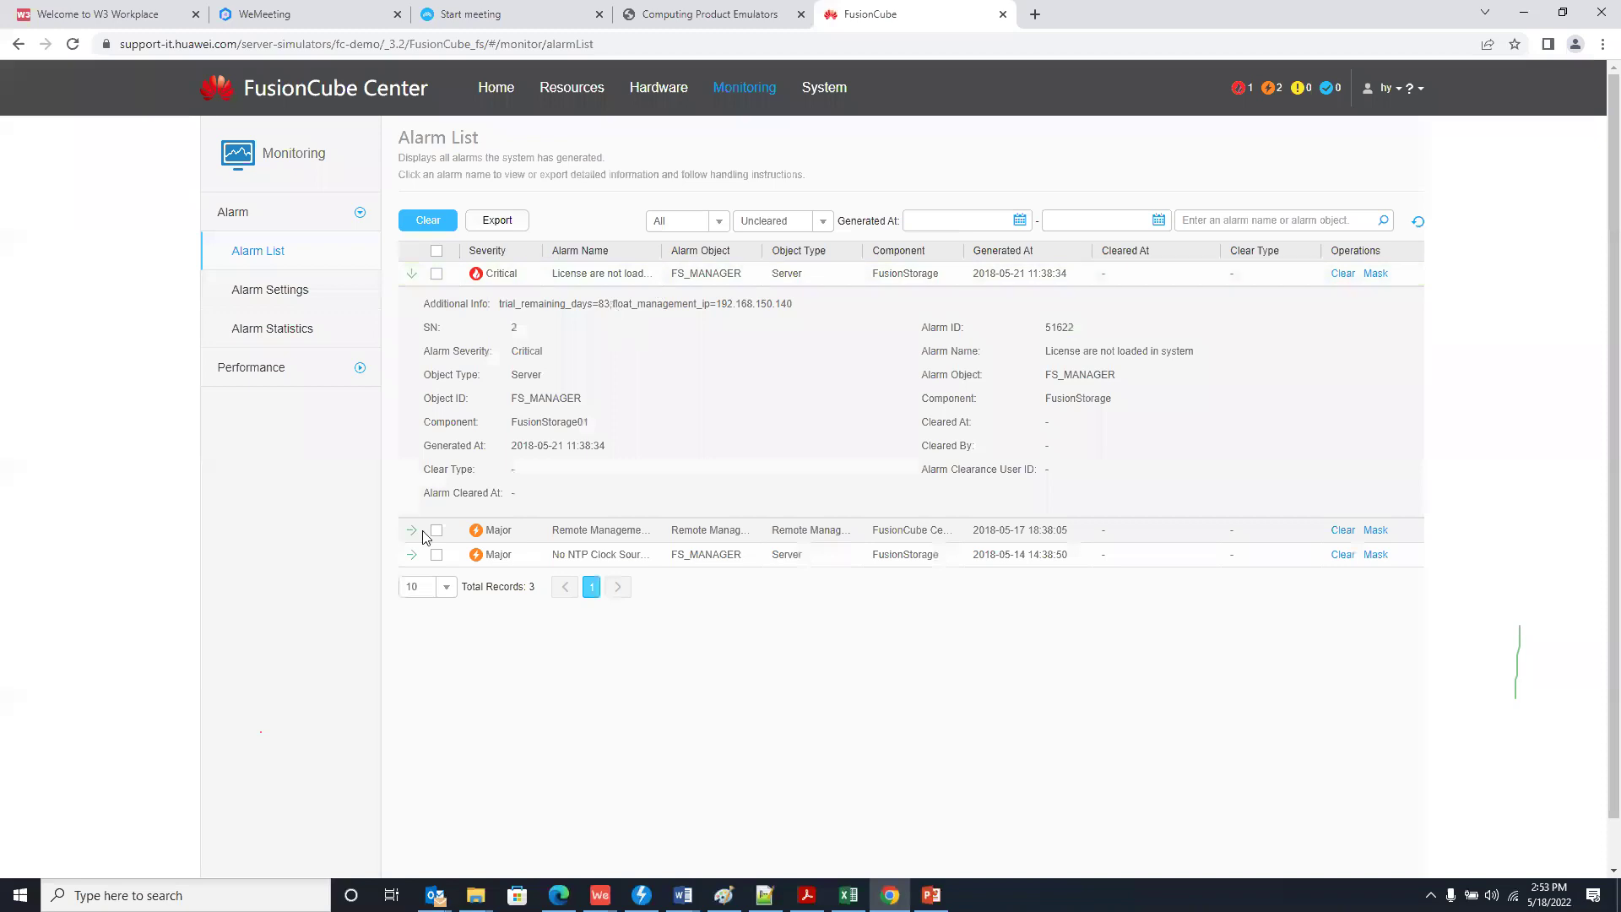
click(414, 530)
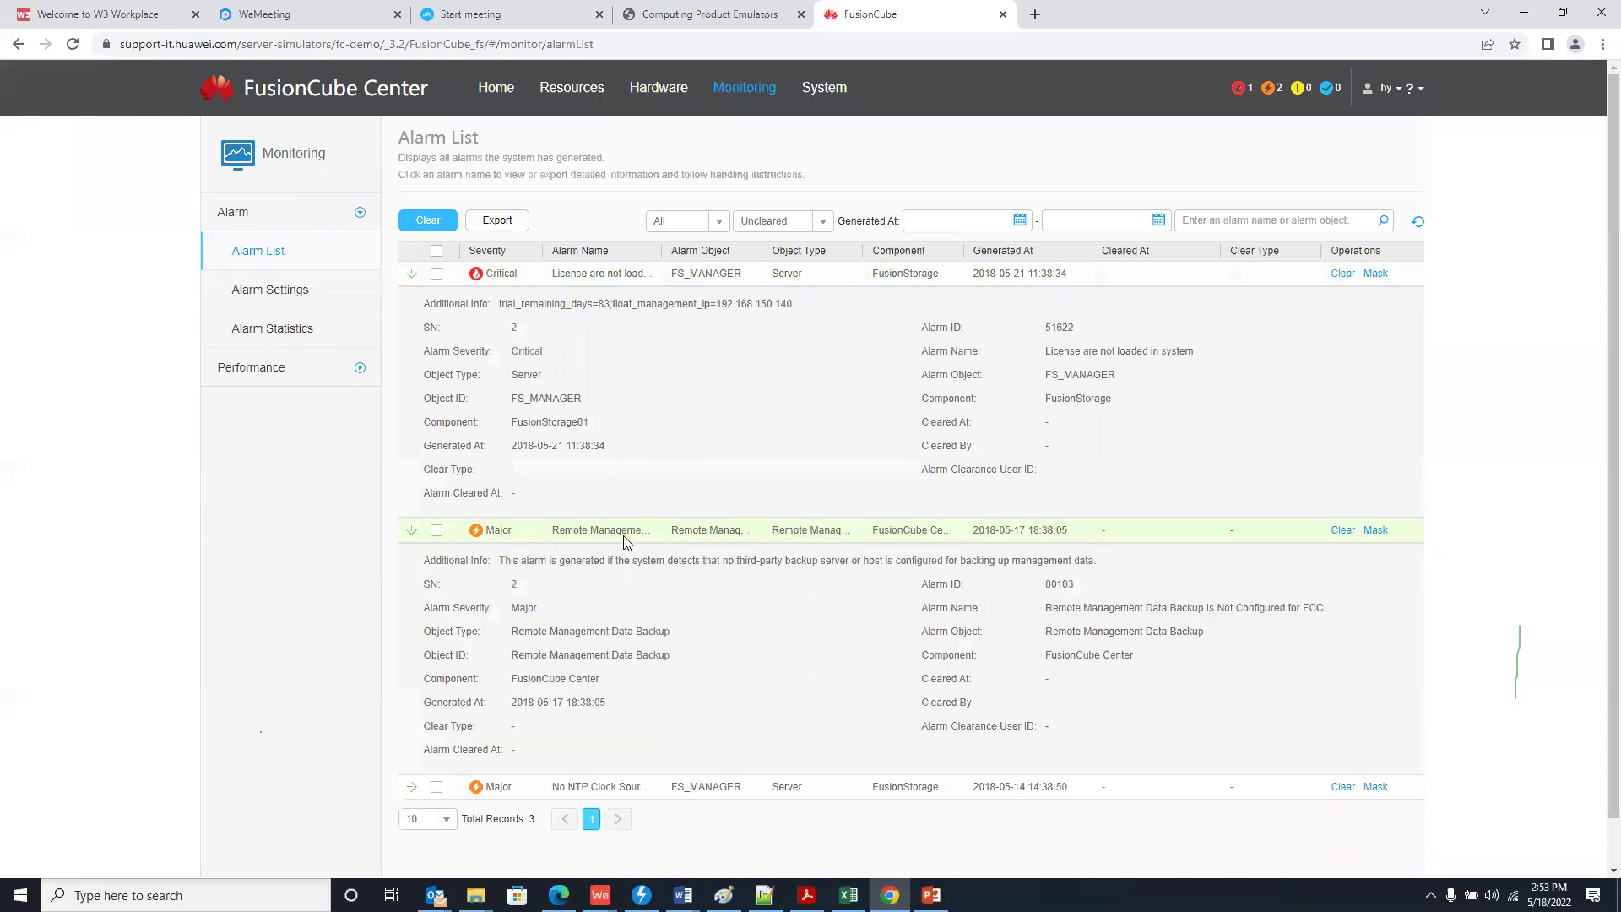
drag(572, 634, 655, 632)
click(522, 582)
click(414, 531)
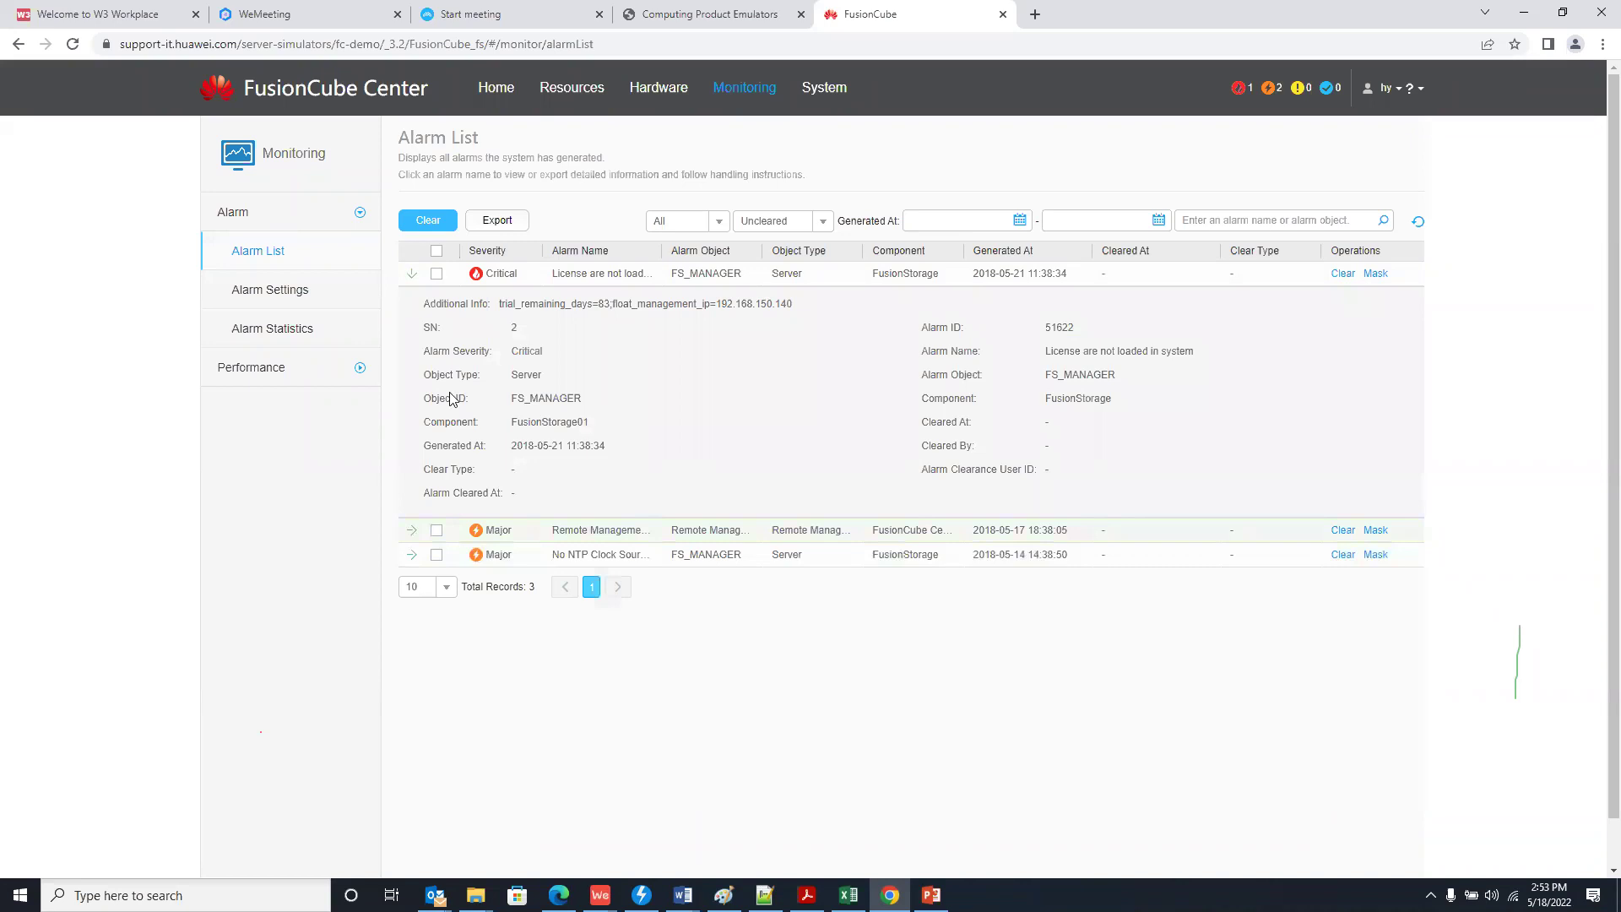
click(301, 289)
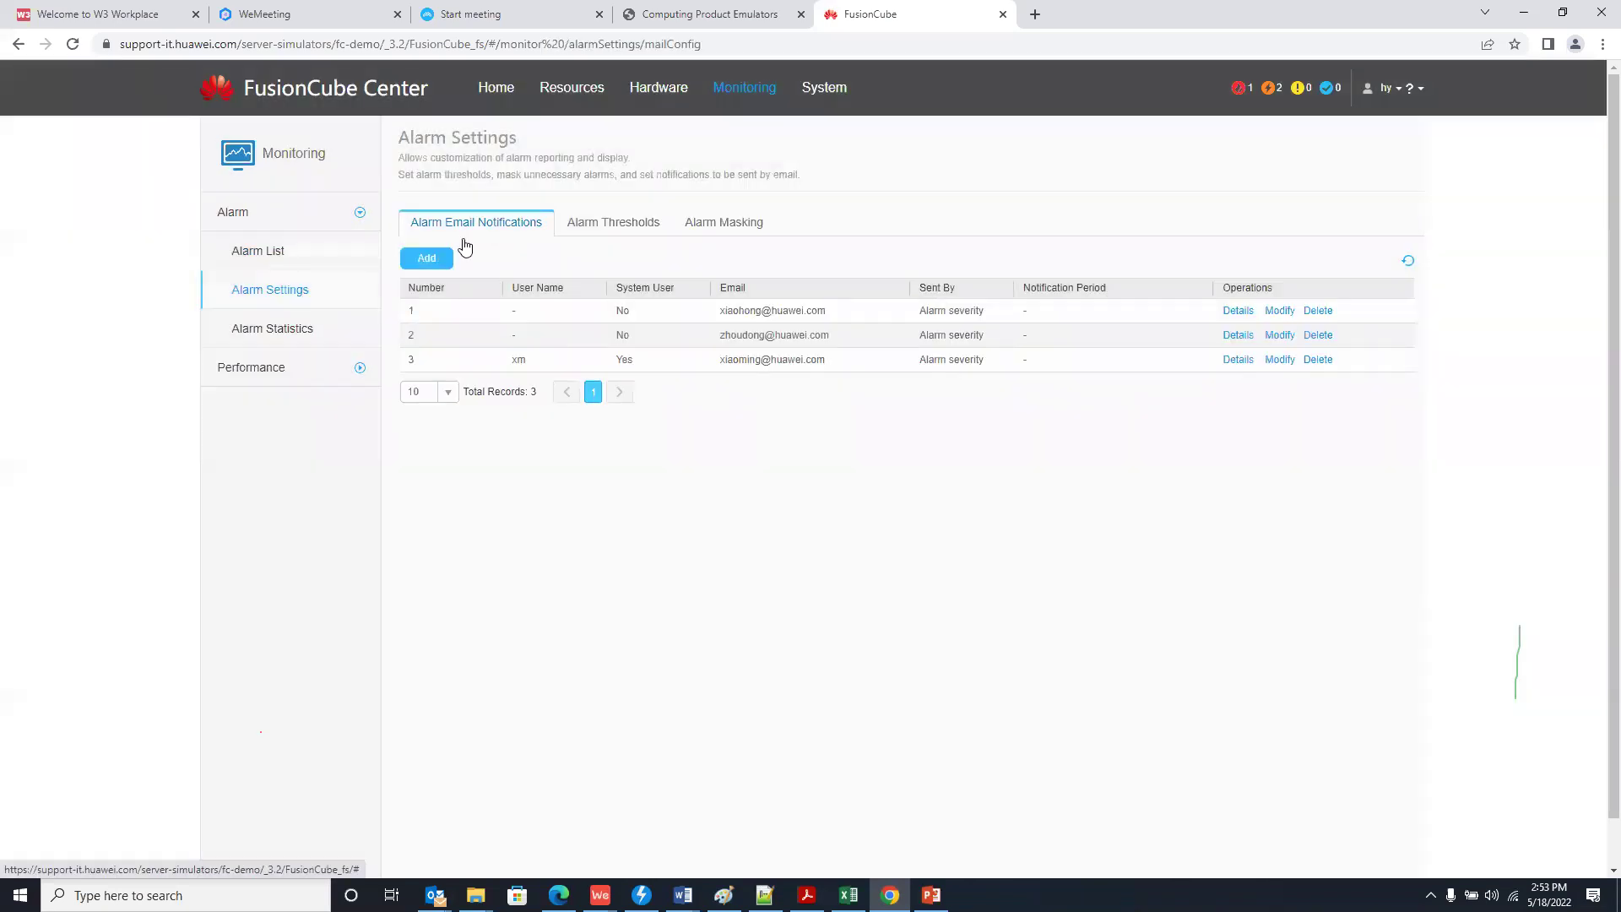
key(alt+Left)
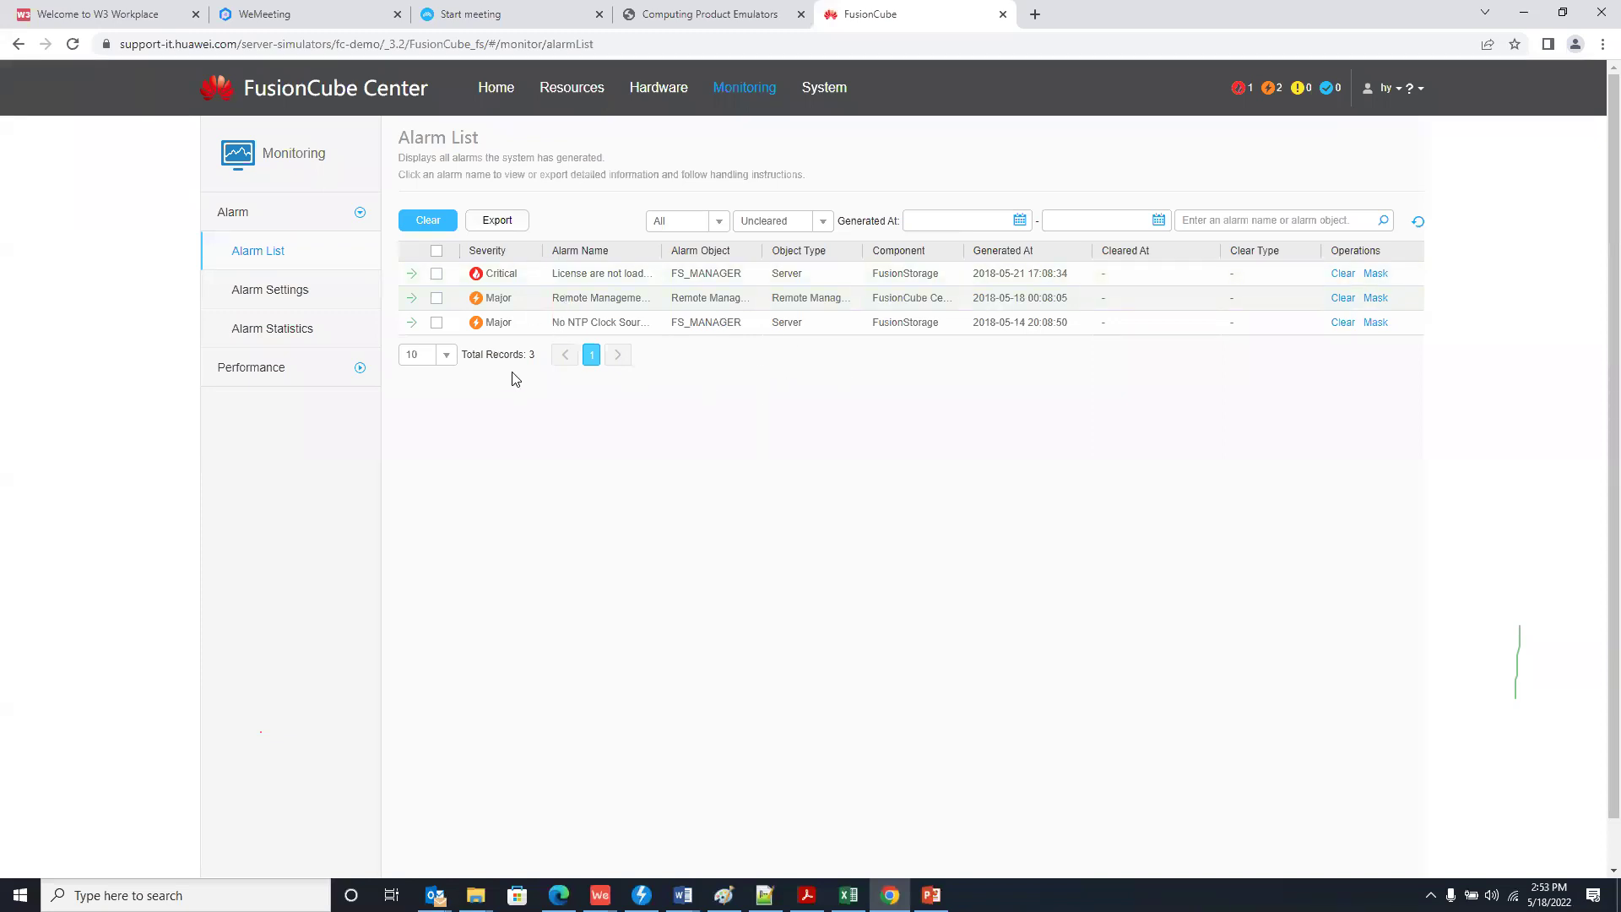
click(1019, 221)
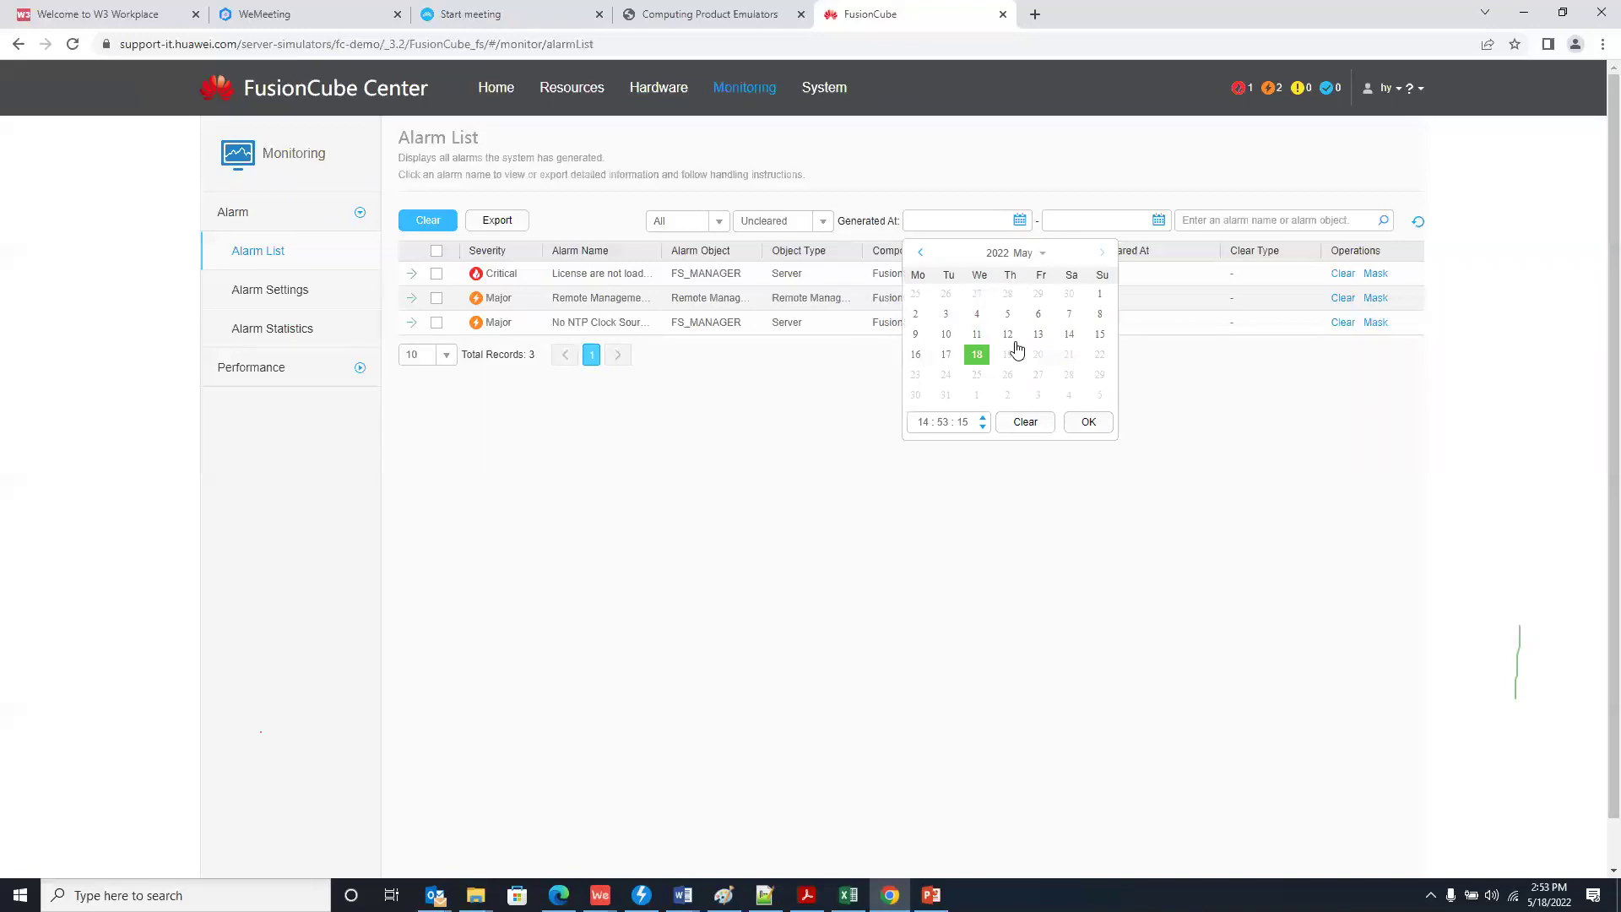
click(977, 335)
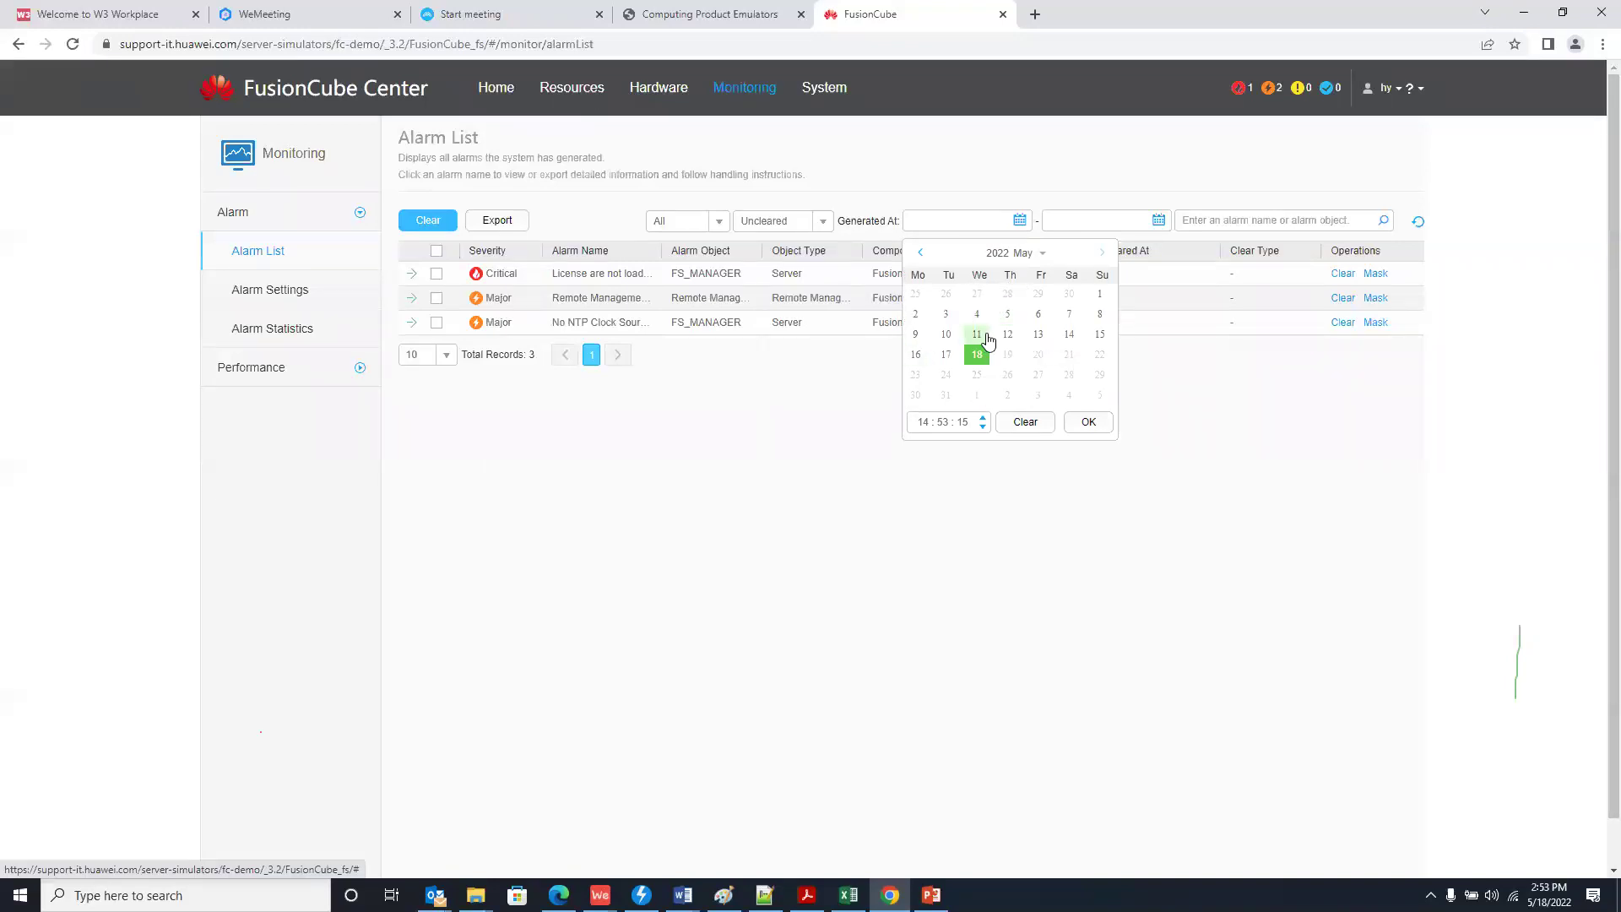
key(Up)
click(858, 420)
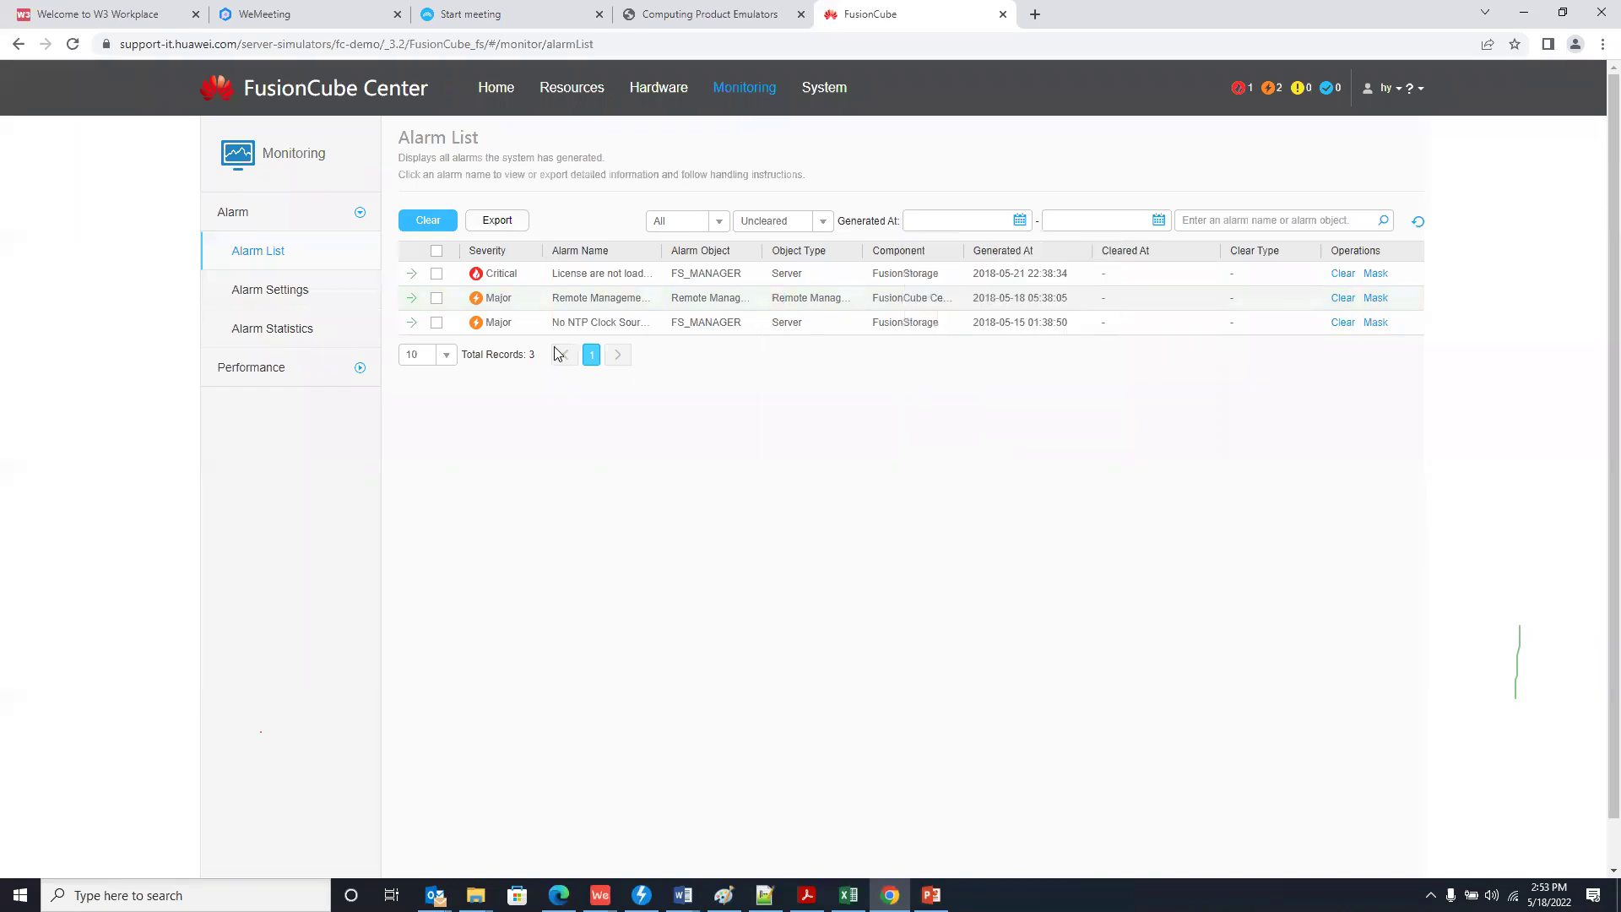
- Review the recipient addresses in the alarm email notification settings and view the alarm statistics
click(268, 289)
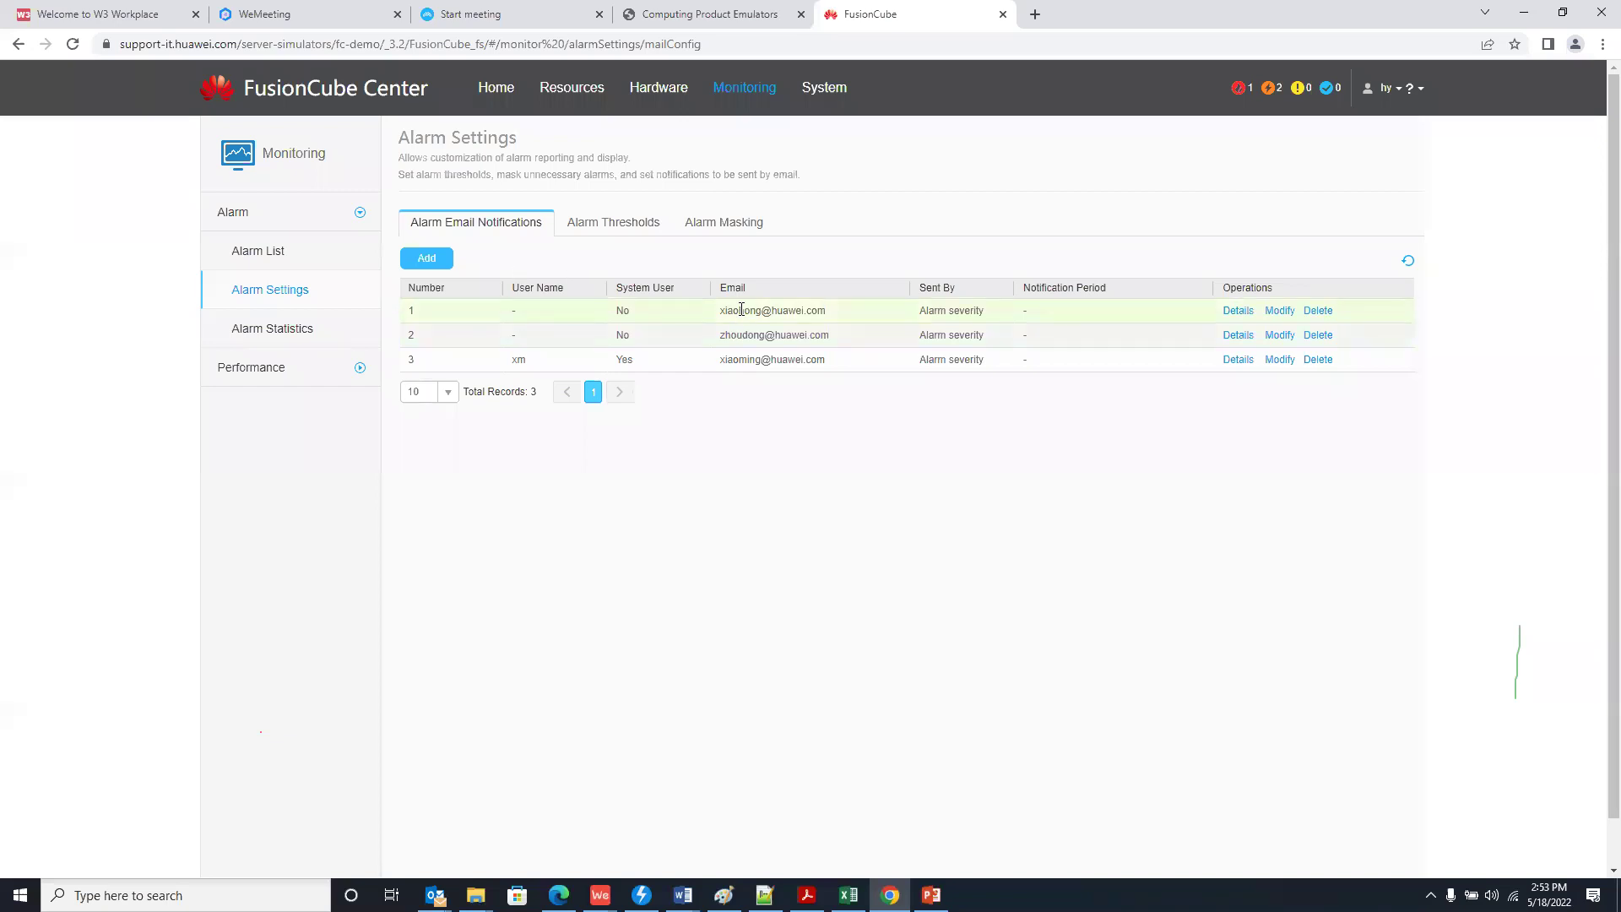
drag(724, 313, 826, 315)
click(826, 315)
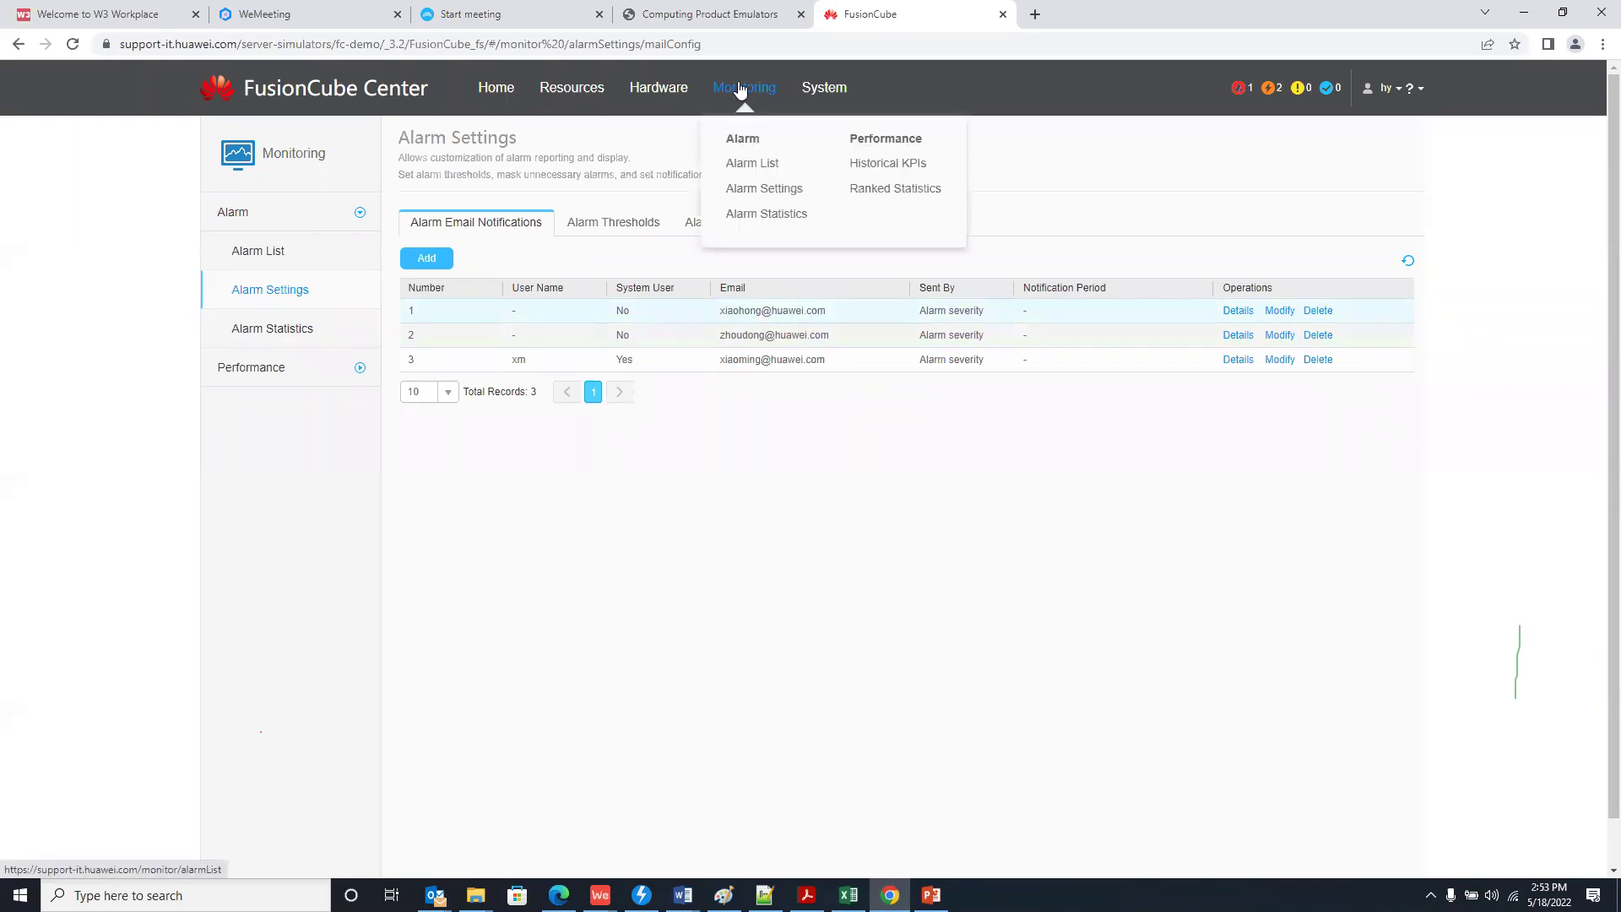
click(270, 338)
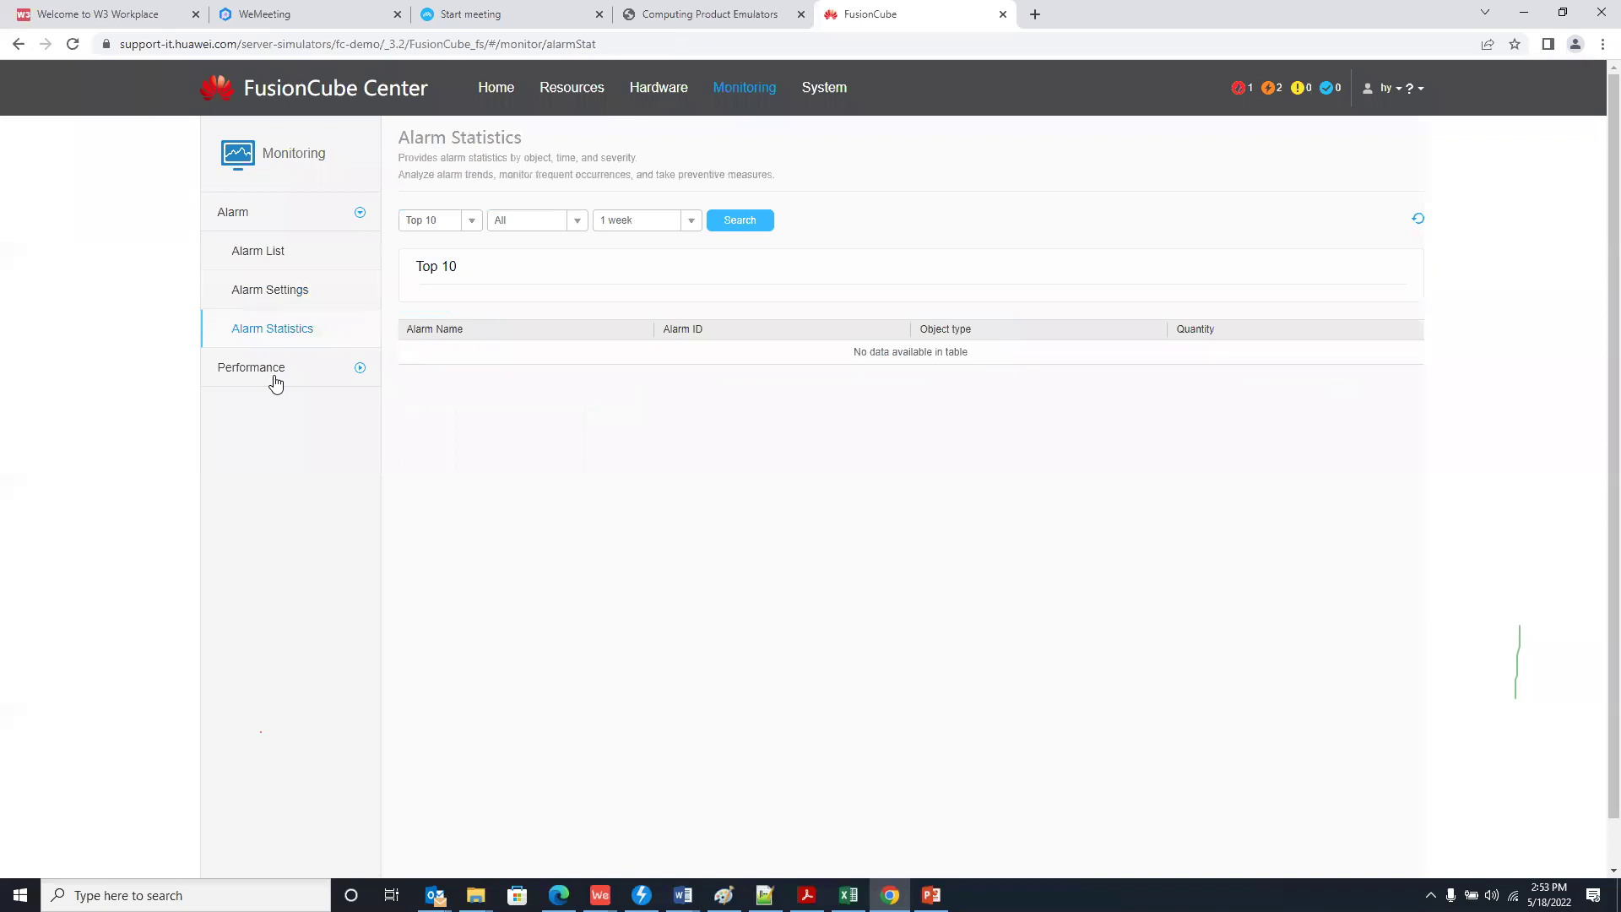
- Open the historical performance KPIs and set the object type for indicators by object to VMs
click(278, 373)
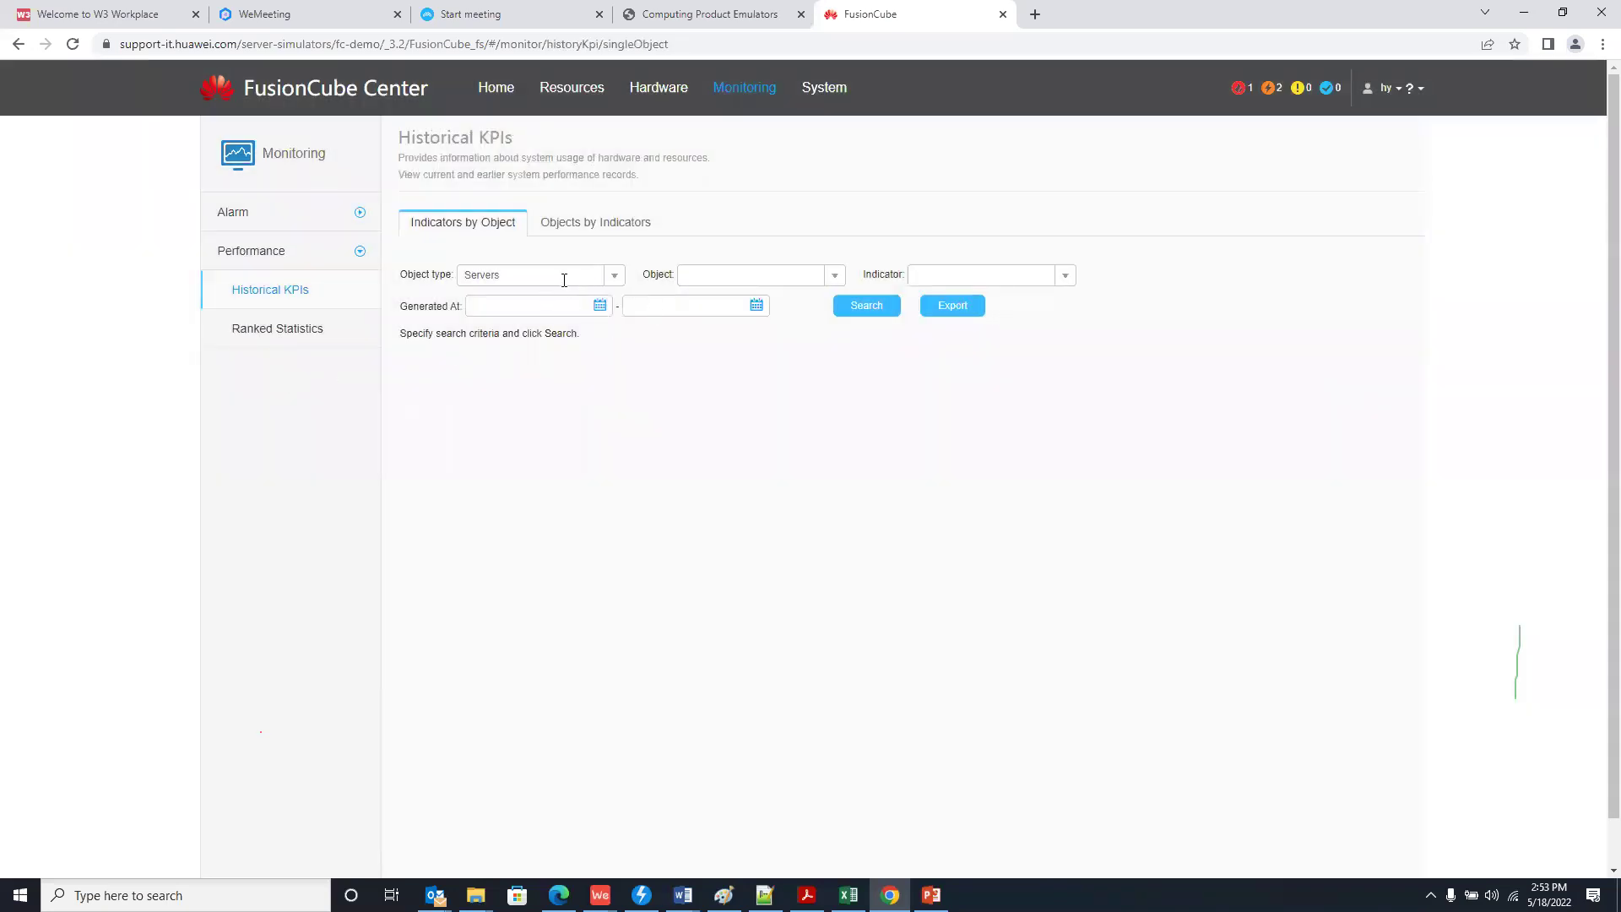
click(614, 276)
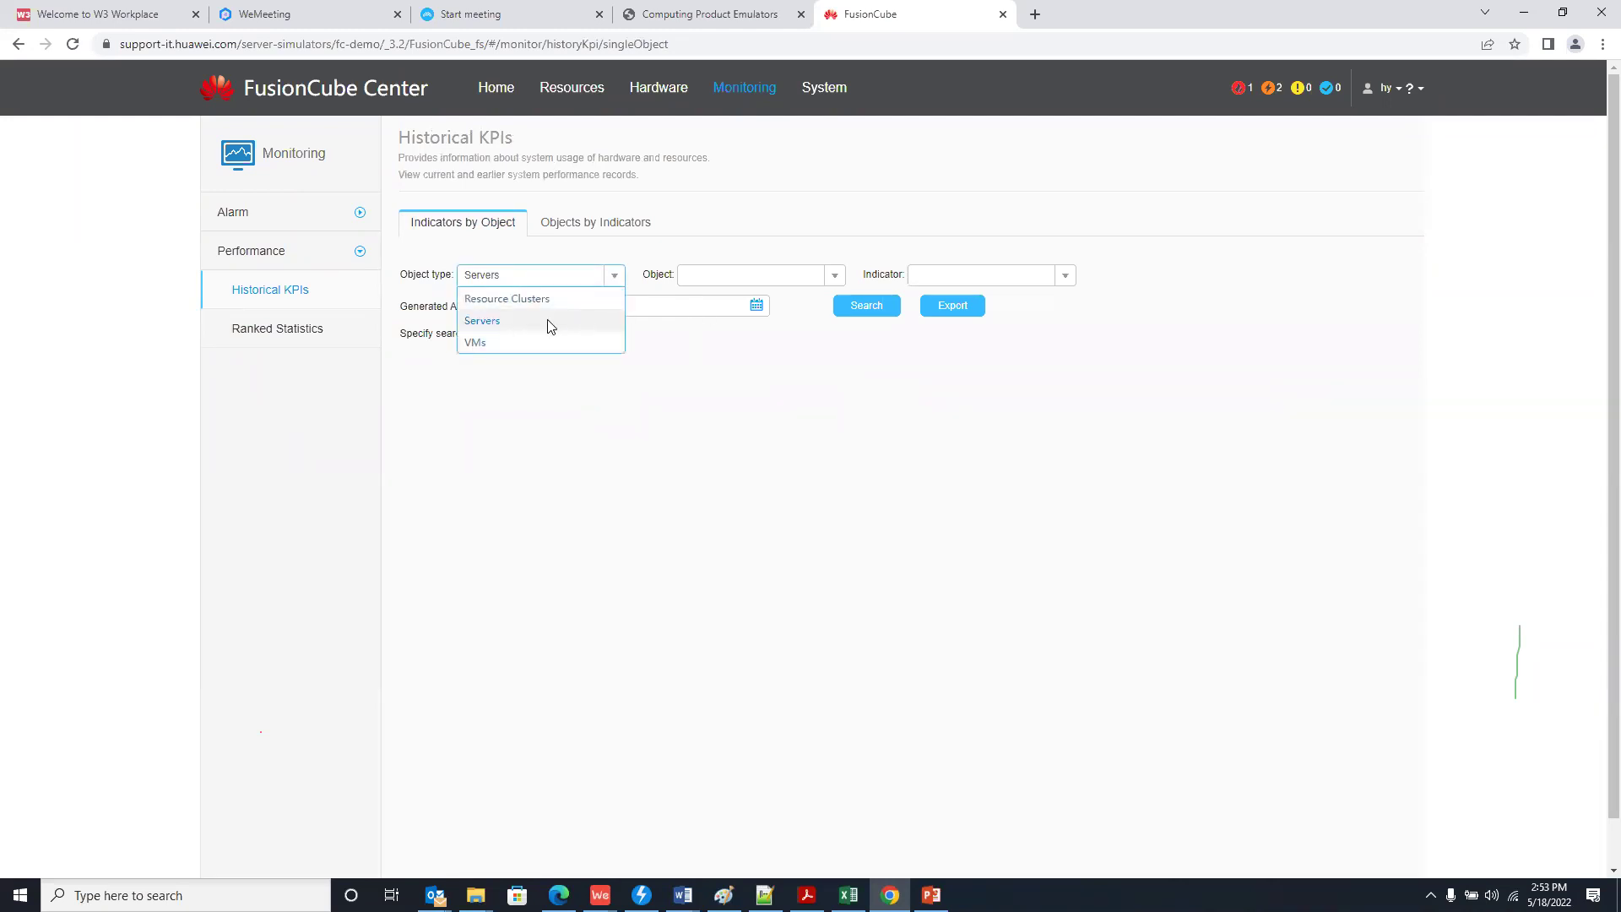
click(478, 343)
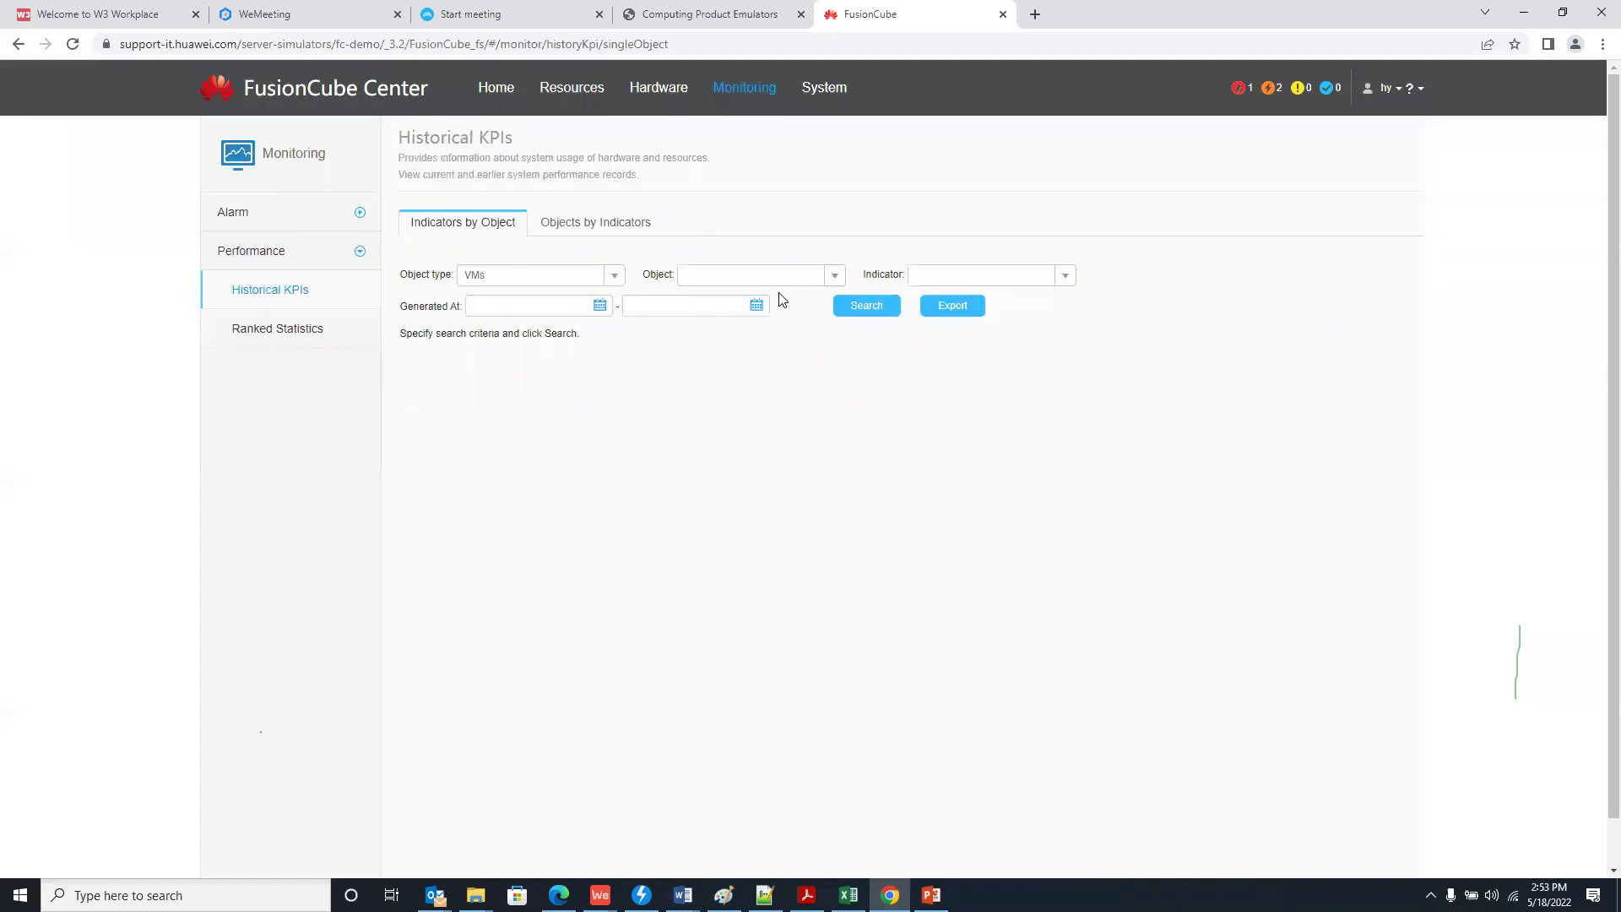
- Choose VRM02 as the object and select CPU usage and Memory usage as its indicators
click(779, 277)
click(735, 399)
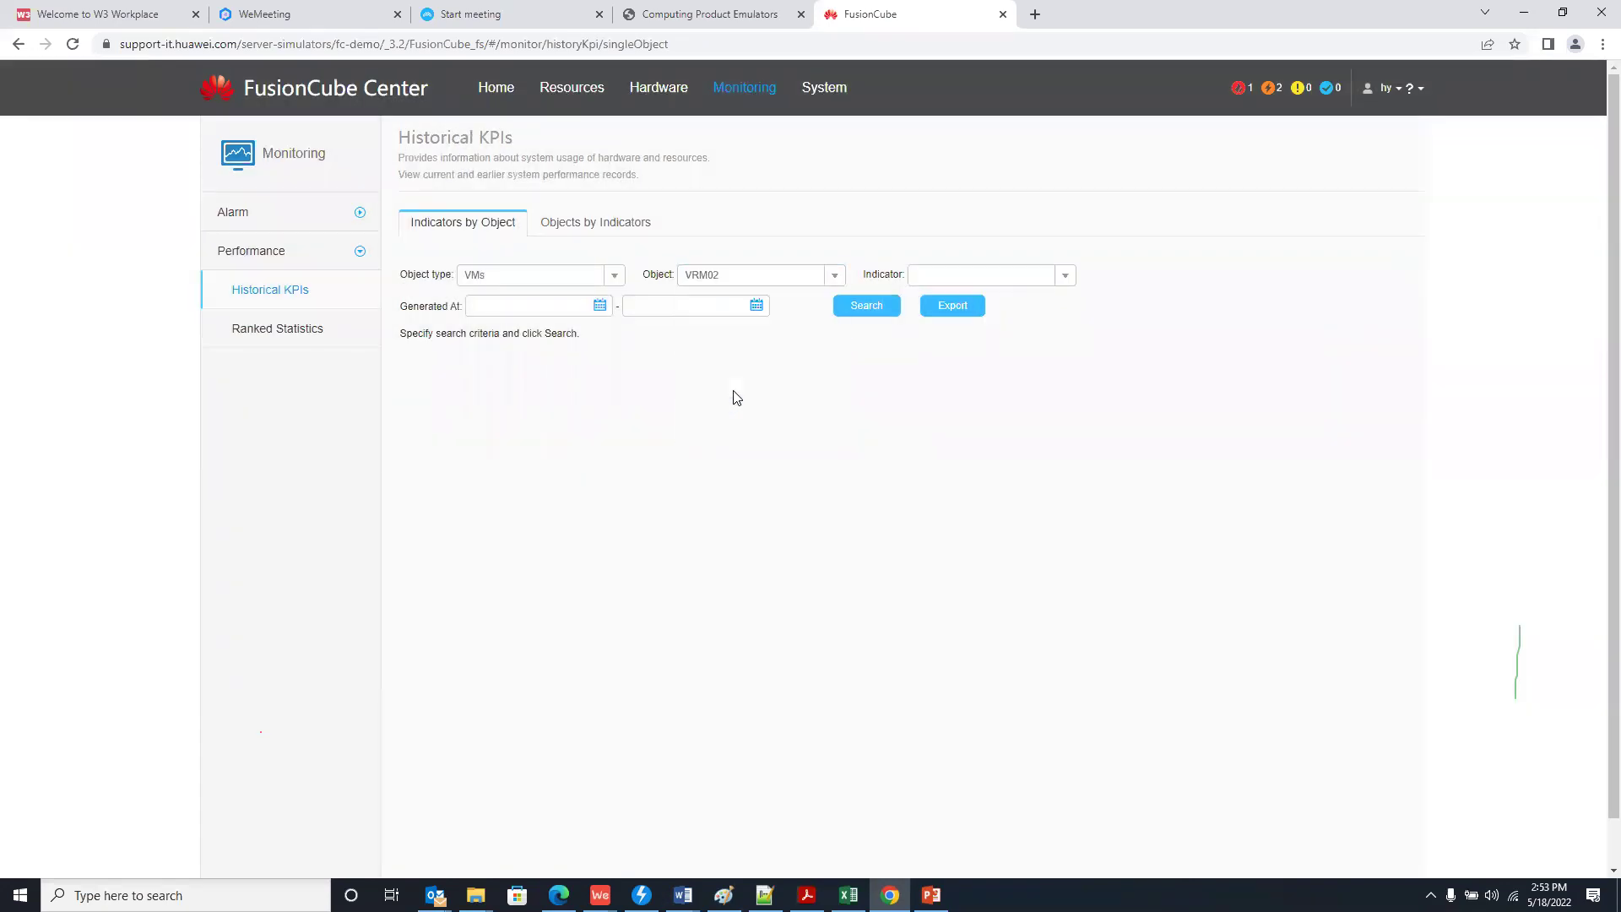
click(1066, 277)
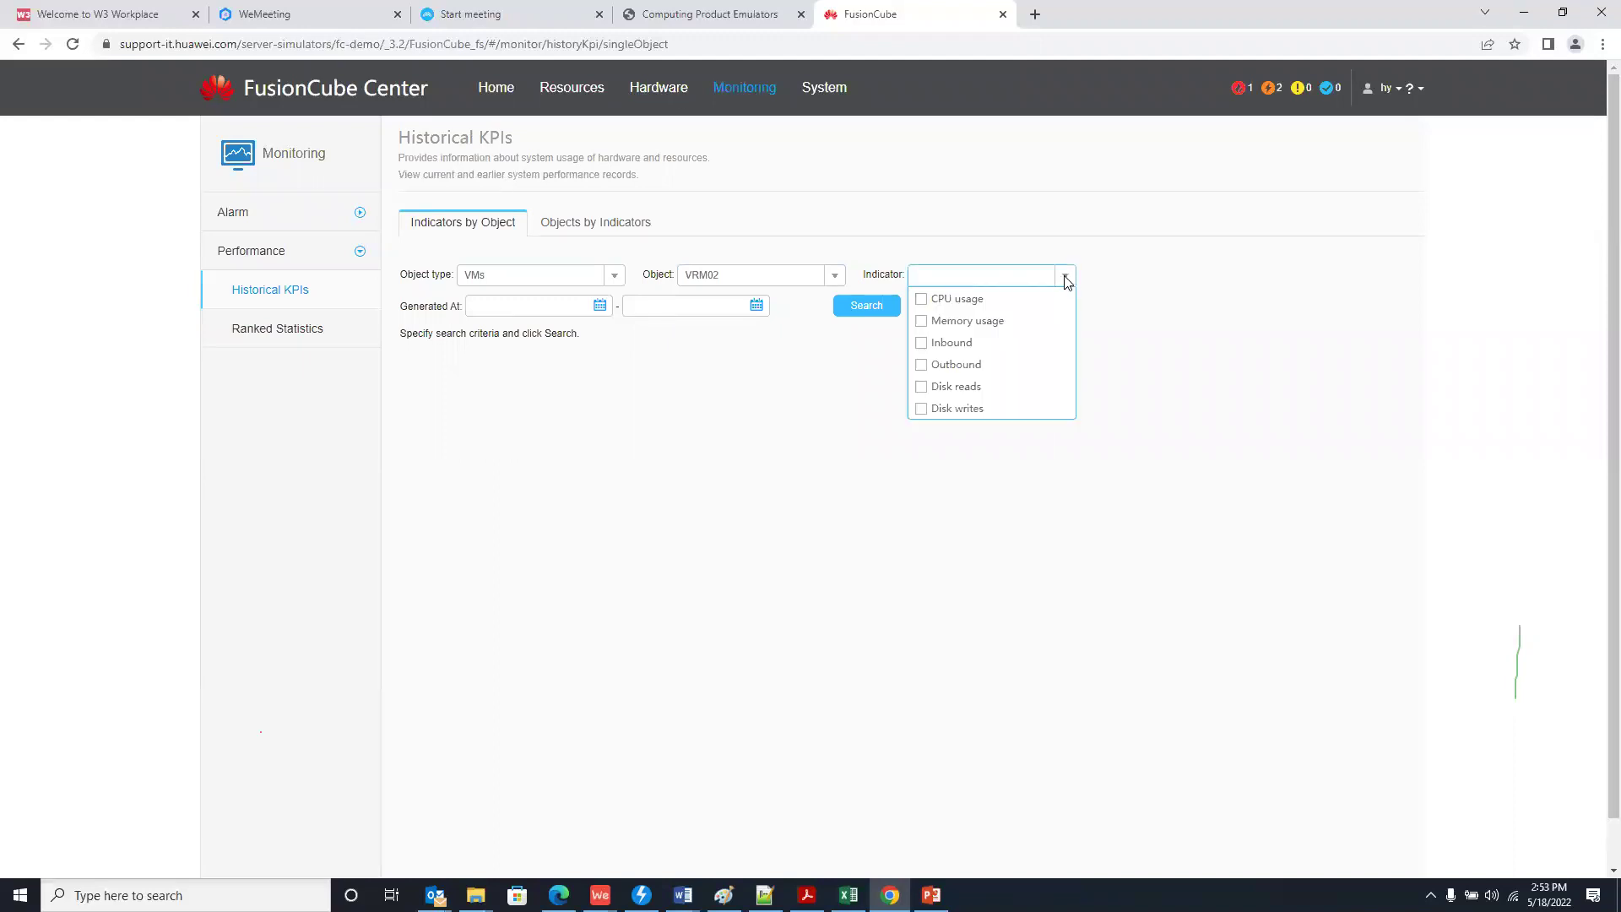
click(947, 305)
click(954, 321)
click(866, 306)
click(824, 522)
click(598, 305)
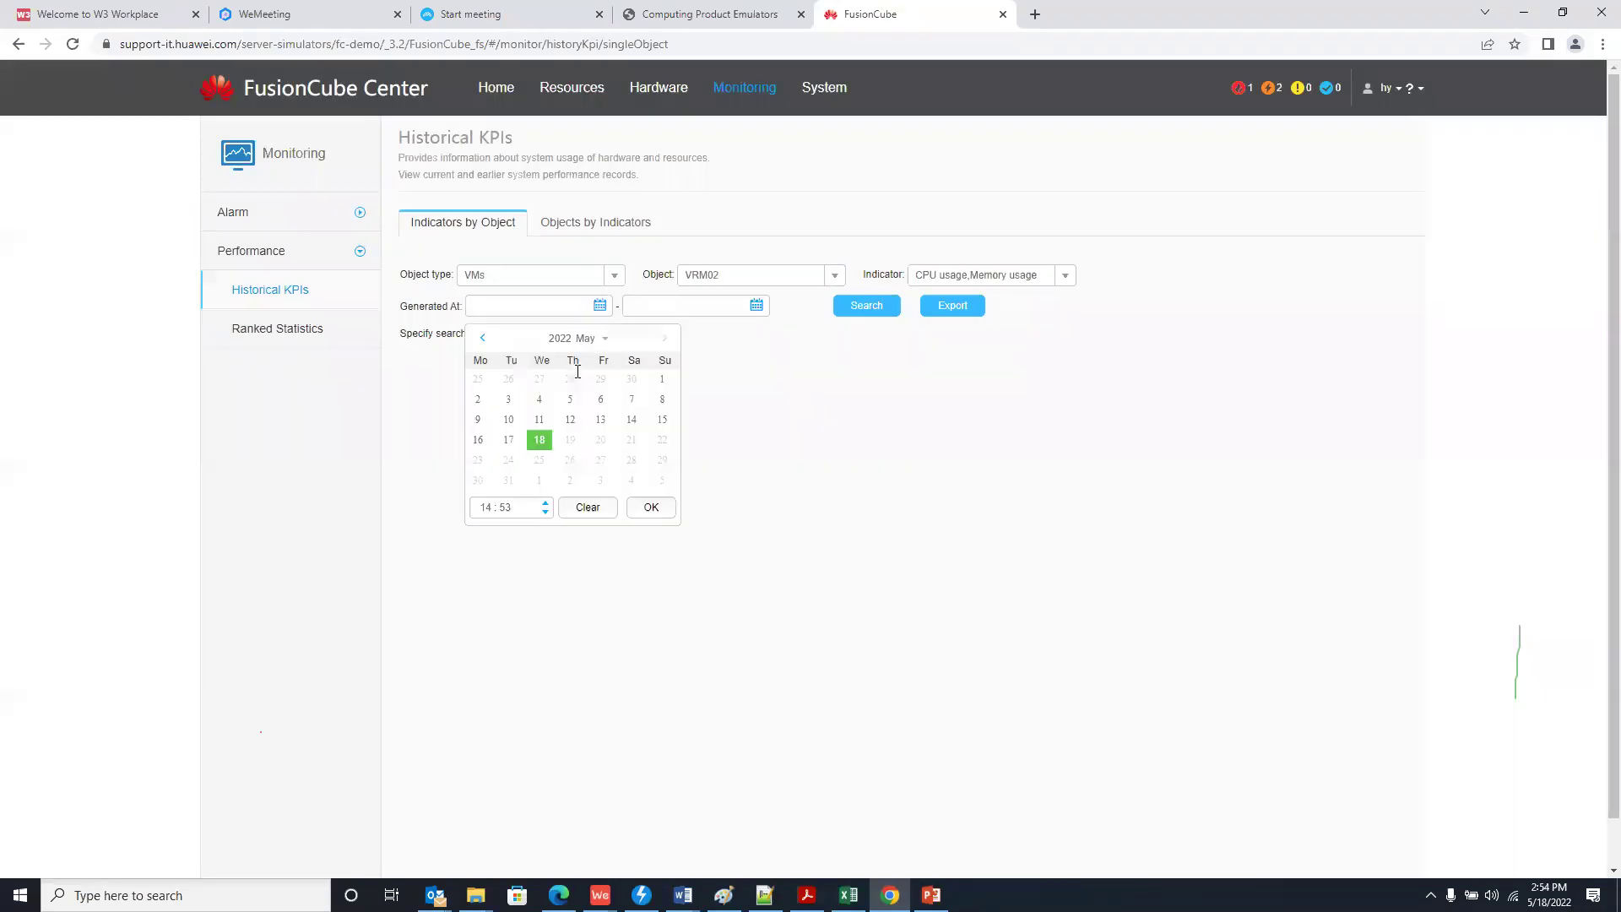
click(570, 420)
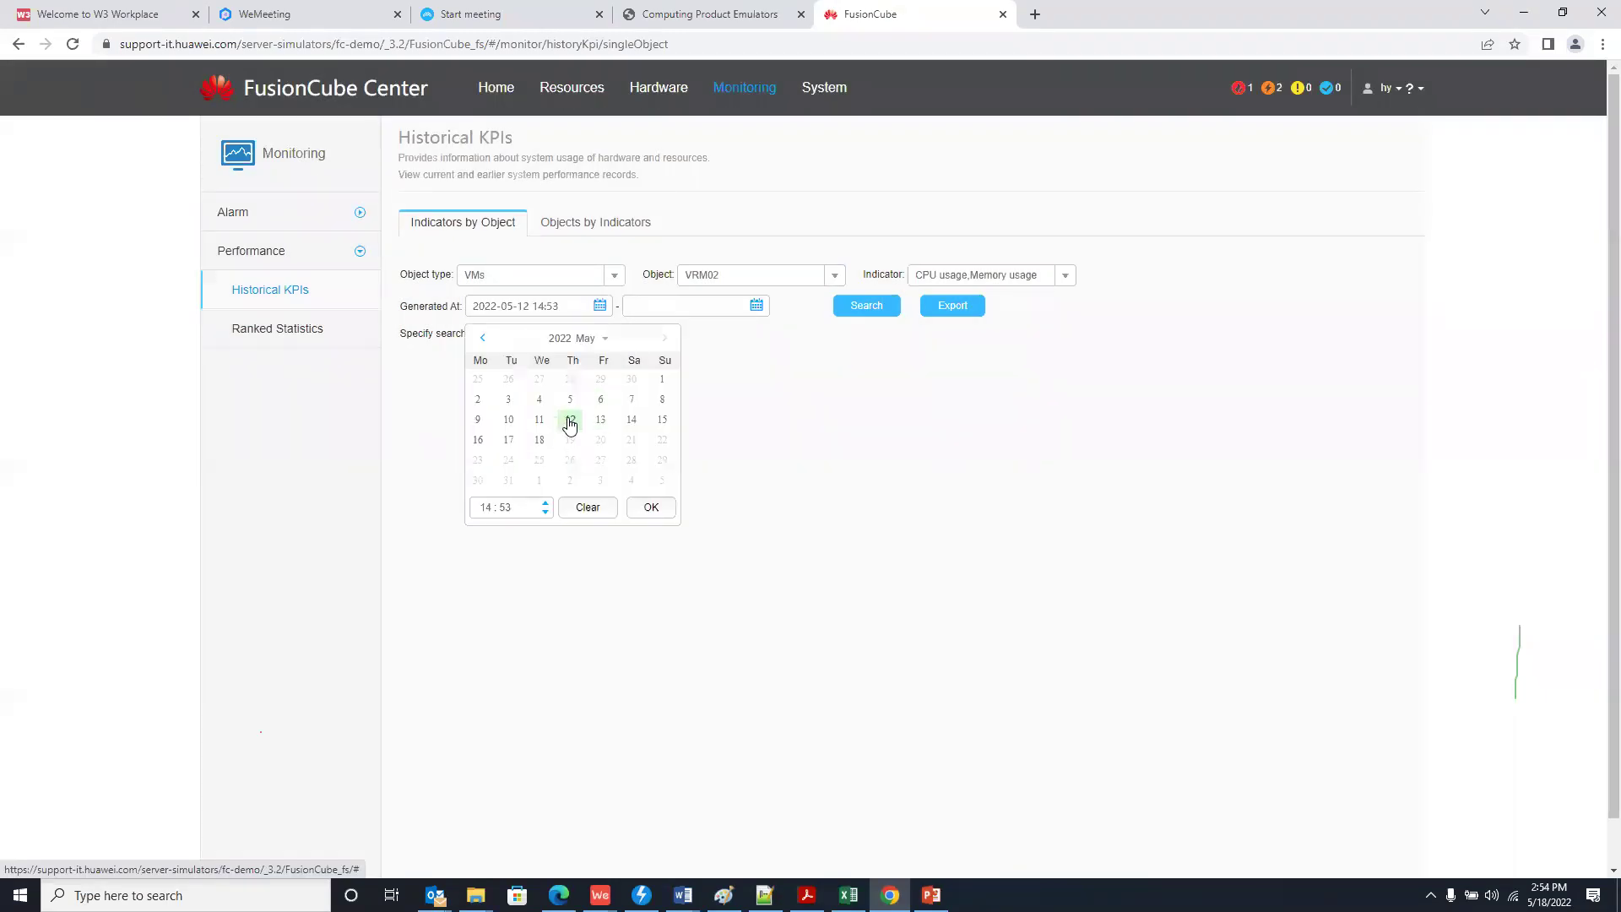
click(650, 508)
click(756, 305)
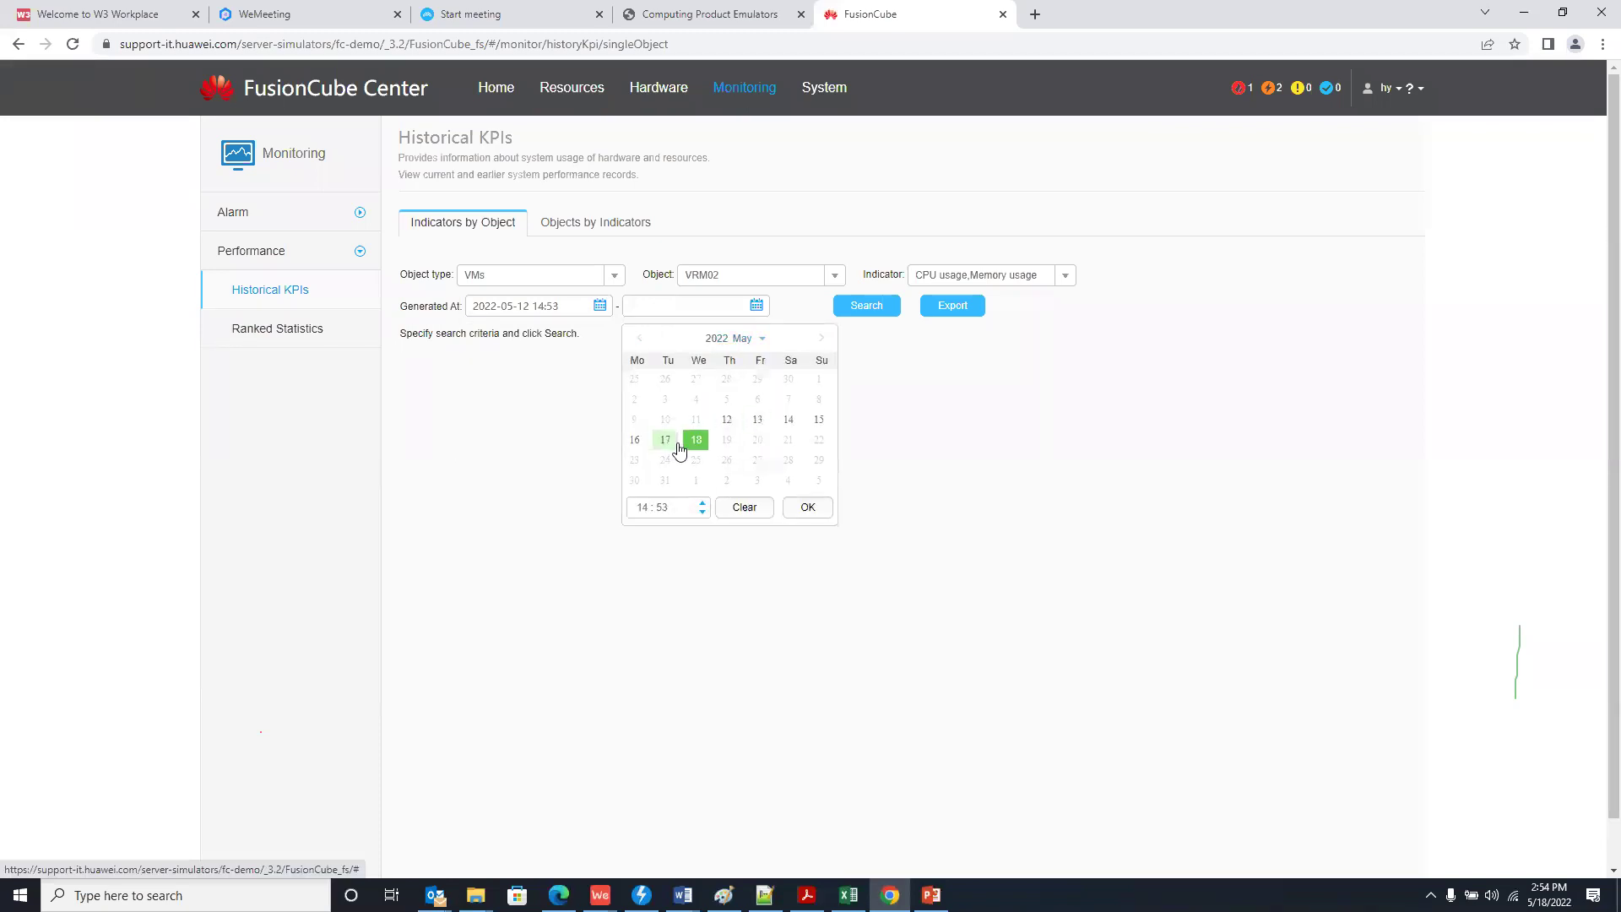
click(673, 439)
click(805, 506)
click(867, 306)
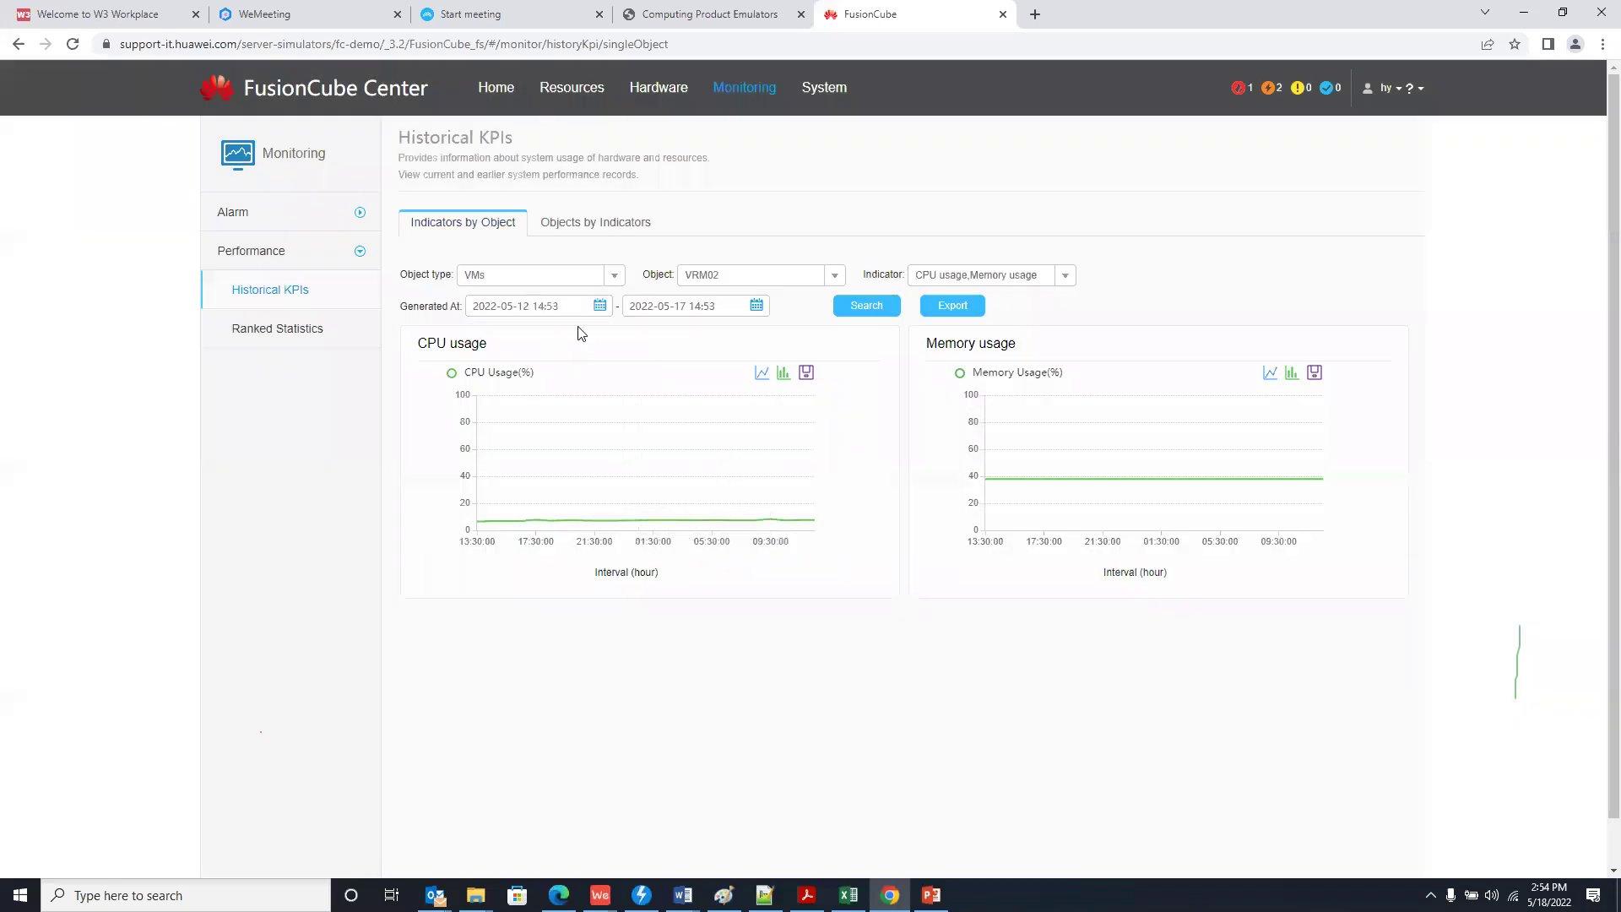
- Search the CPU usage and Memory usage KPIs for the ManagementCluster object under the Resource Clusters object type
click(615, 275)
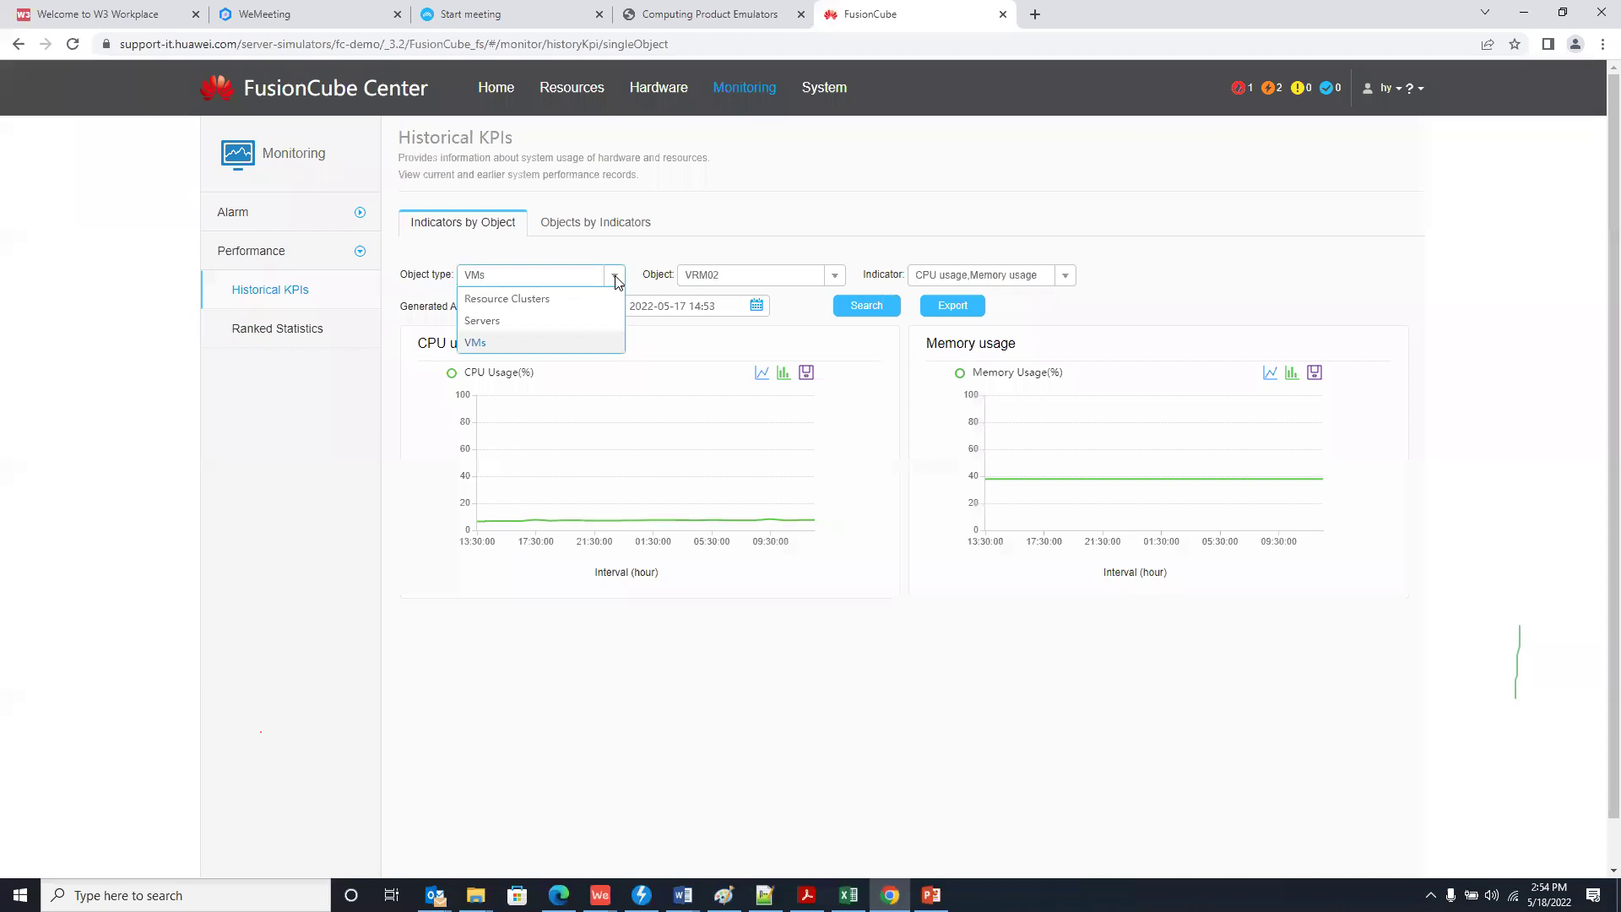
click(510, 301)
click(833, 278)
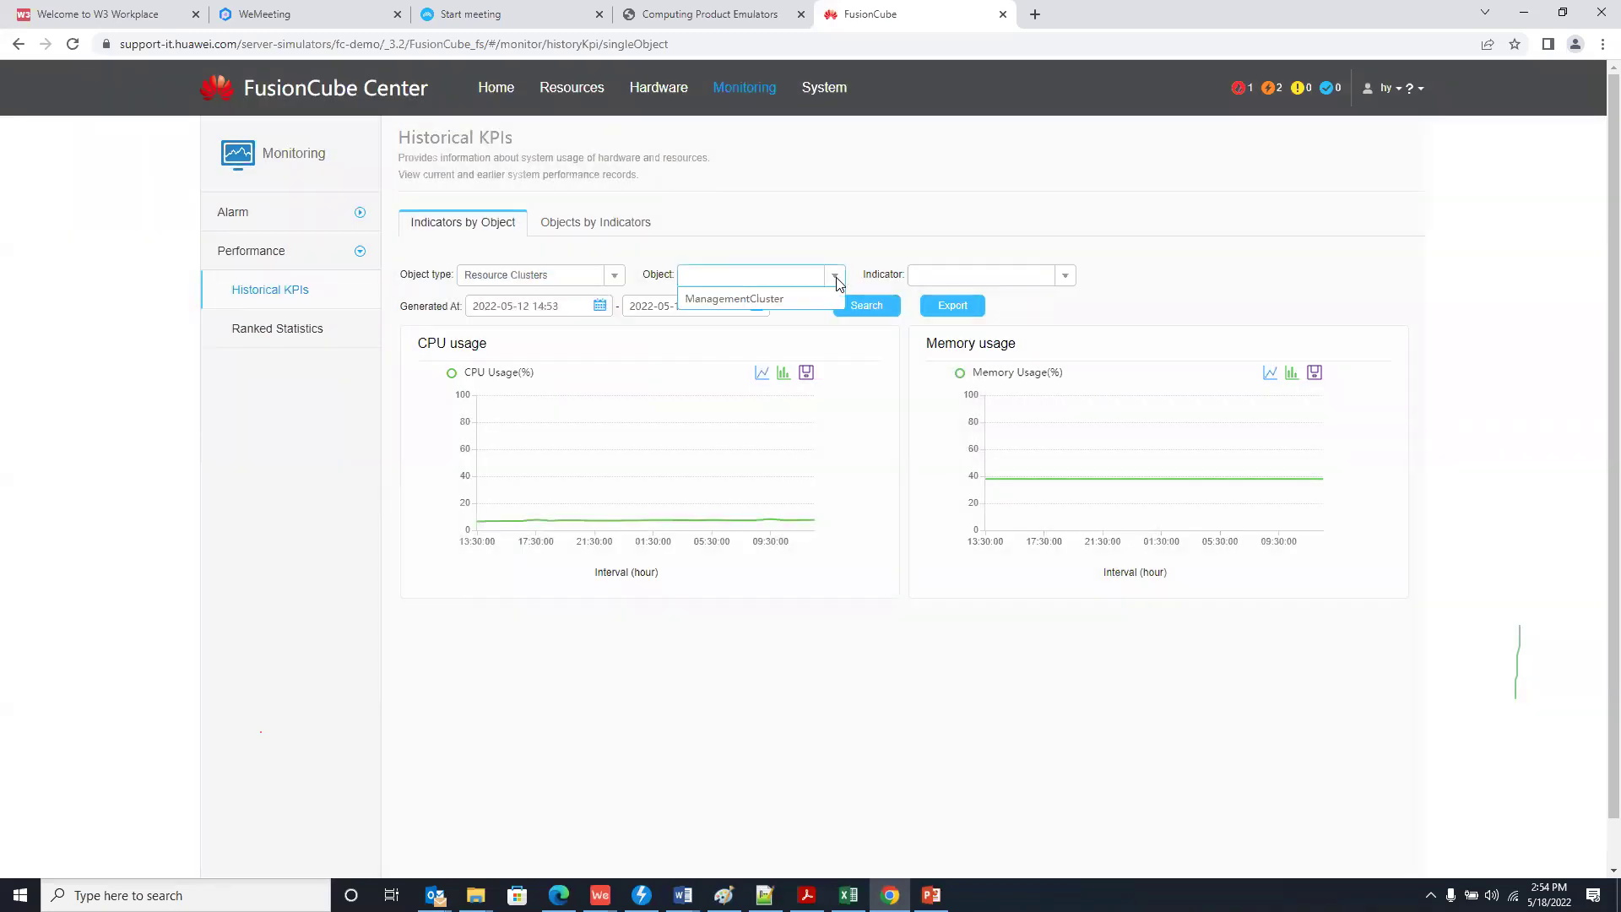
click(771, 302)
click(1065, 277)
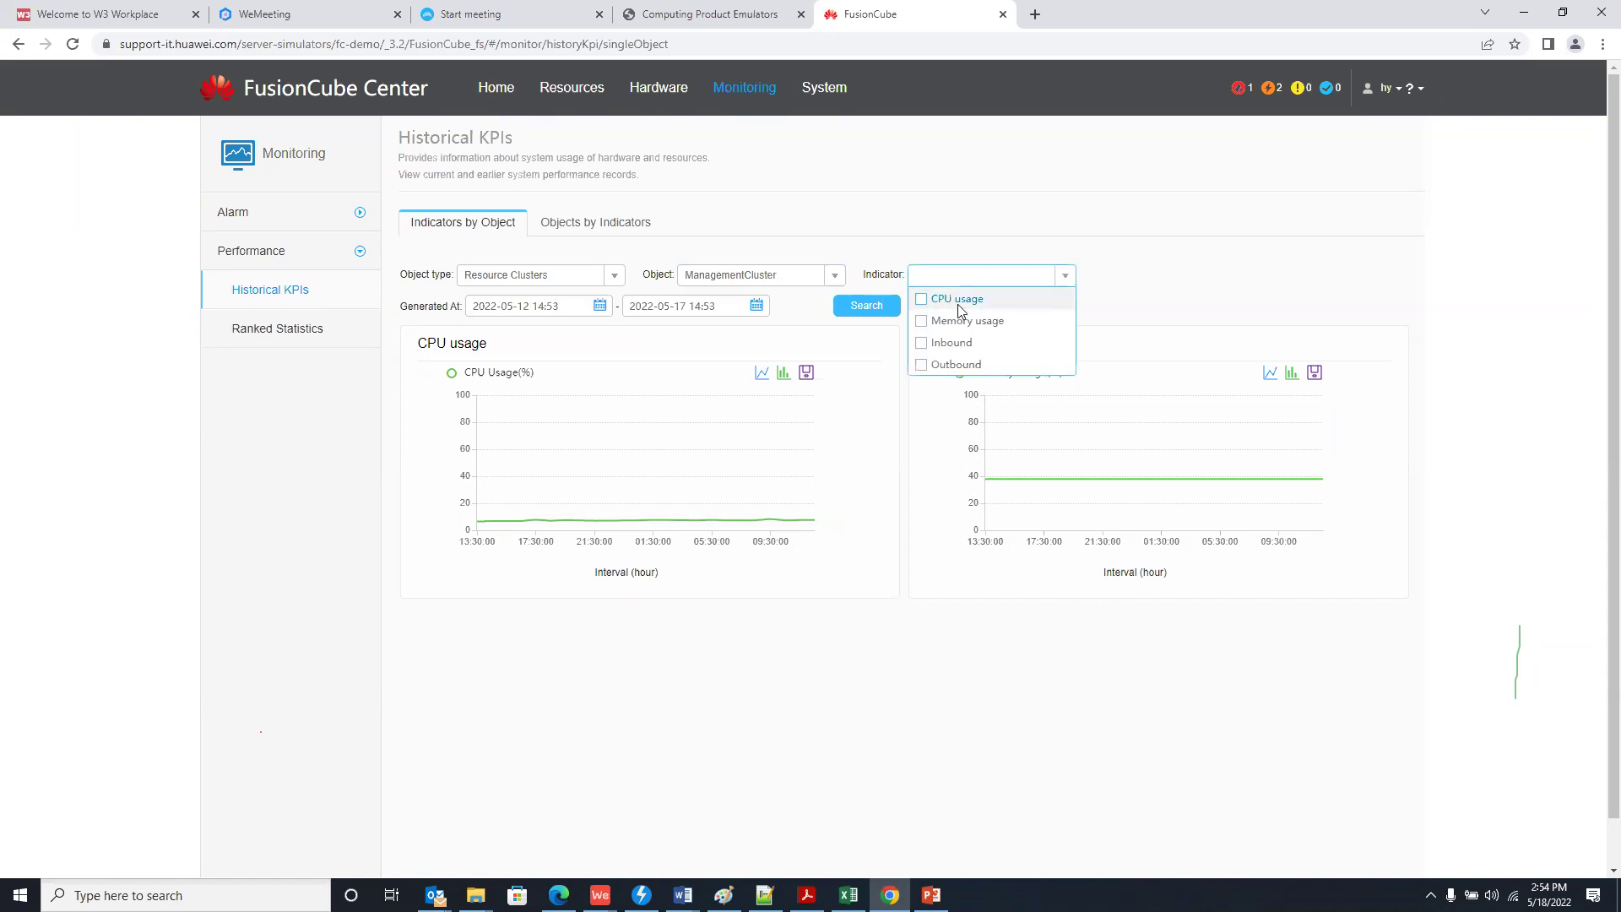
click(923, 299)
click(922, 321)
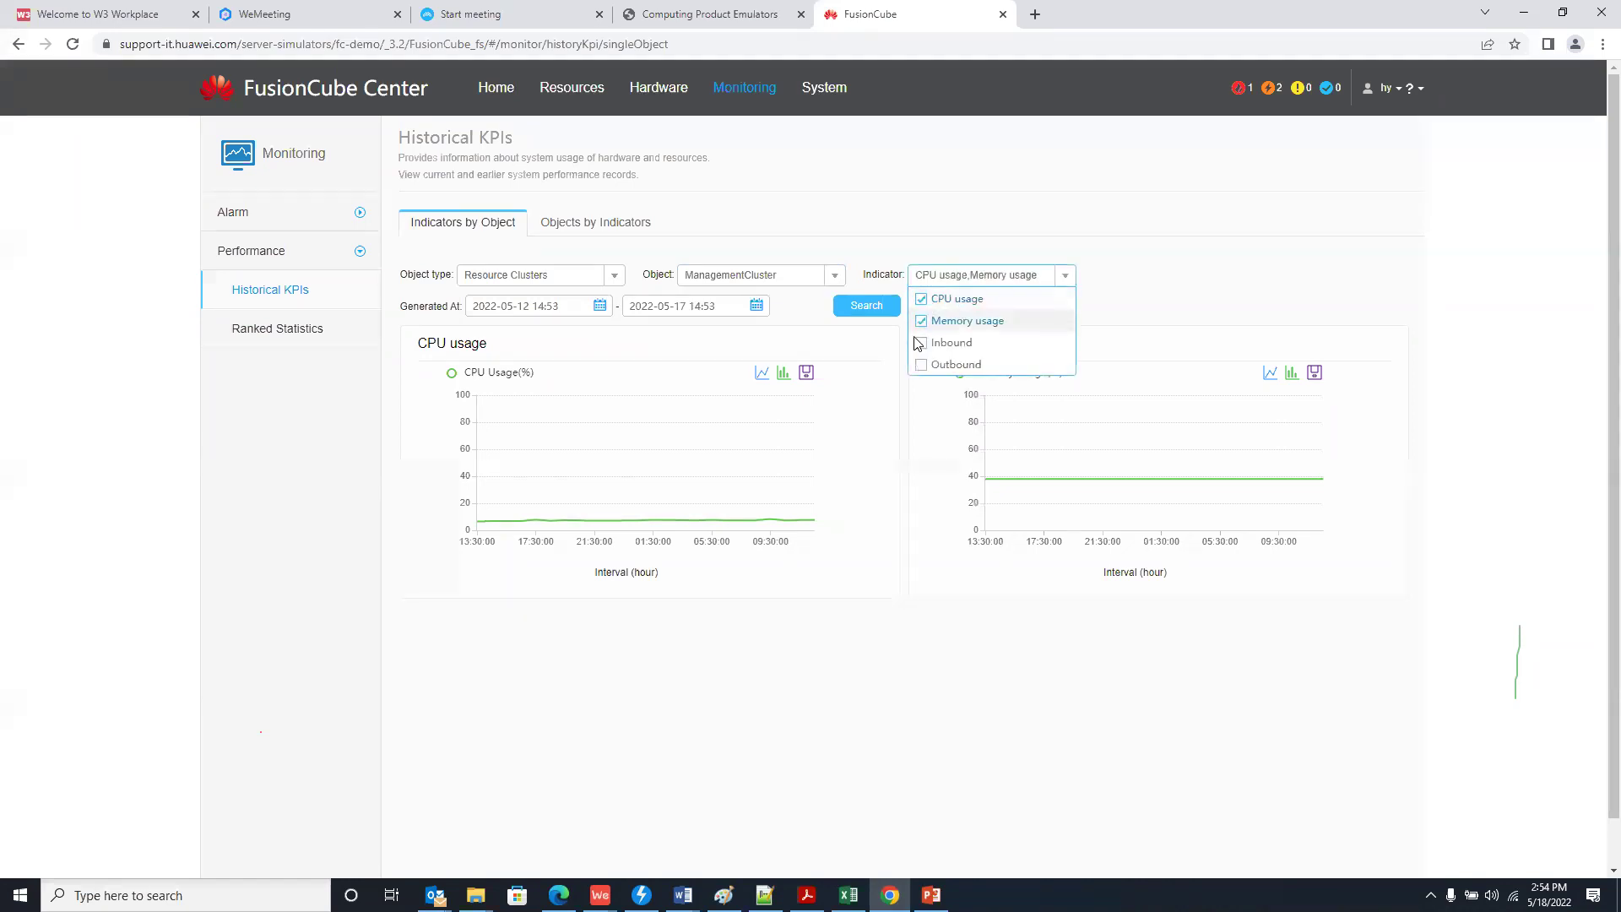
click(866, 308)
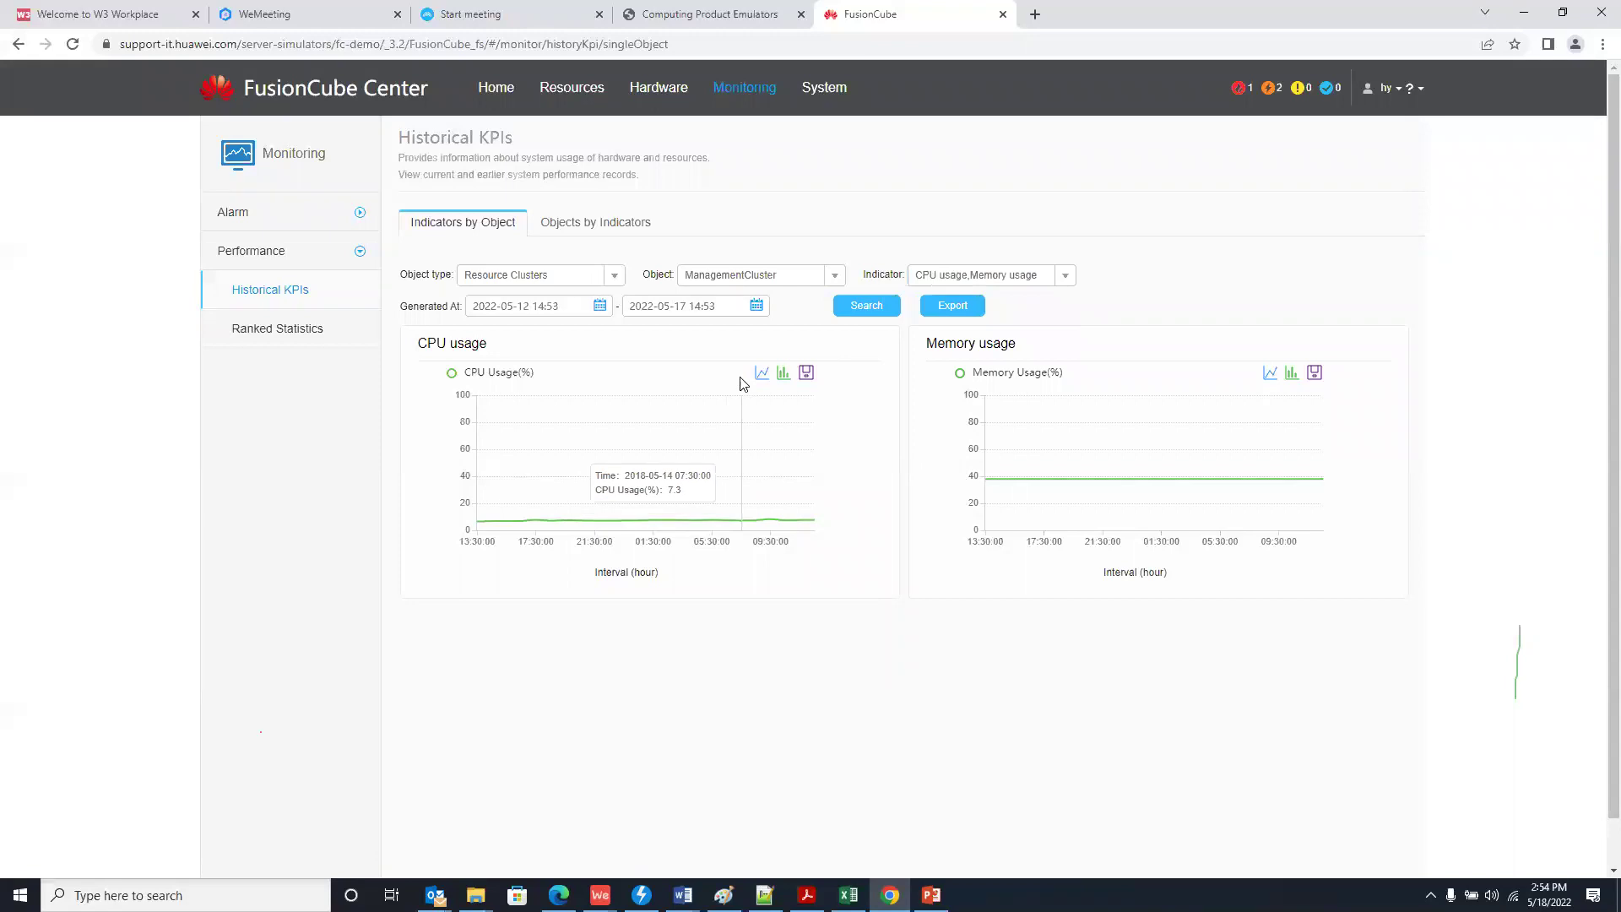
- View the system configuration information and the system capacity expansion page under system maintenance
mouse_move(836, 93)
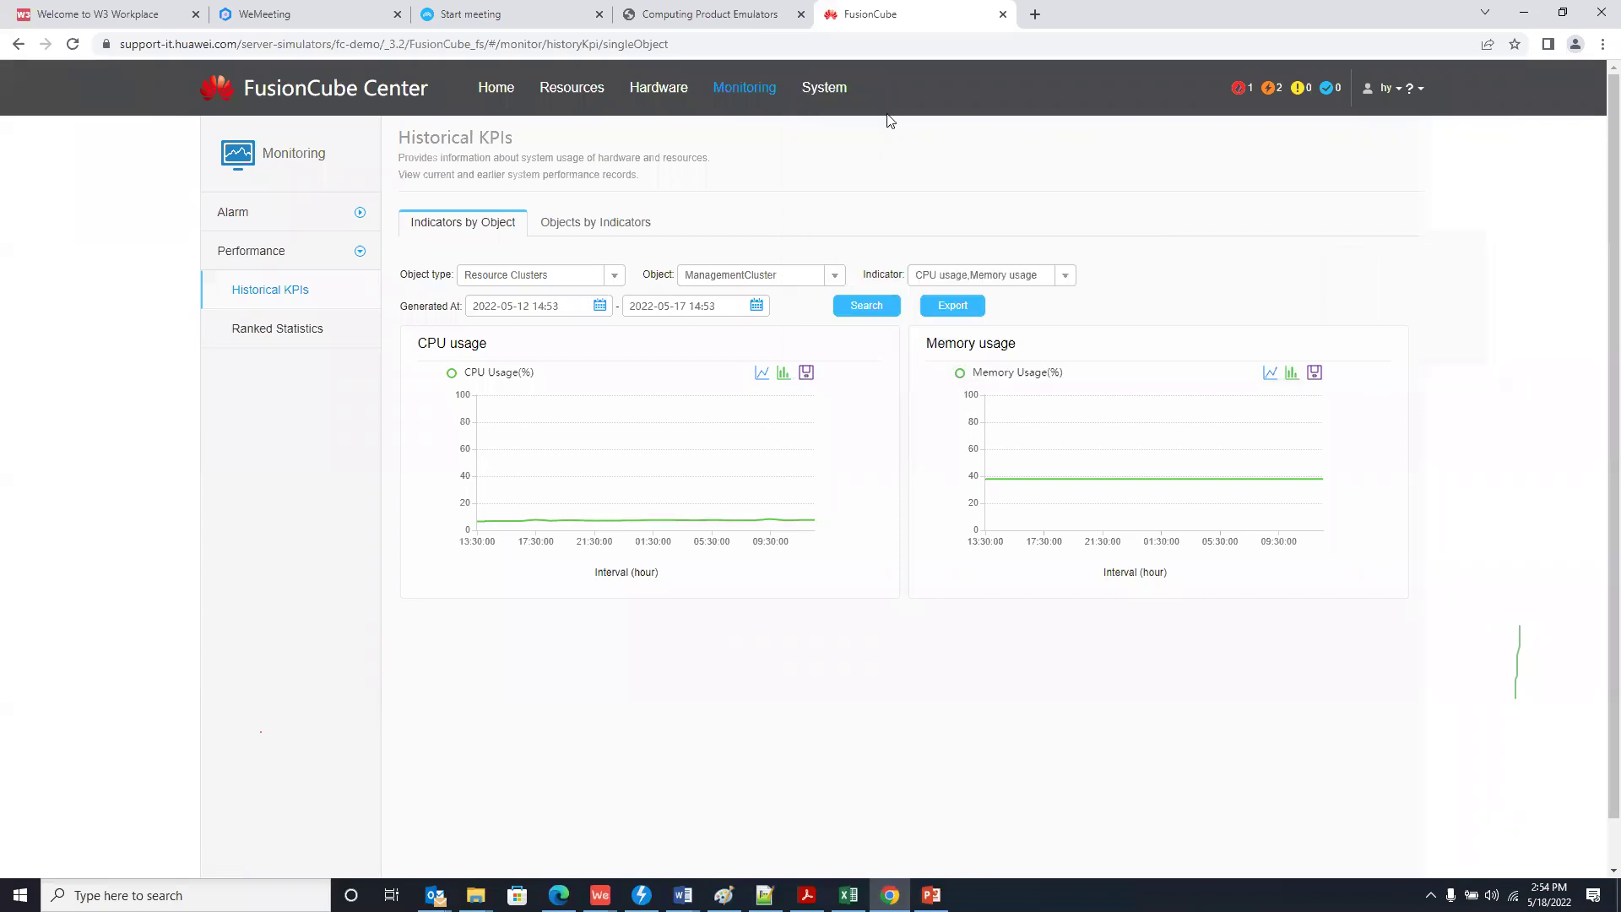
click(824, 94)
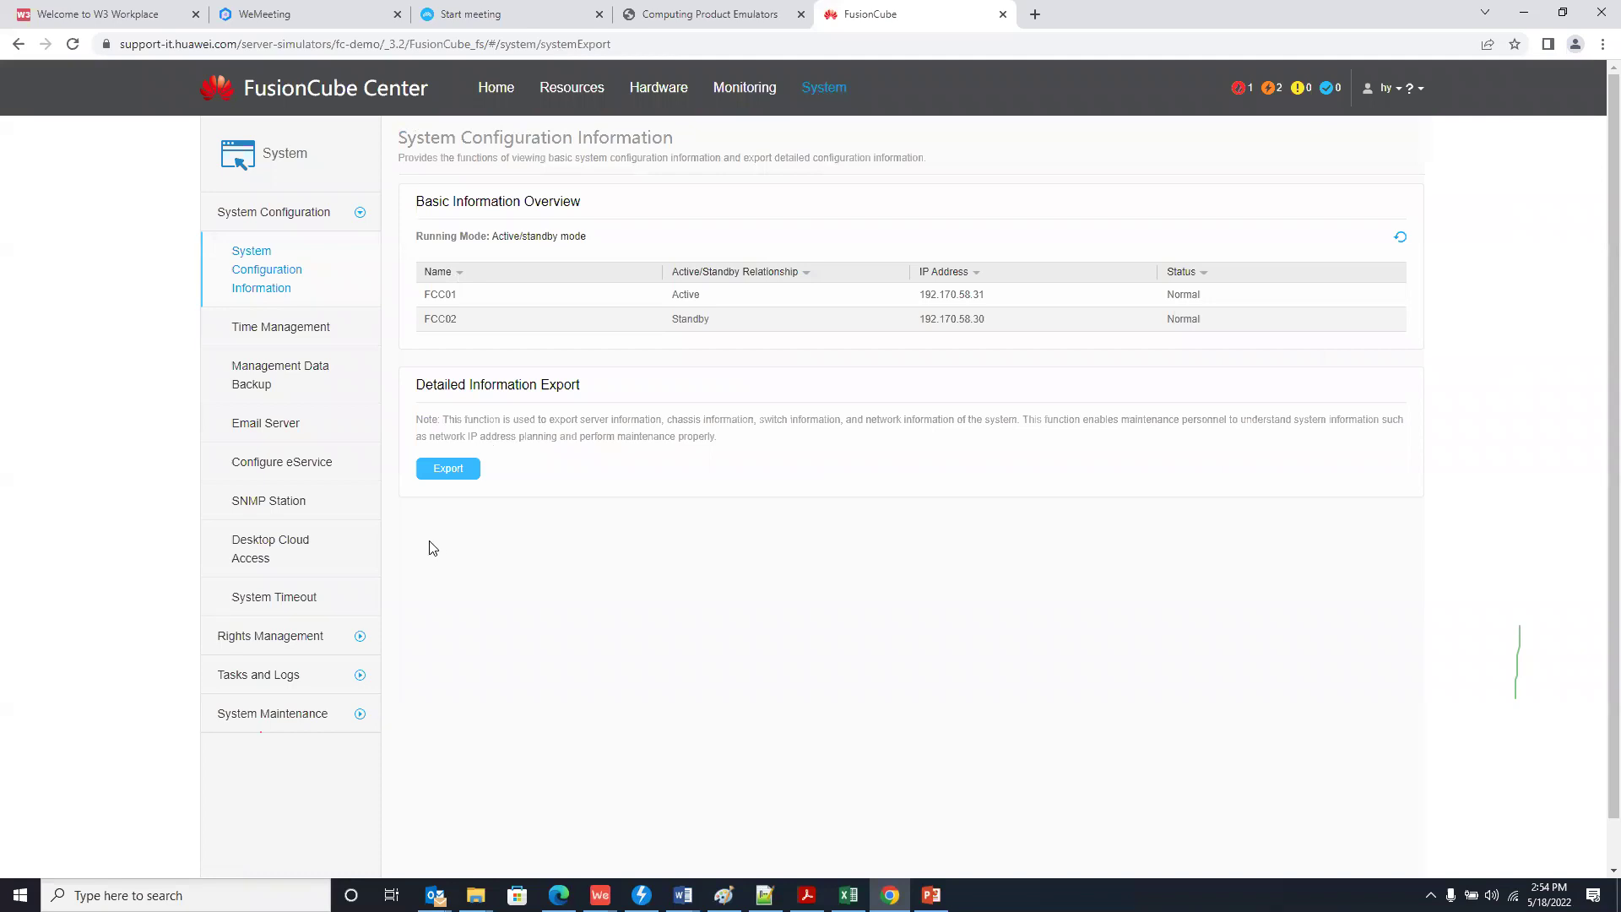
scroll(414, 549, down, 1)
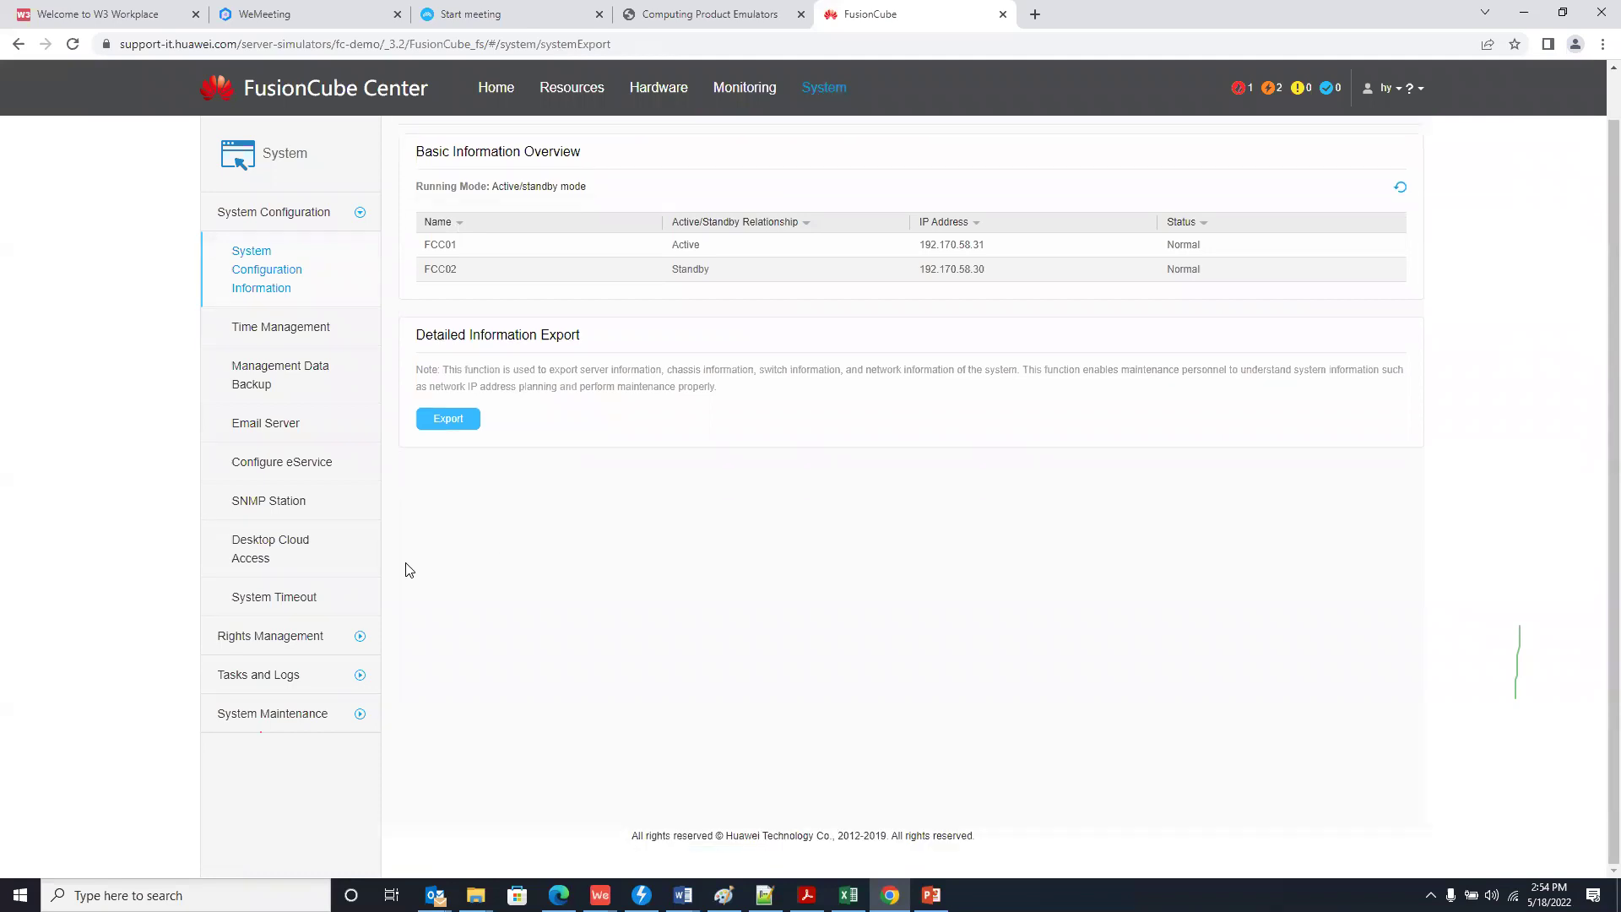
click(339, 726)
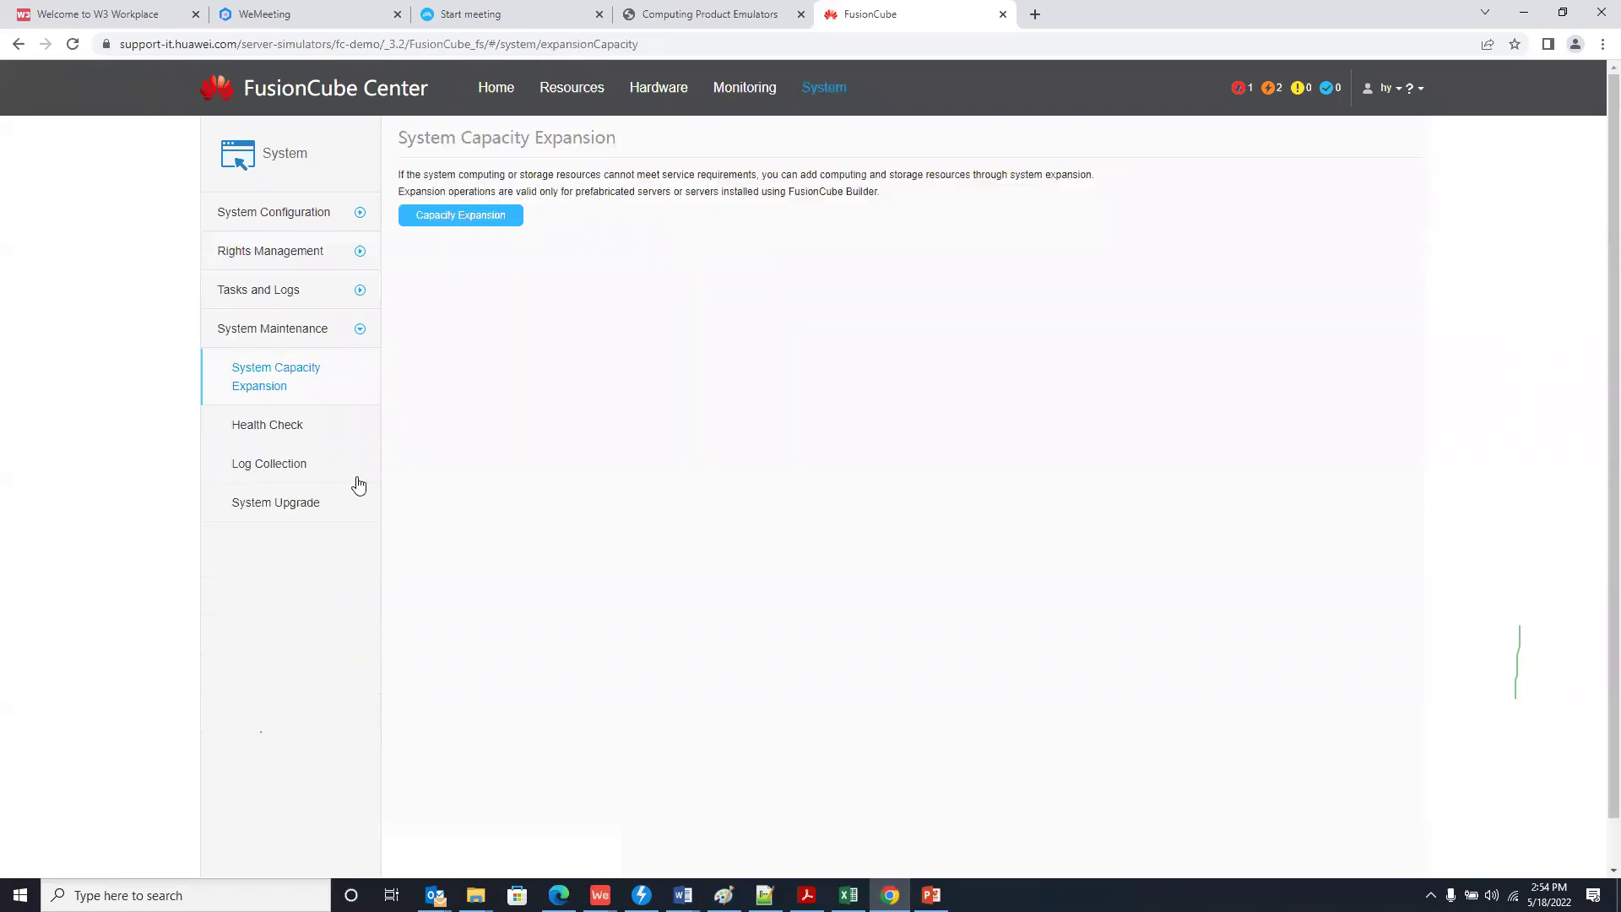
- Run a system health check on all listed nodes and open the check results
click(268, 429)
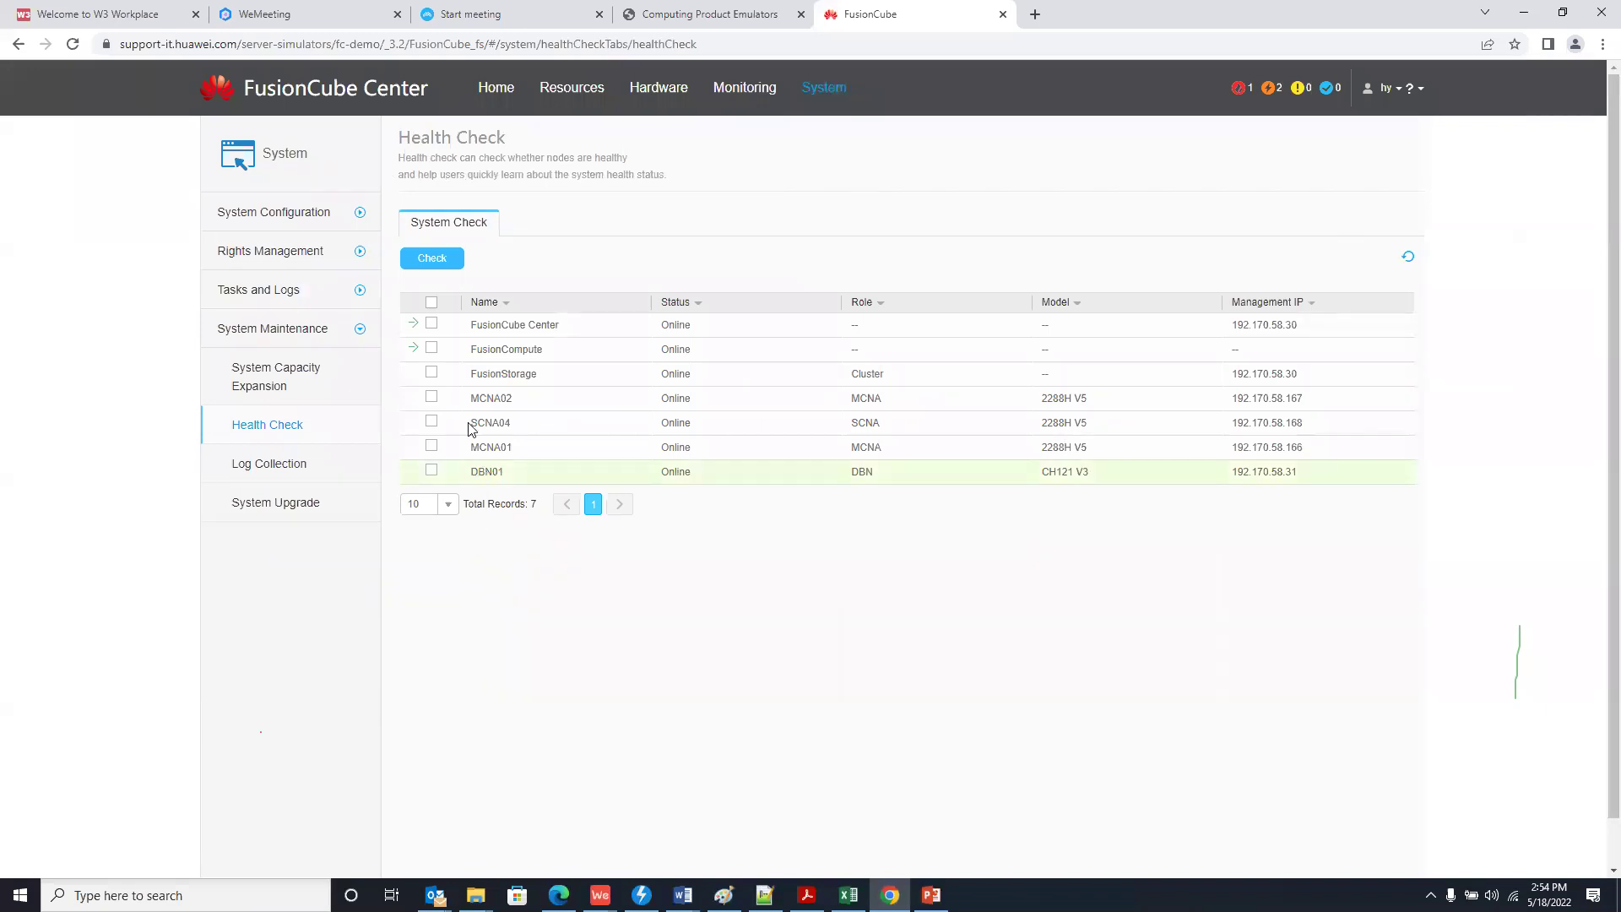
click(431, 302)
drag(484, 373, 536, 354)
double_click(530, 355)
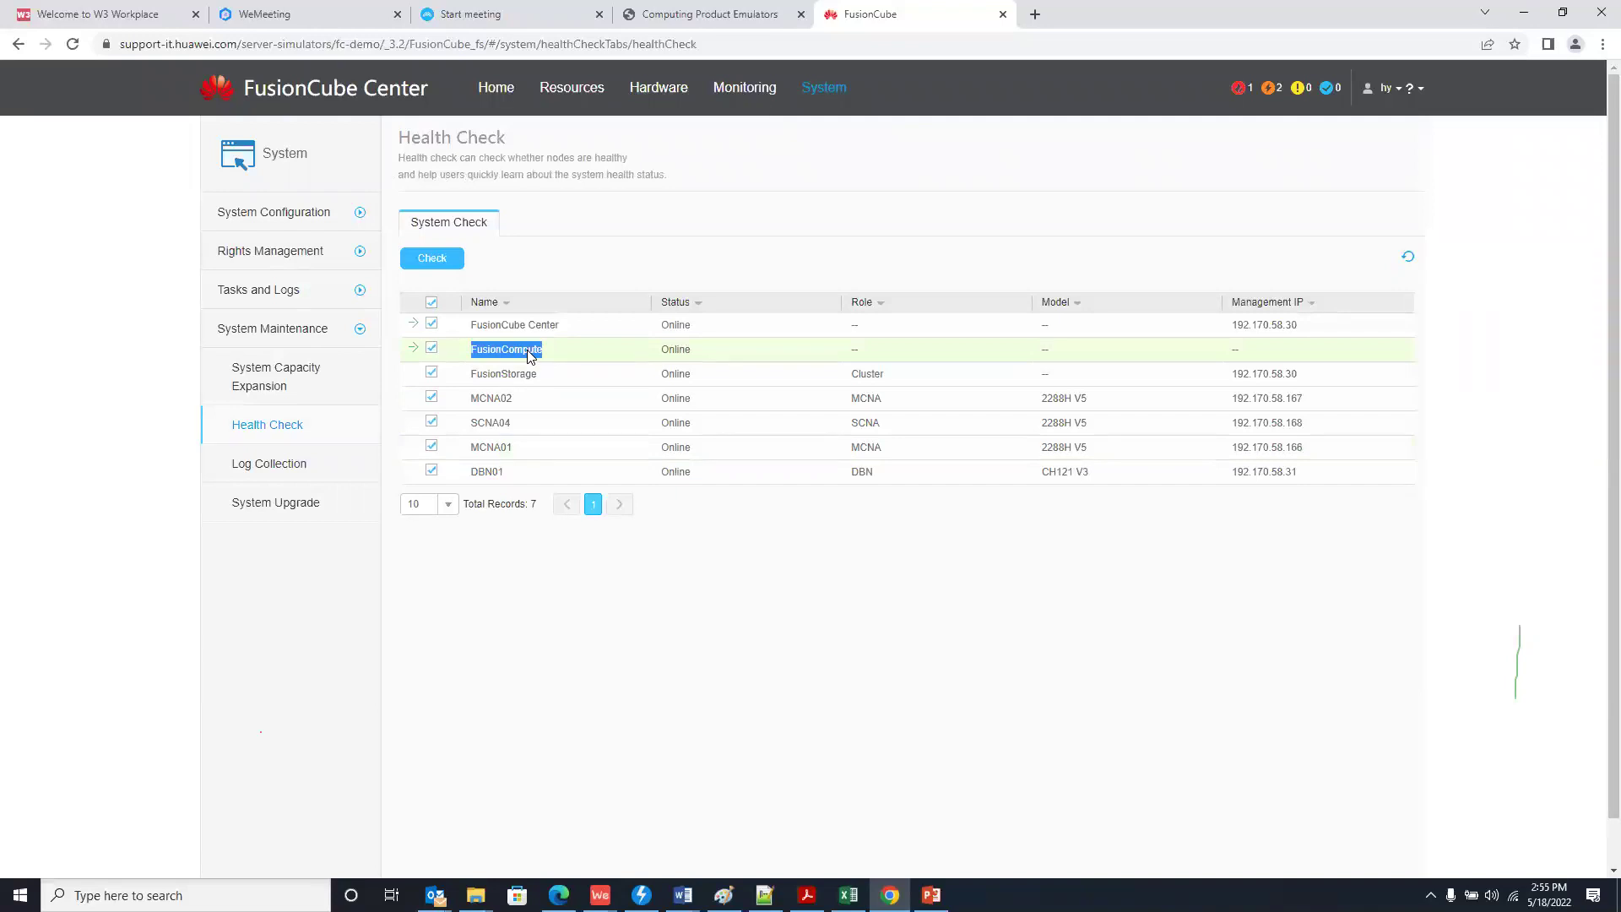
click(528, 327)
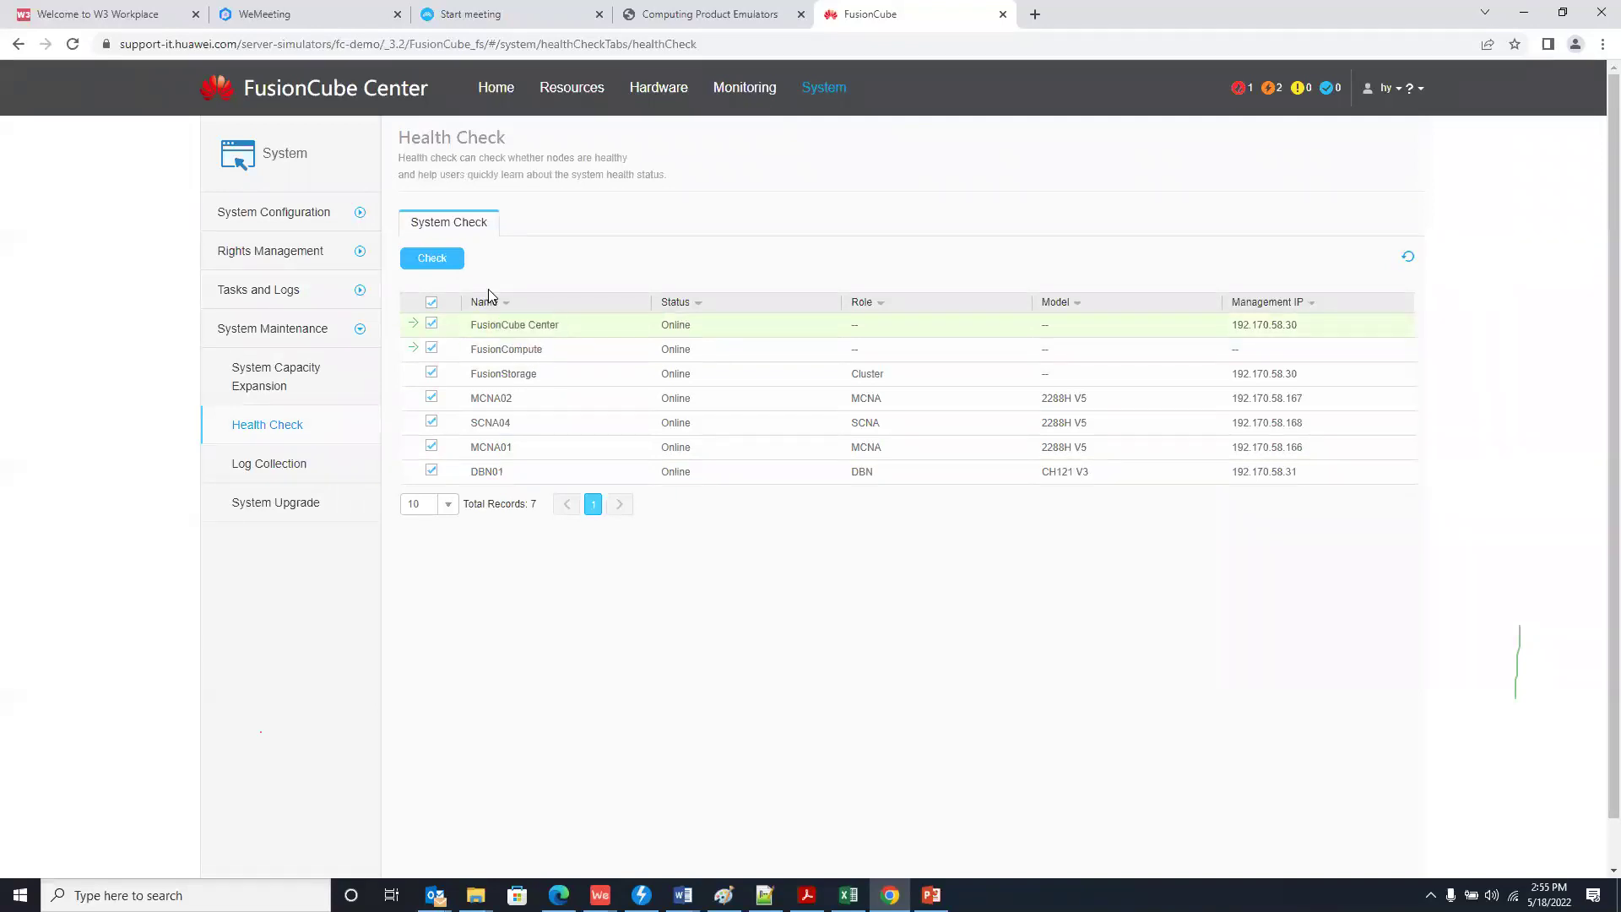
click(453, 267)
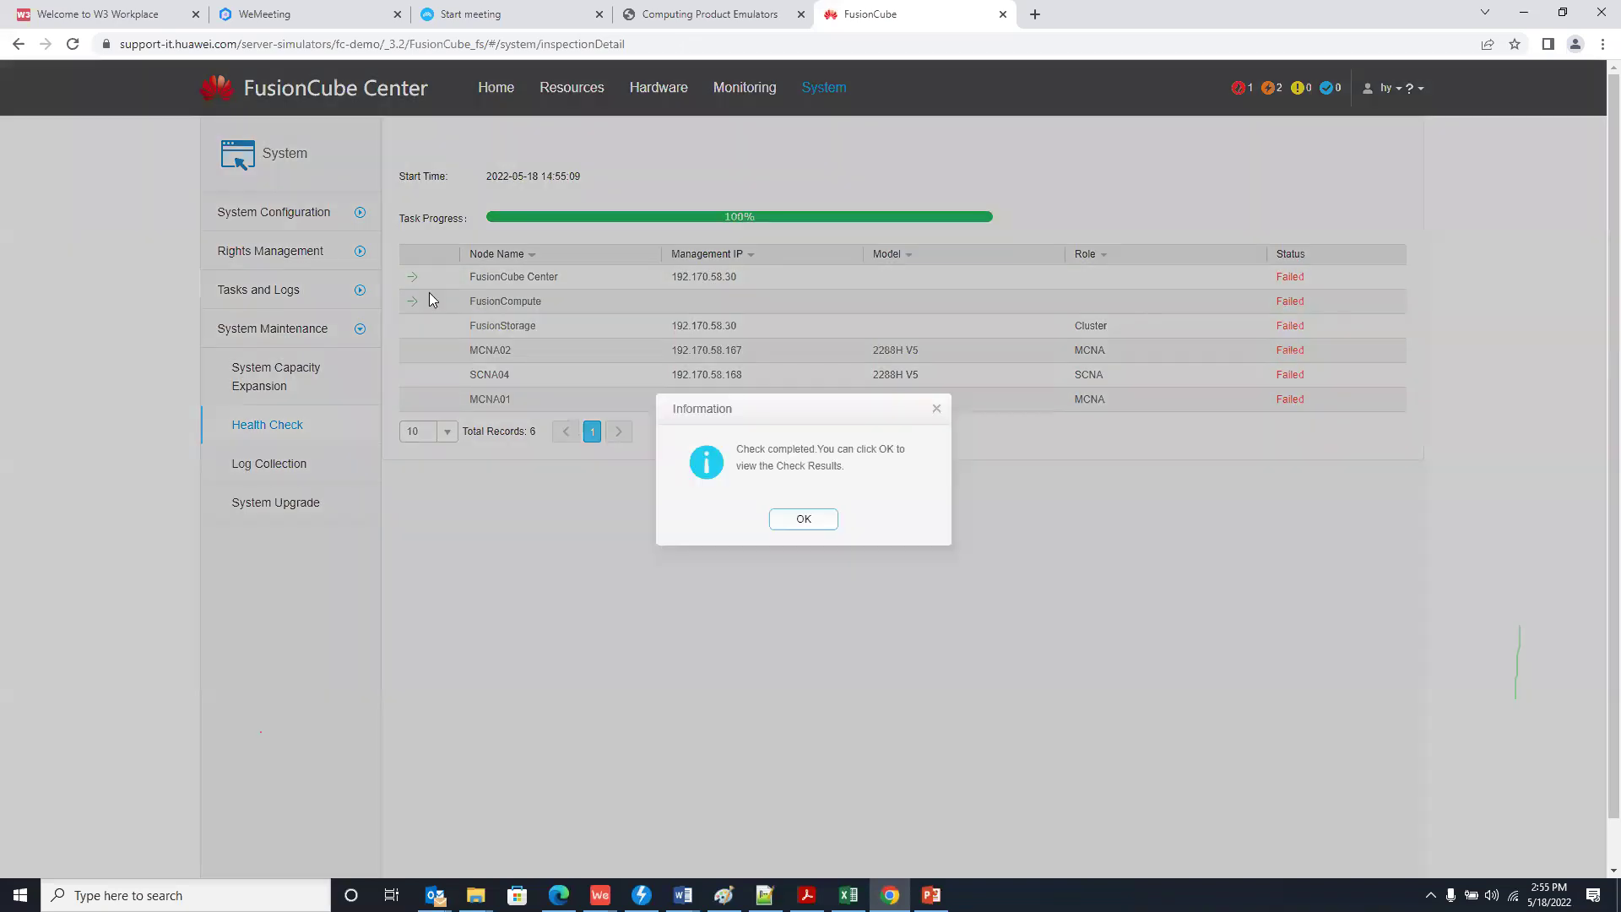
key(Return)
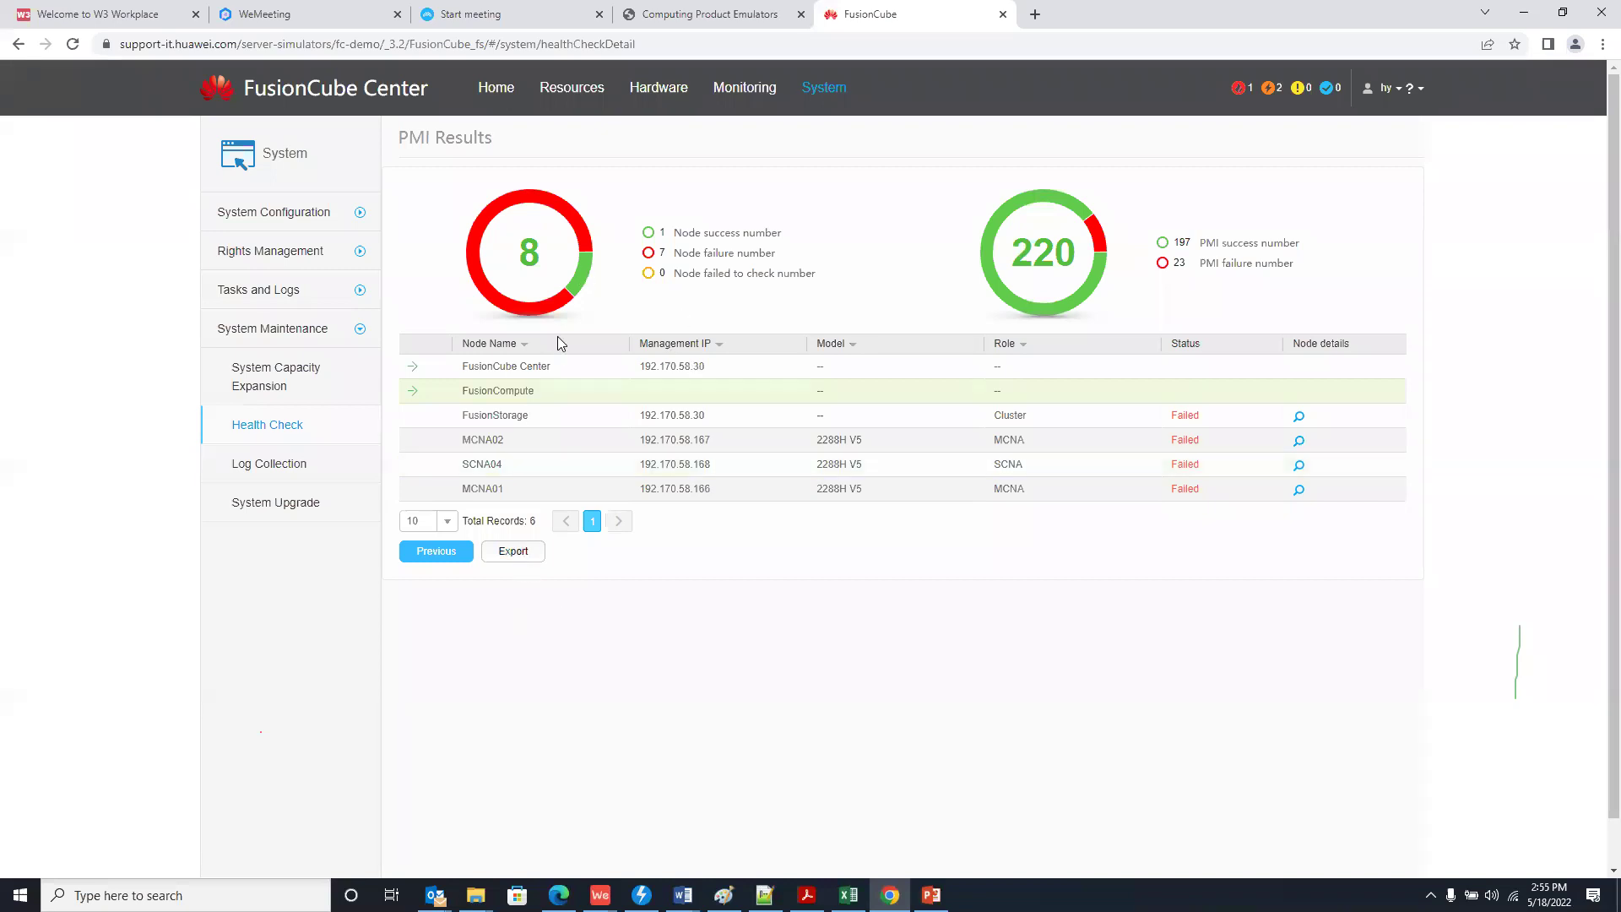
- Expand FusionCube Center in the health check results and examine the FCC01 node details, including the critical or major alarm check
click(414, 369)
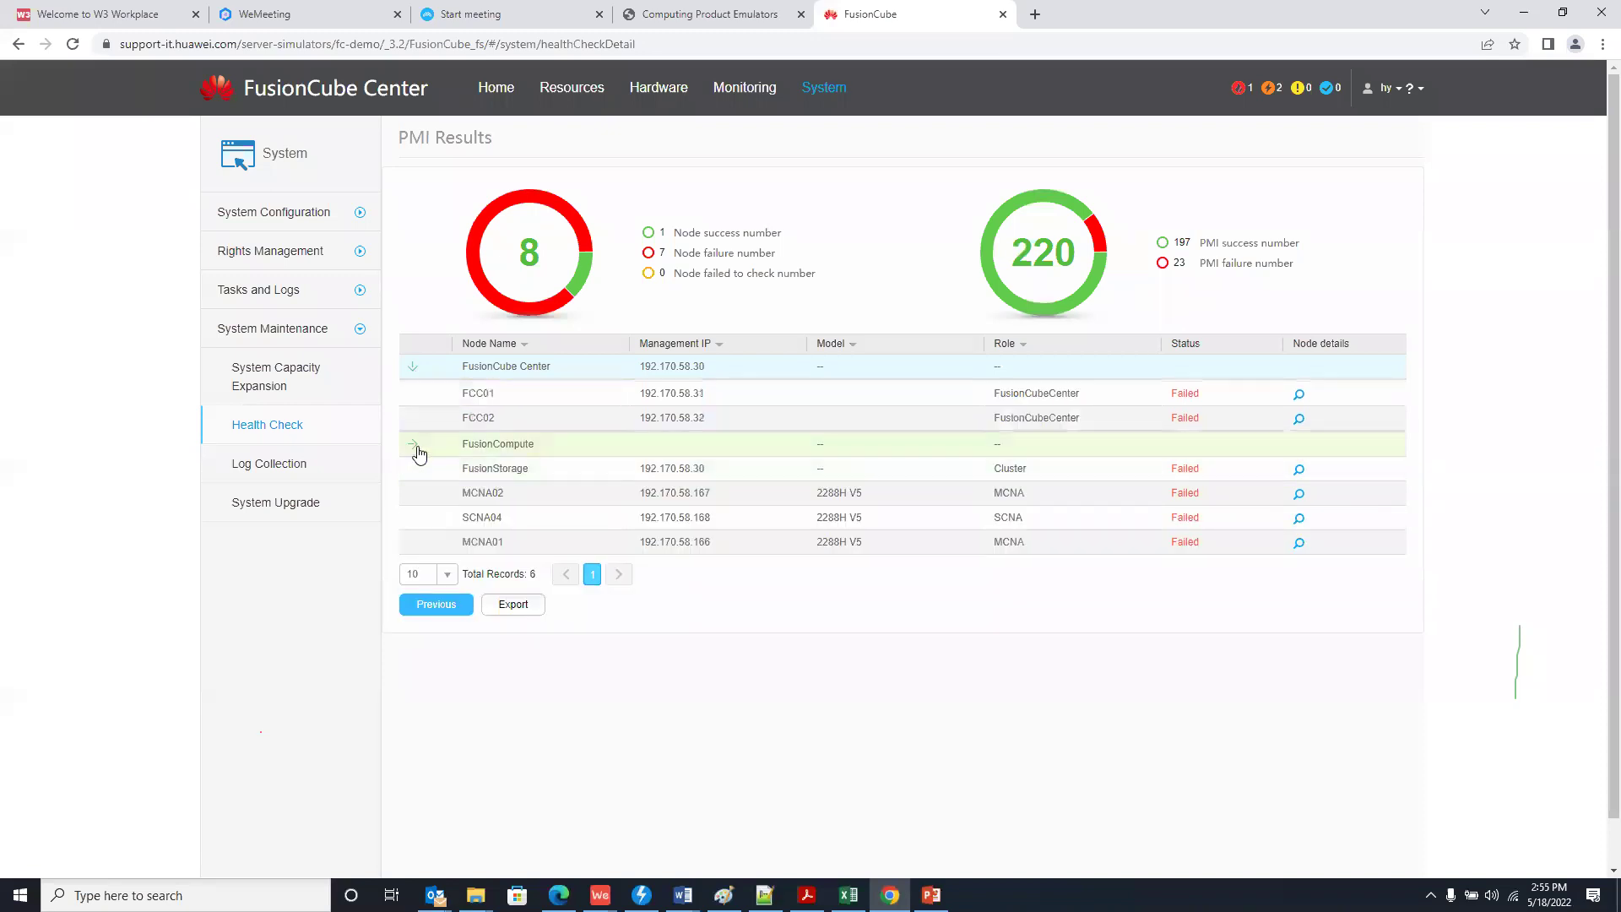
click(1299, 394)
drag(524, 321, 536, 322)
drag(650, 322, 919, 322)
click(919, 322)
scroll(897, 453, down, 3)
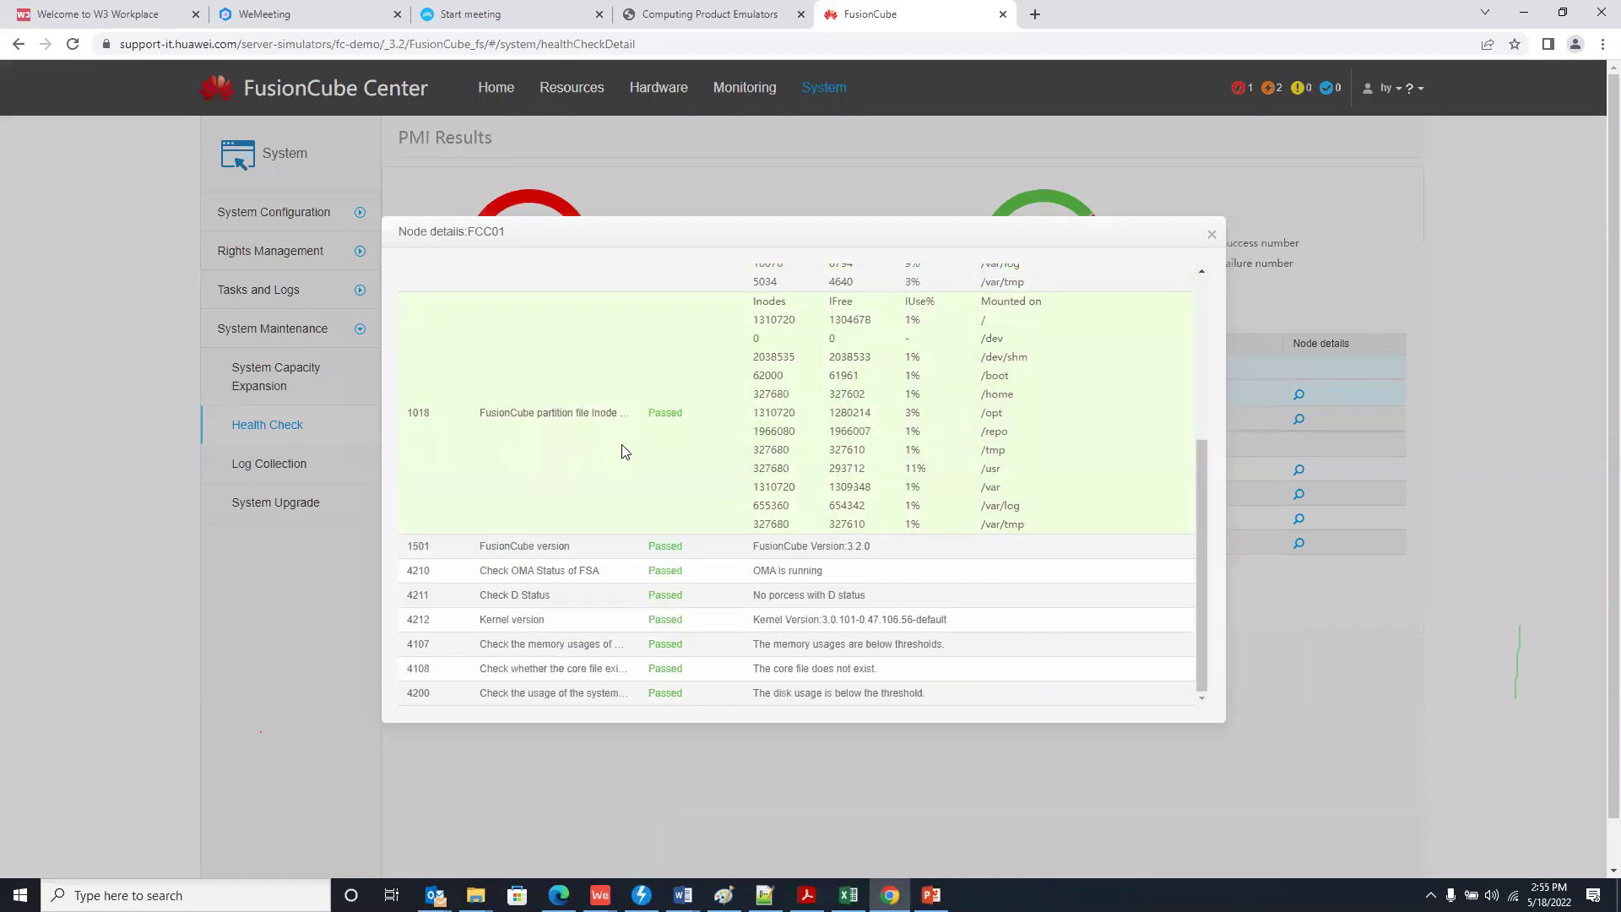
drag(622, 412, 562, 412)
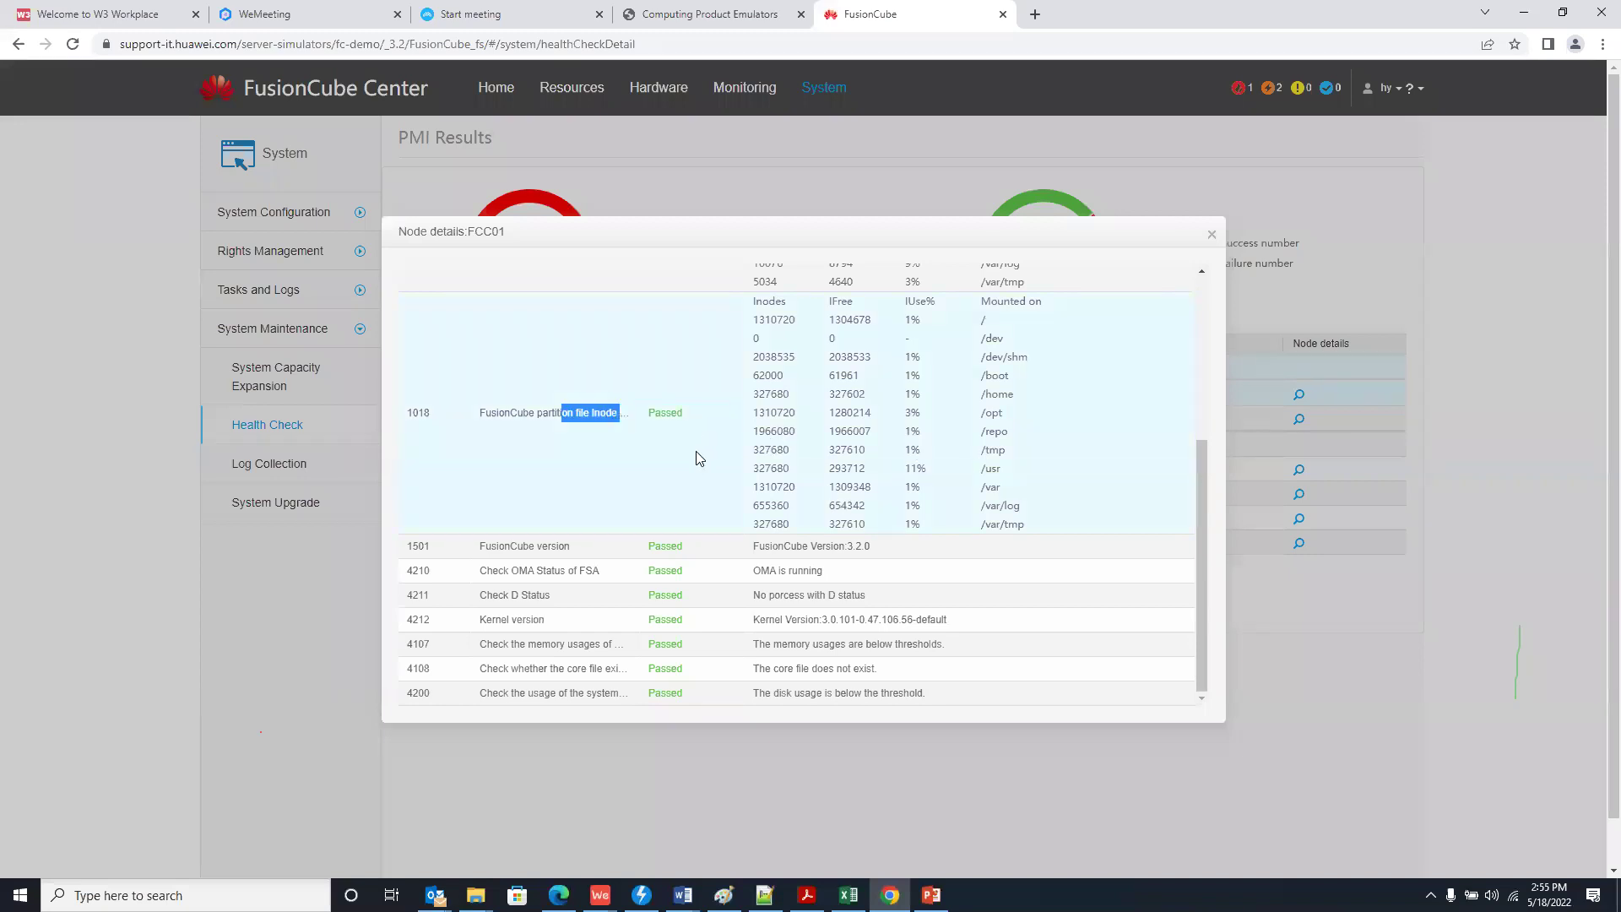
scroll(696, 451, up, 3)
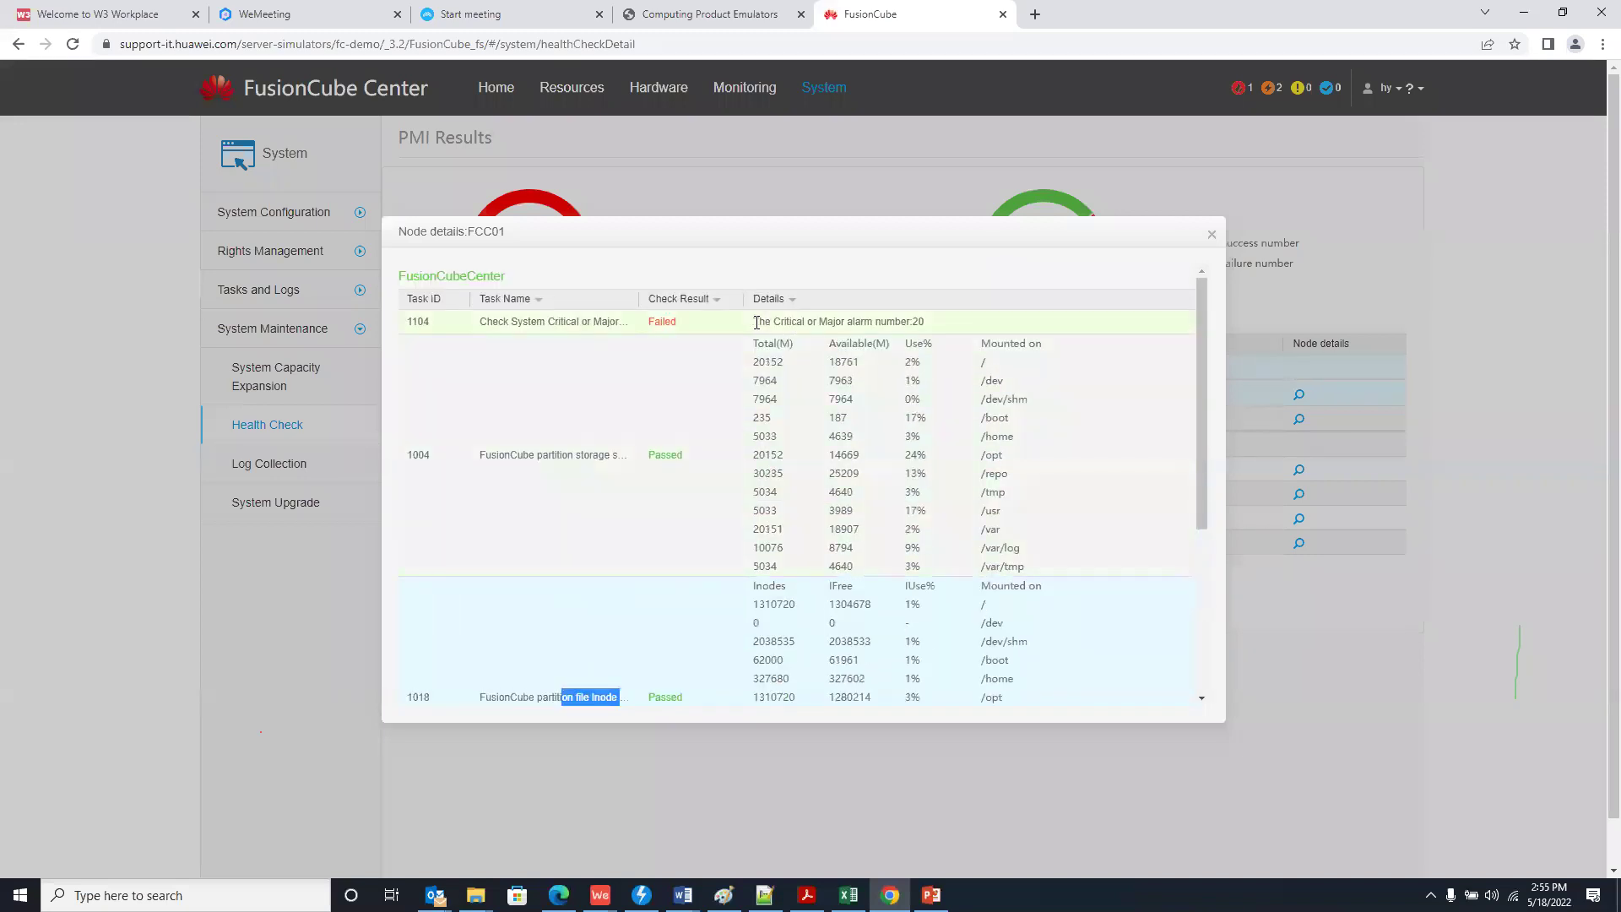
click(755, 322)
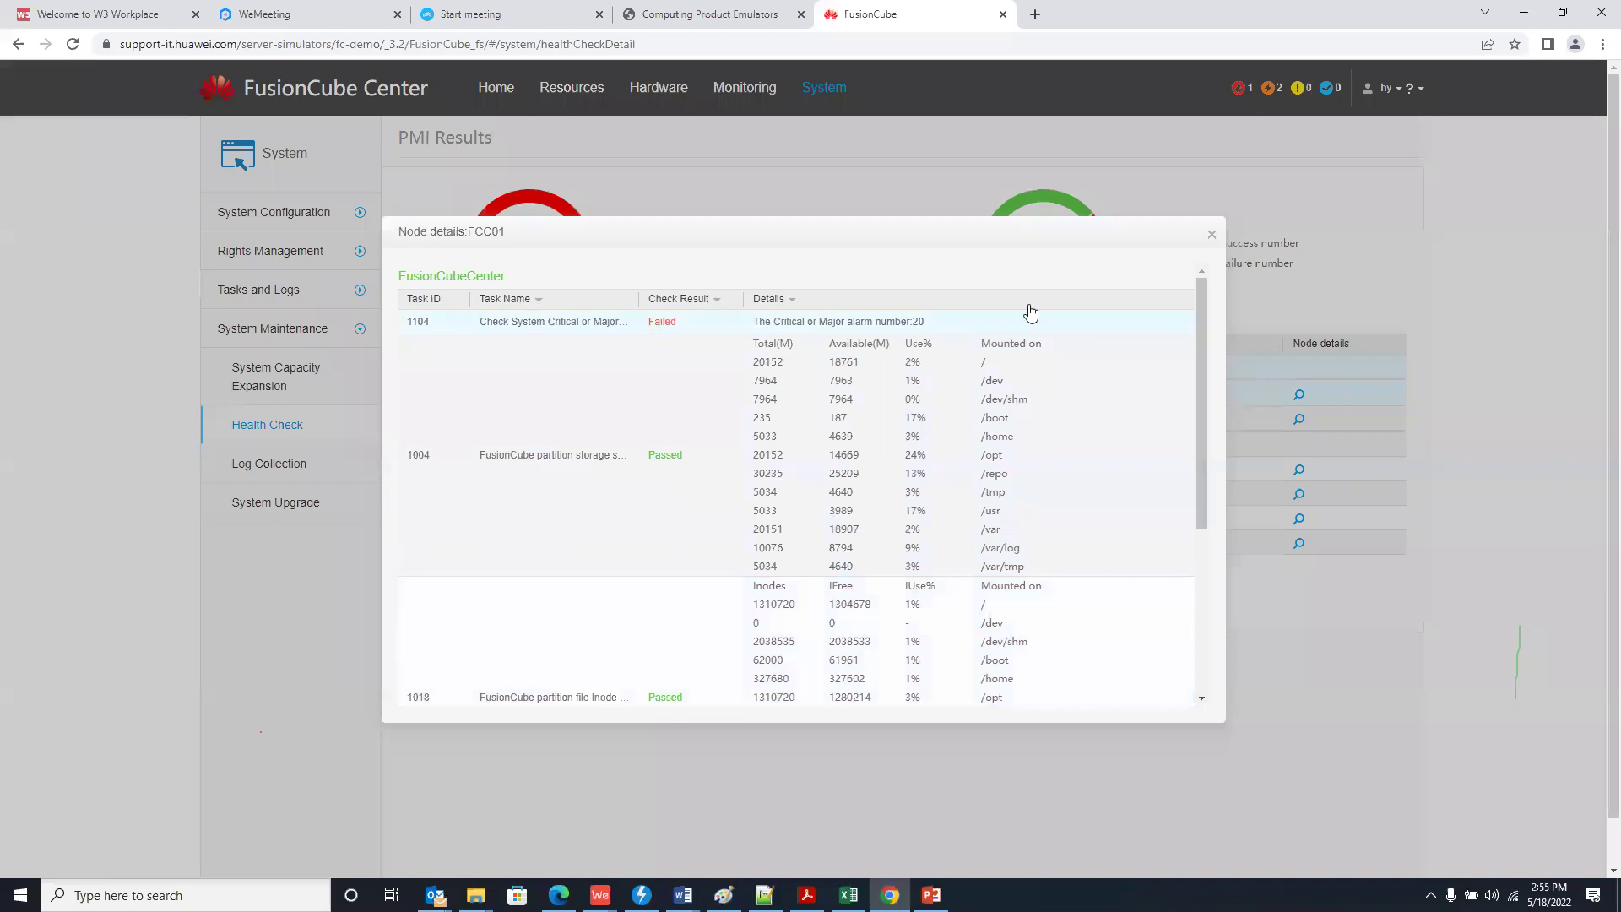
click(1211, 237)
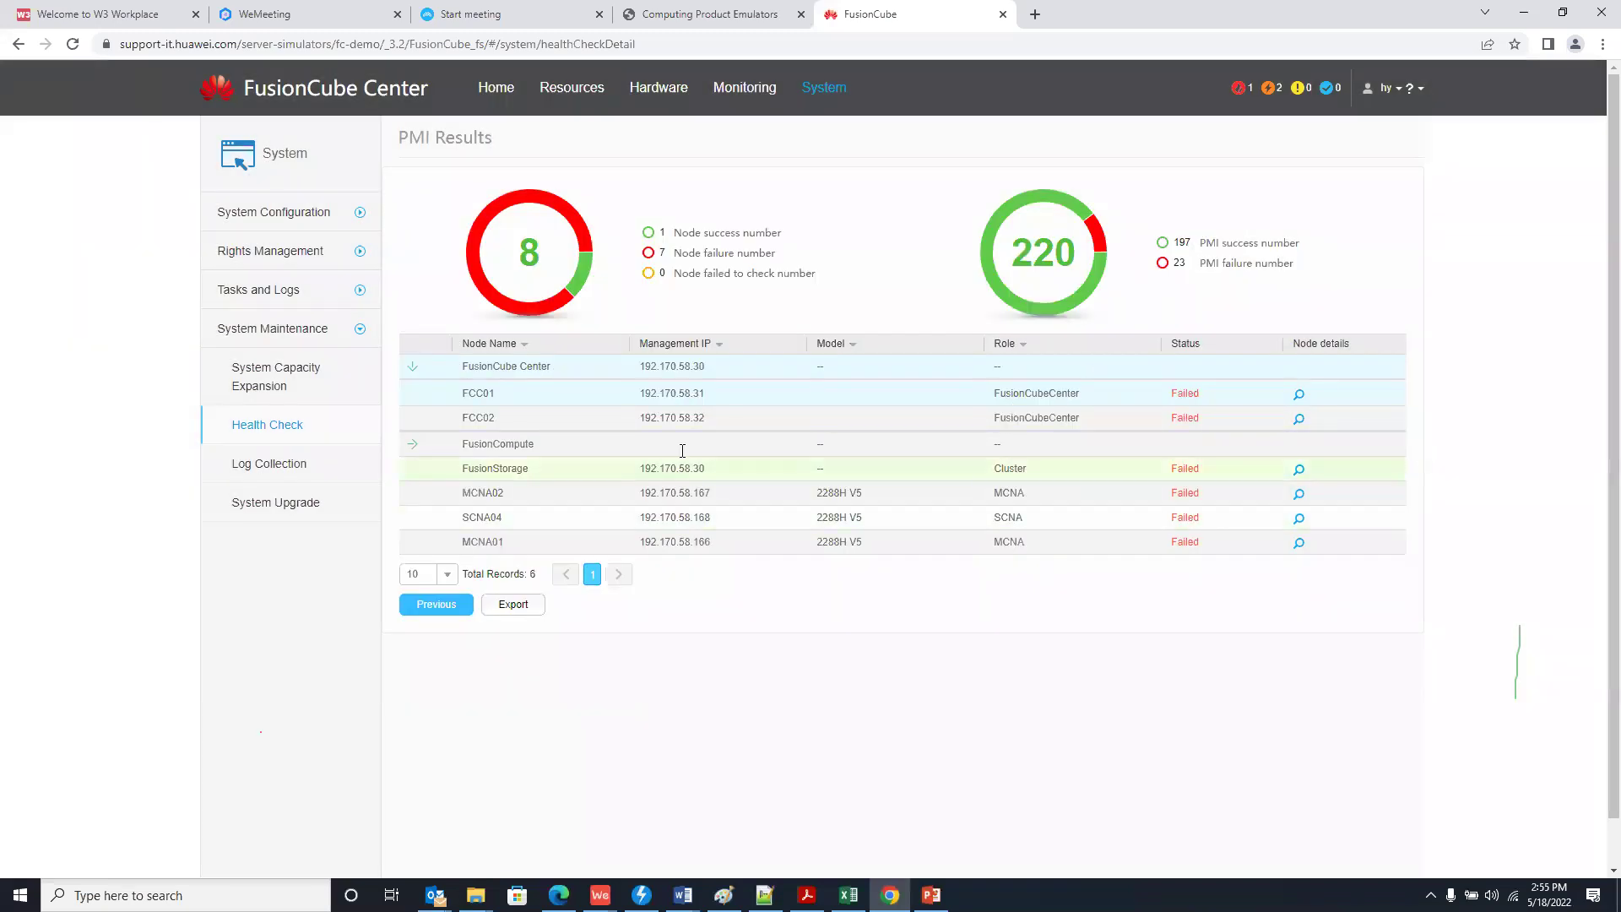
- Open log collection and review the collection duration, node and log type options and the node selection
click(264, 429)
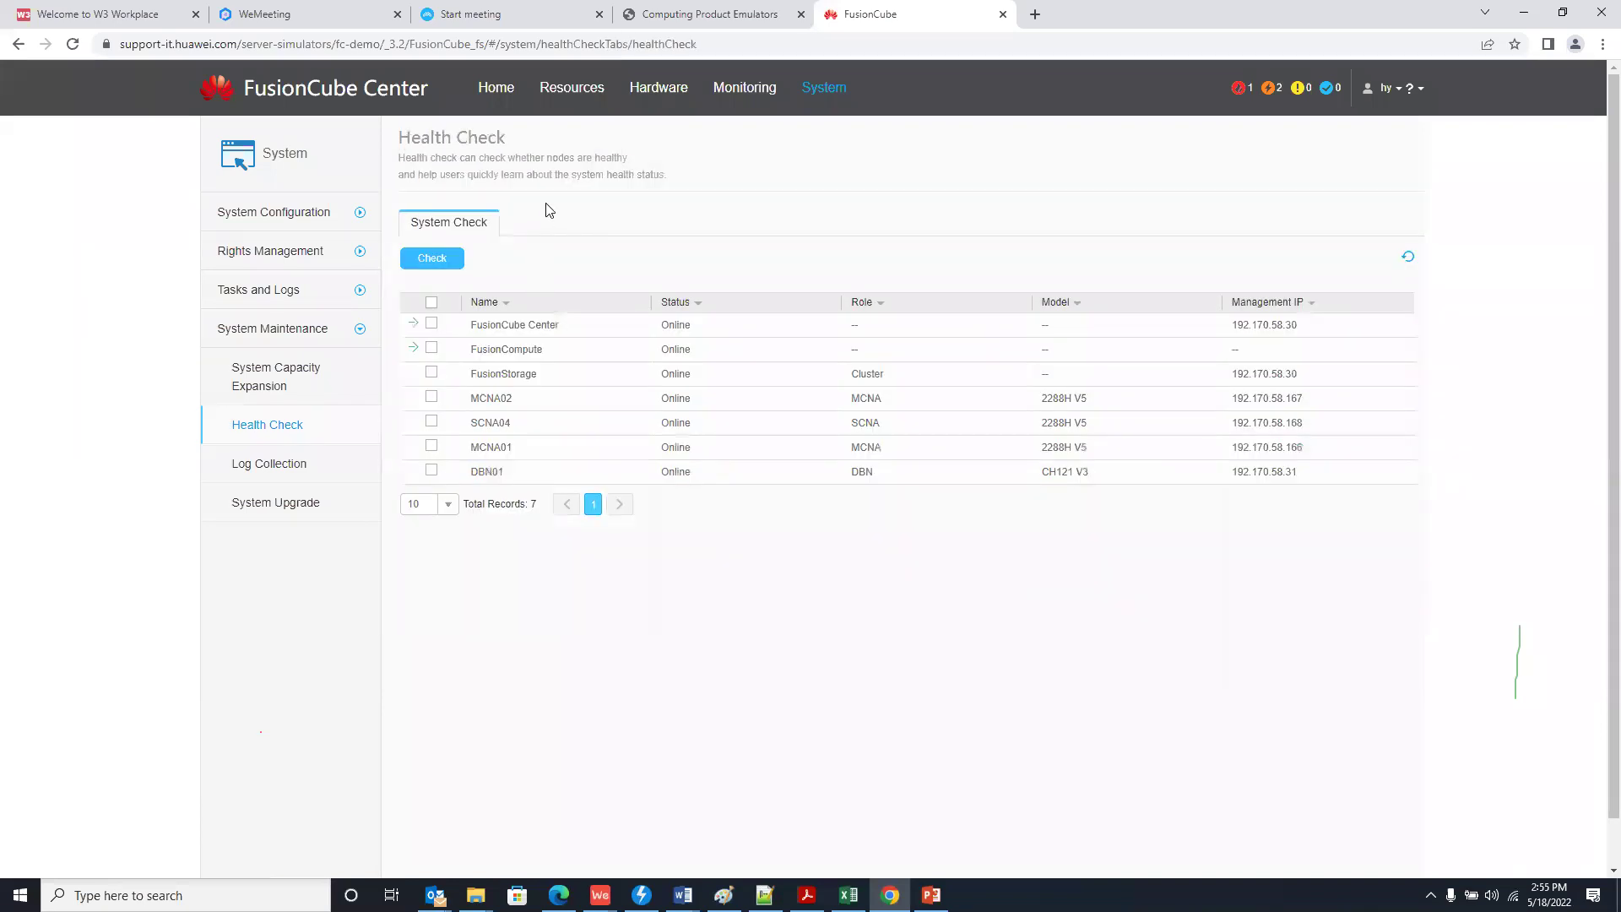
click(272, 469)
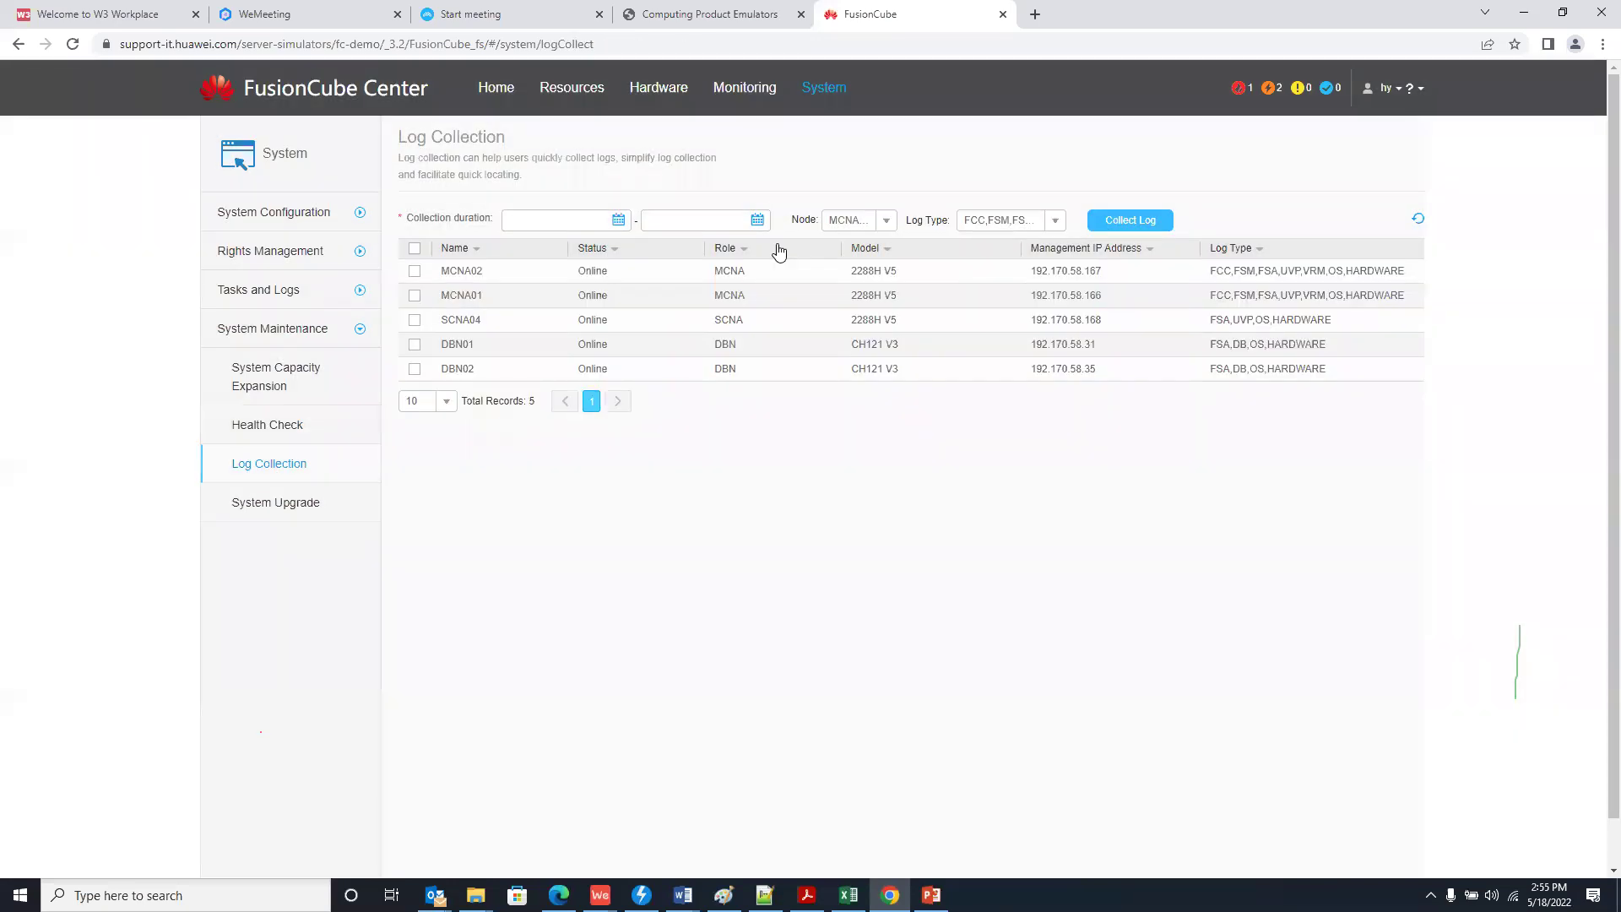
click(527, 217)
click(710, 198)
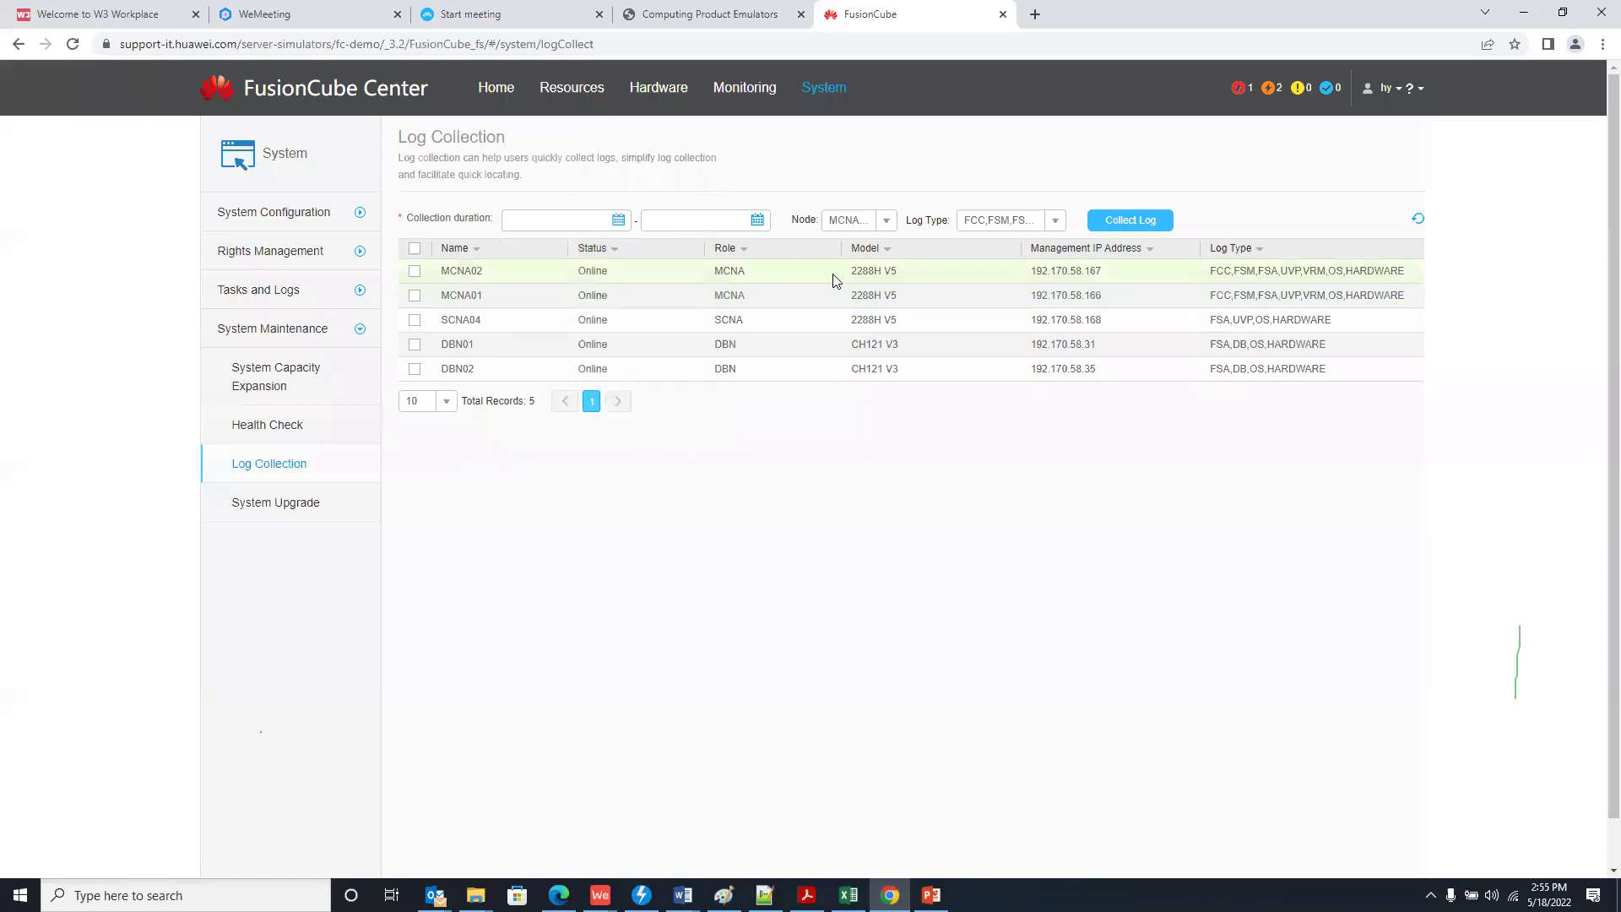
click(888, 223)
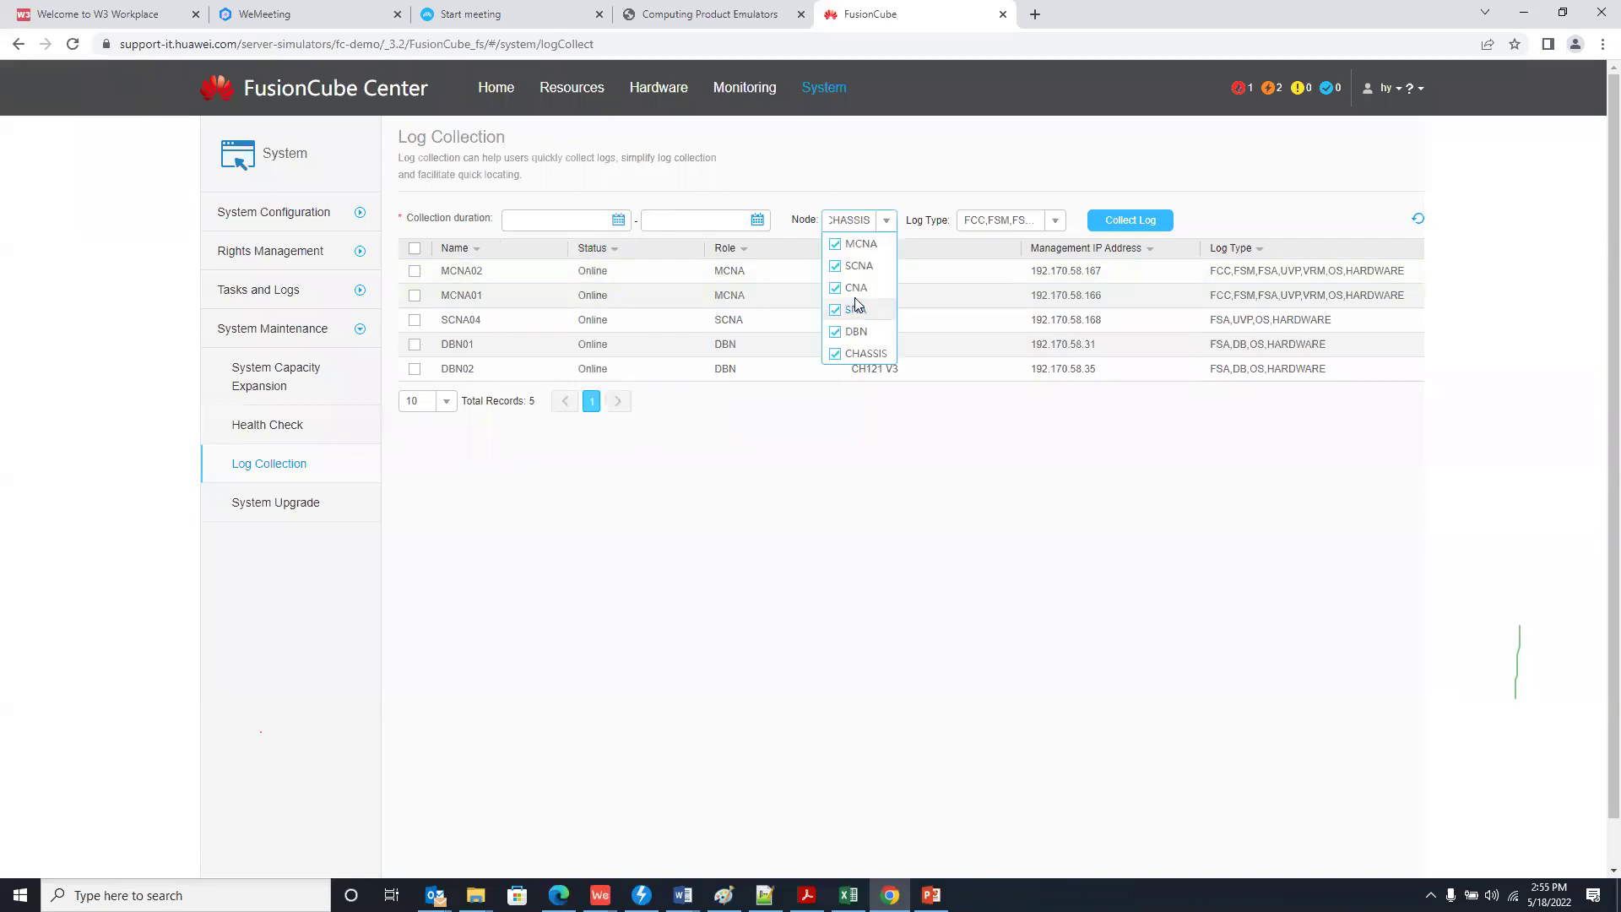
click(1054, 222)
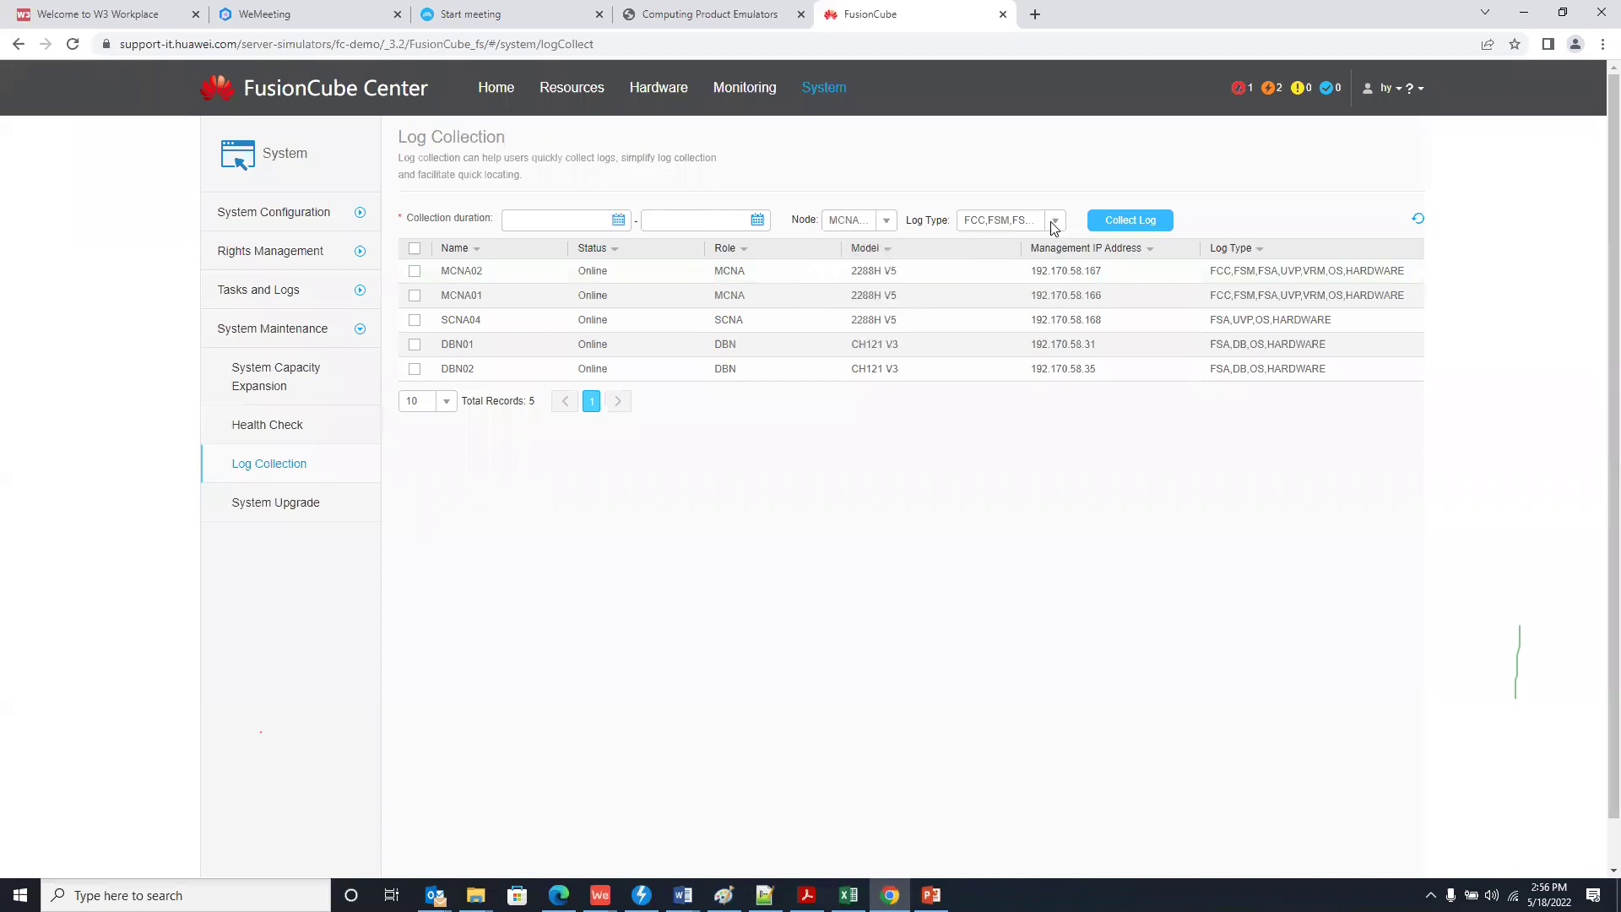
click(885, 223)
click(880, 184)
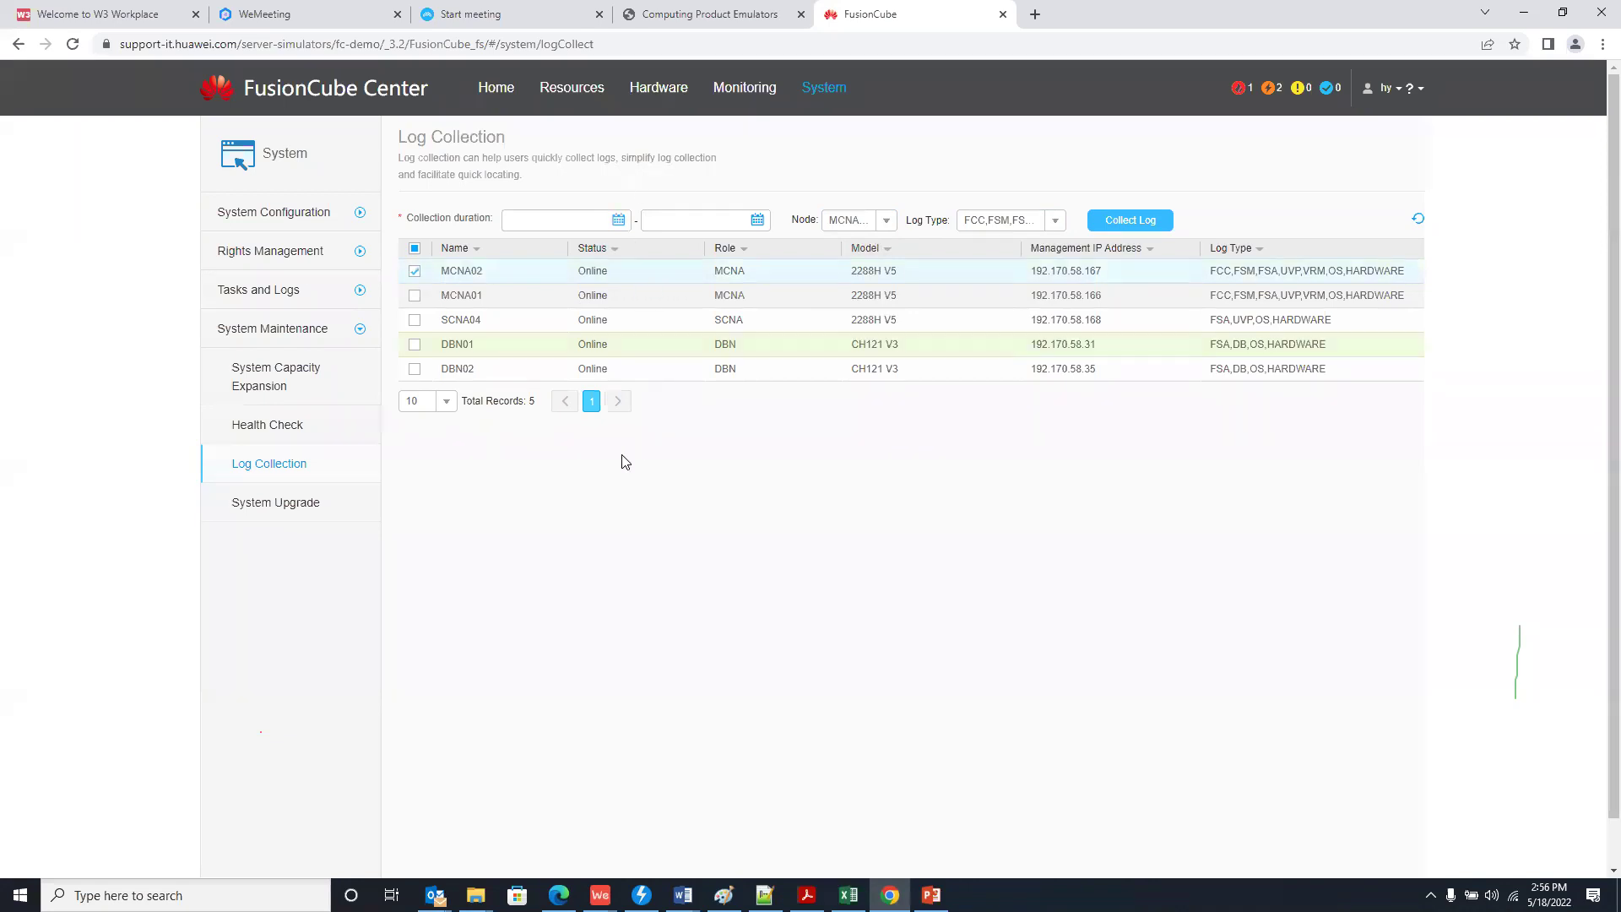
click(413, 272)
click(414, 271)
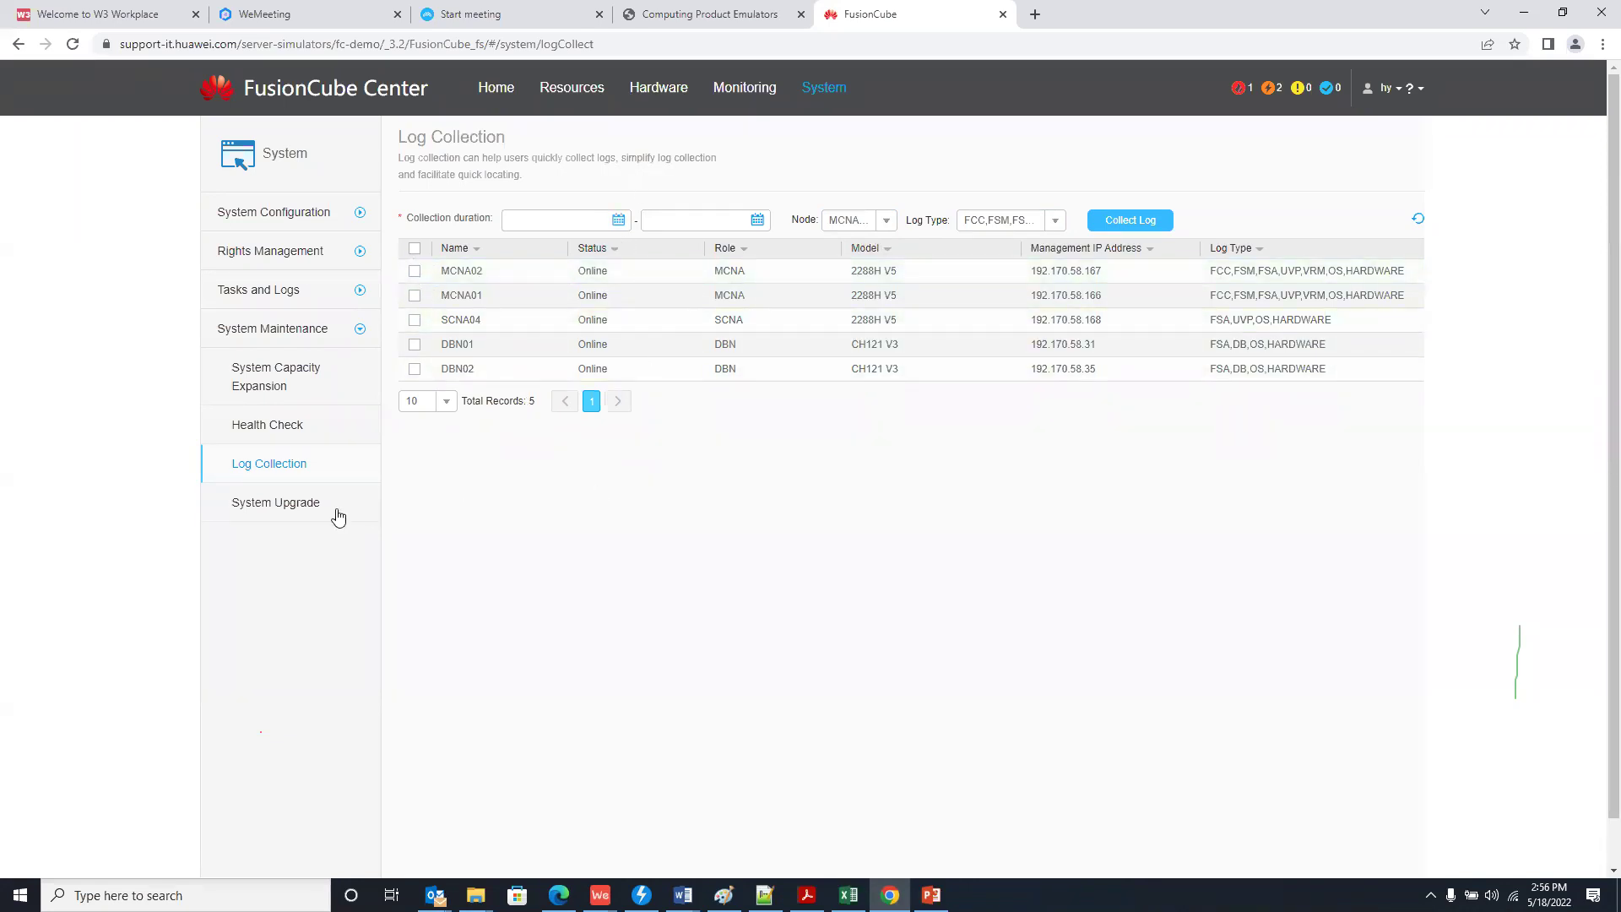
- View the software packages on the system upgrade page and return to the home dashboard
click(287, 507)
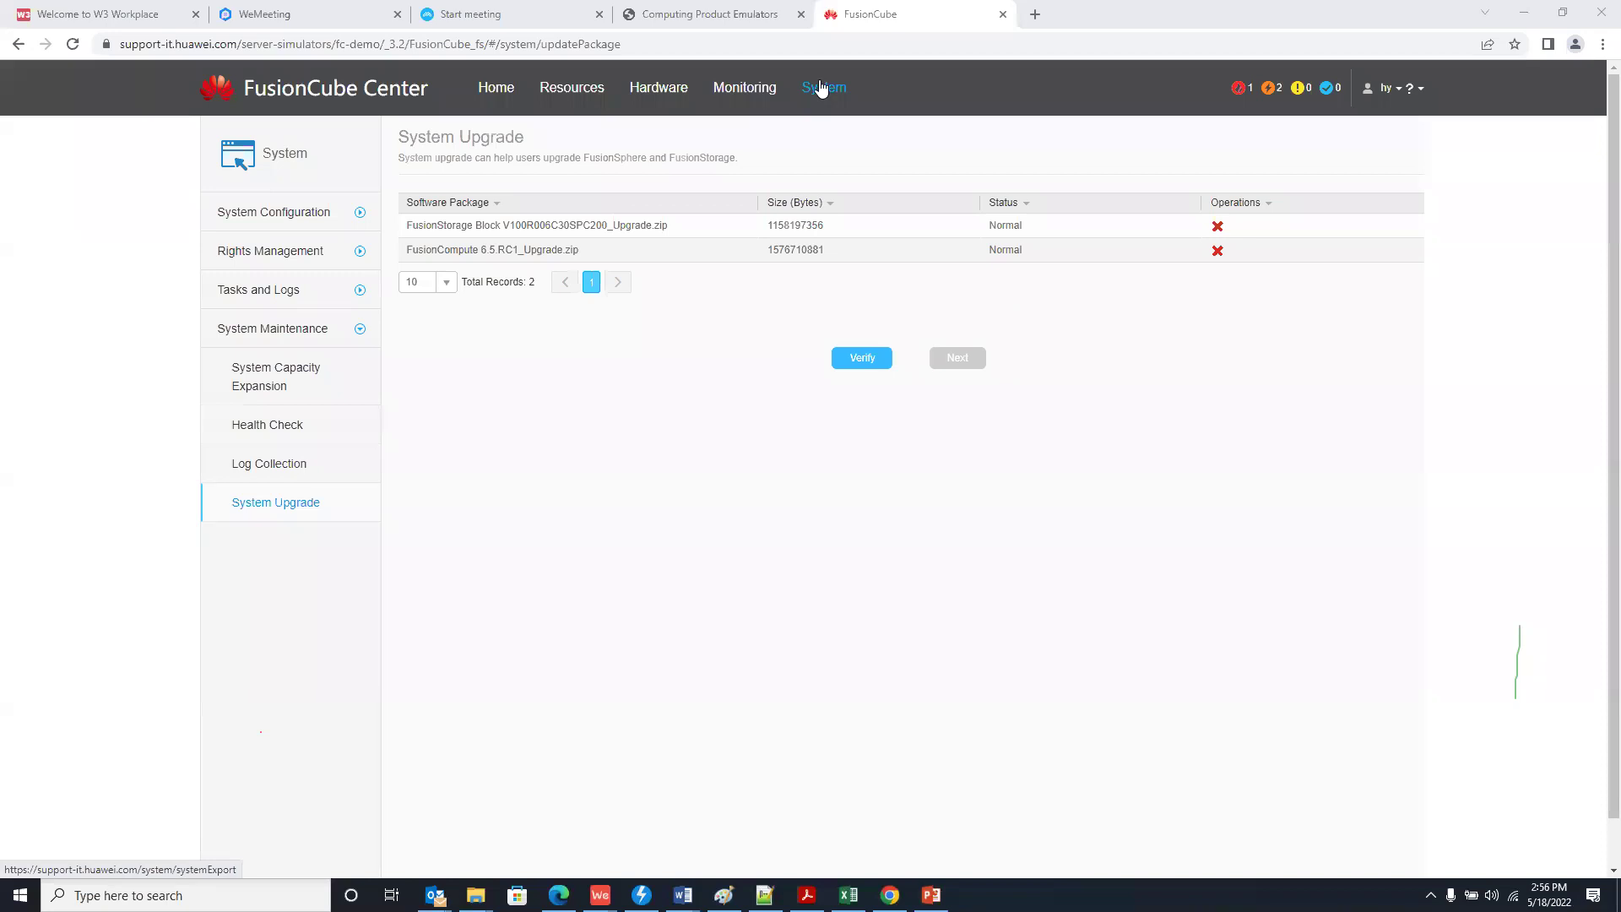
click(496, 88)
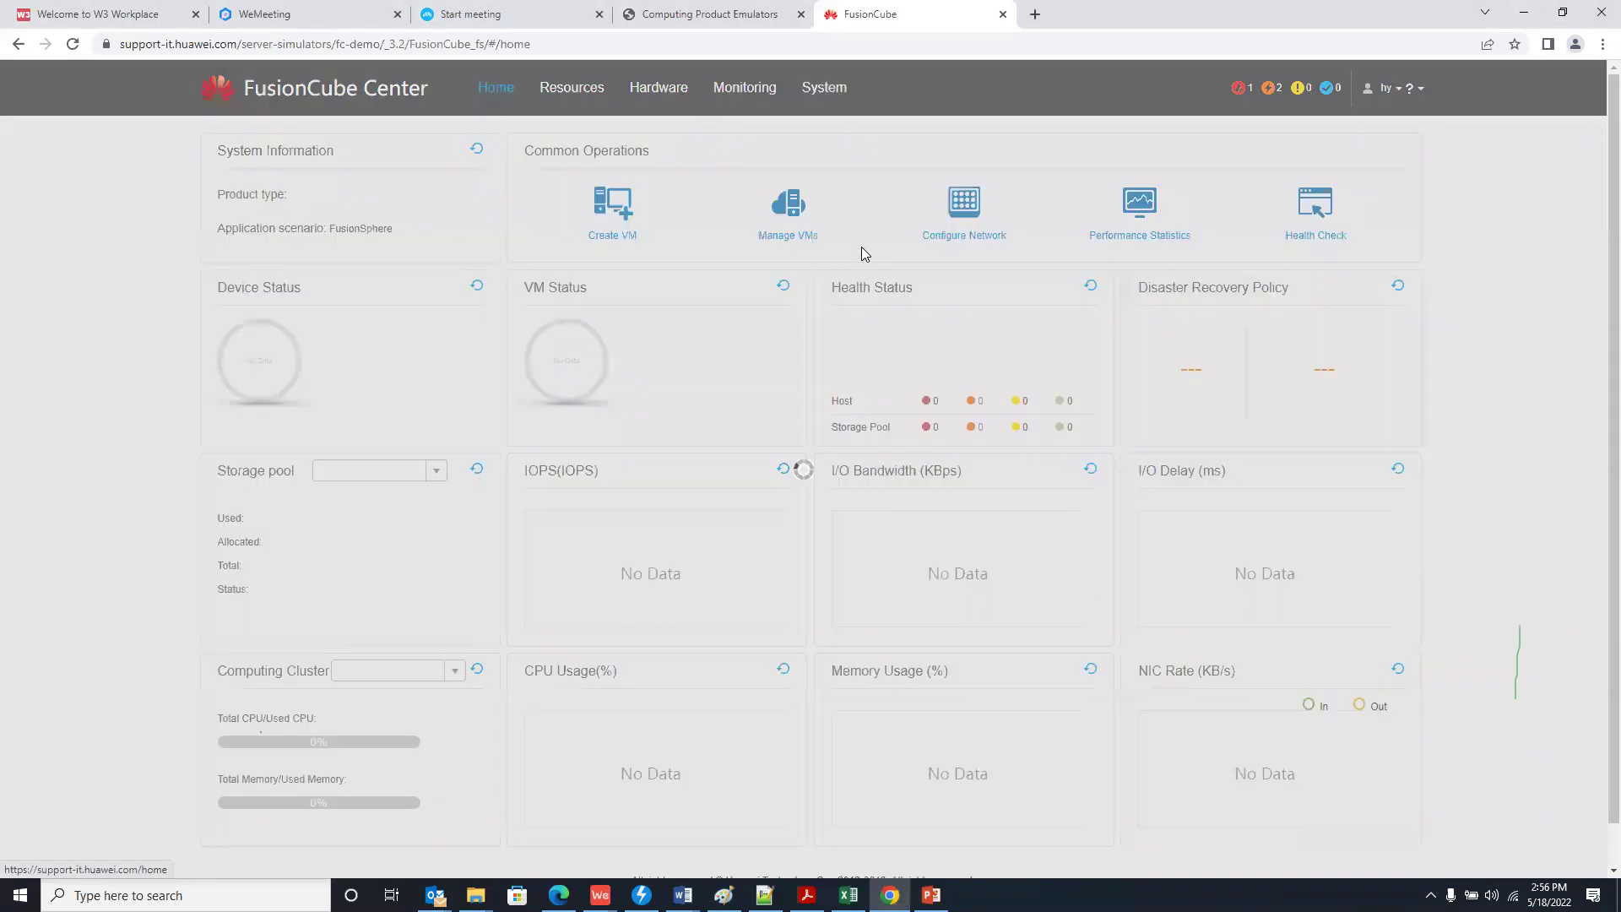